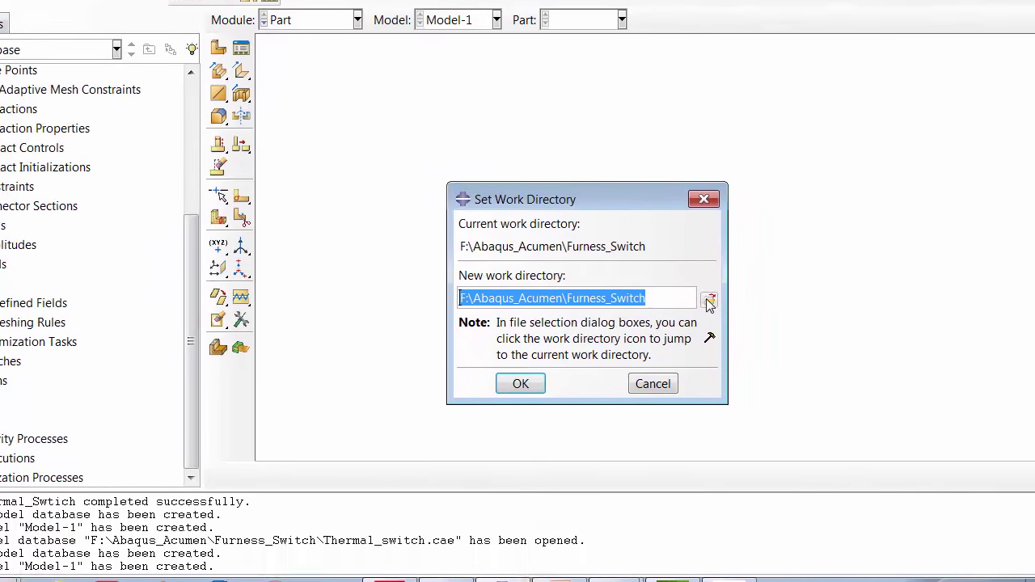
Set the work directory to the Thermal_Switch folder inside Abaqus_Acumen.
left_click(801, 411)
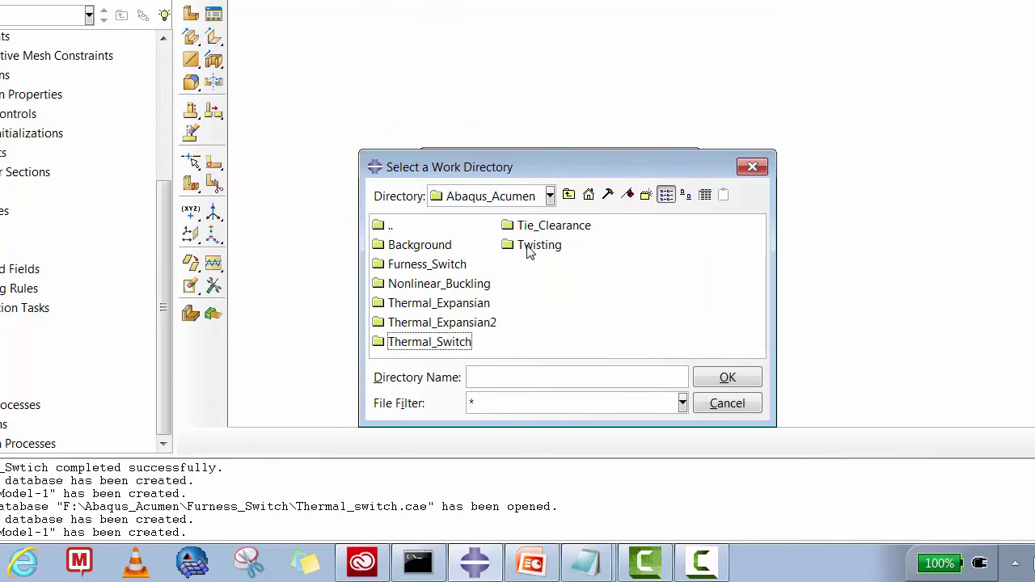
left_click(436, 347)
left_click(711, 382)
left_click(490, 351)
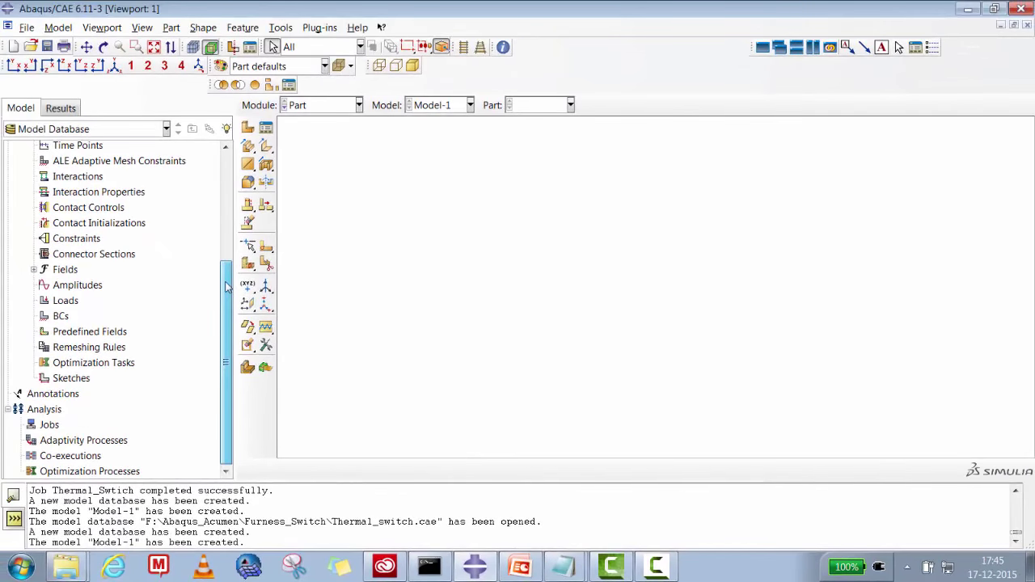
left_click_drag(226, 286, 220, 179)
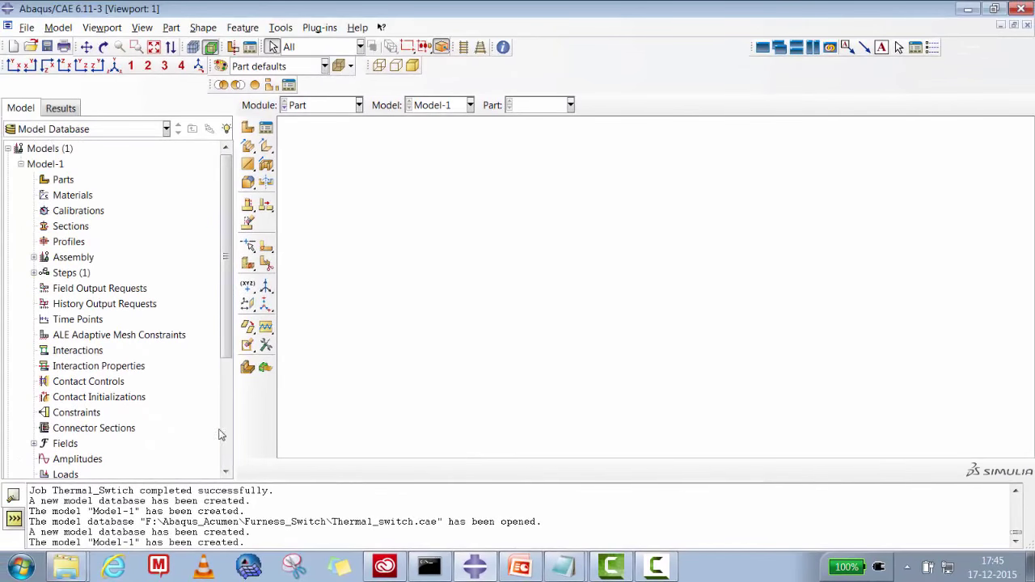
Switch to the untitled Notepad file and review the modelling checklist from Part Creation to Meshing.
mouse_move(558, 573)
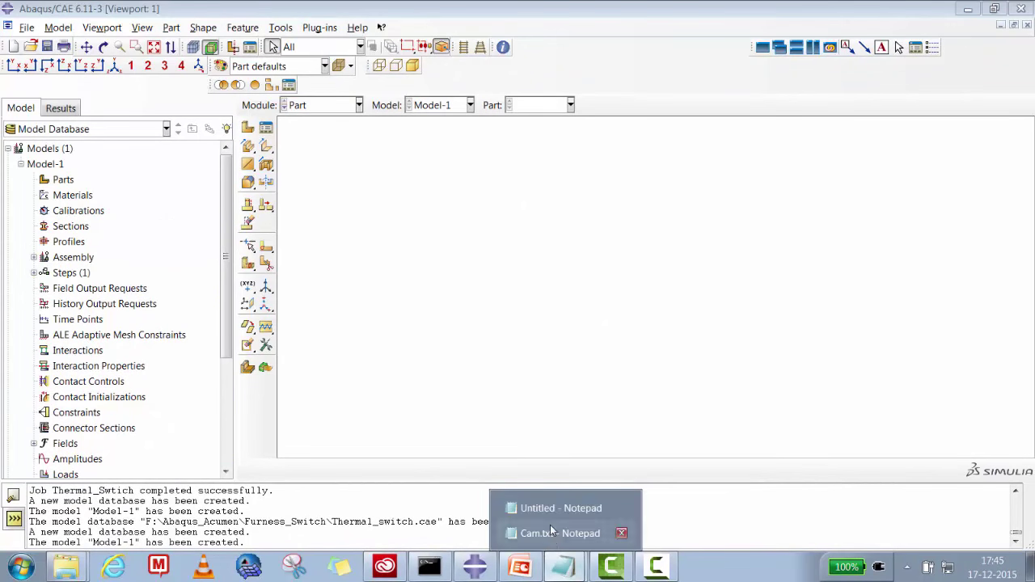
left_click(526, 504)
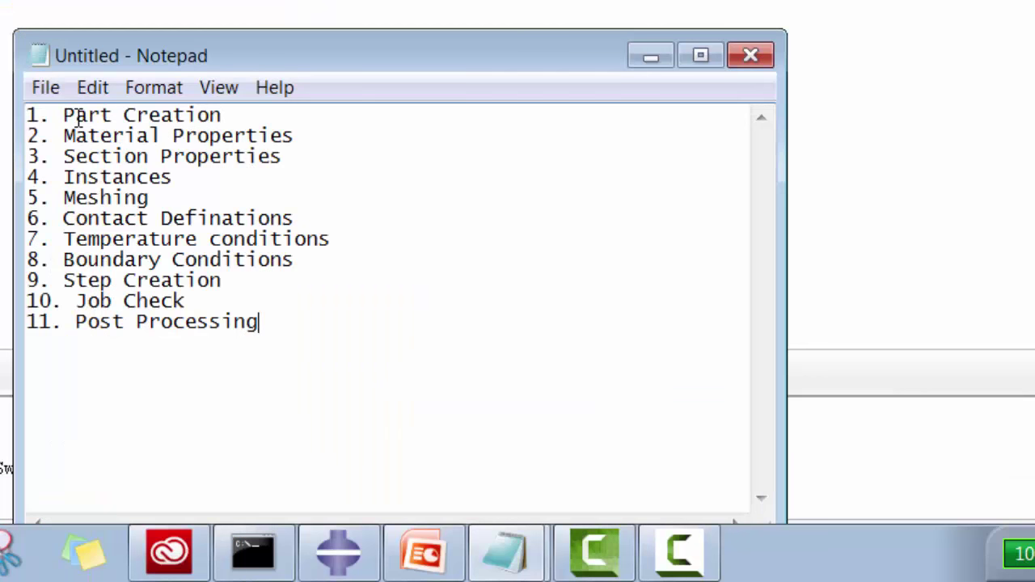
left_click_drag(78, 116, 209, 114)
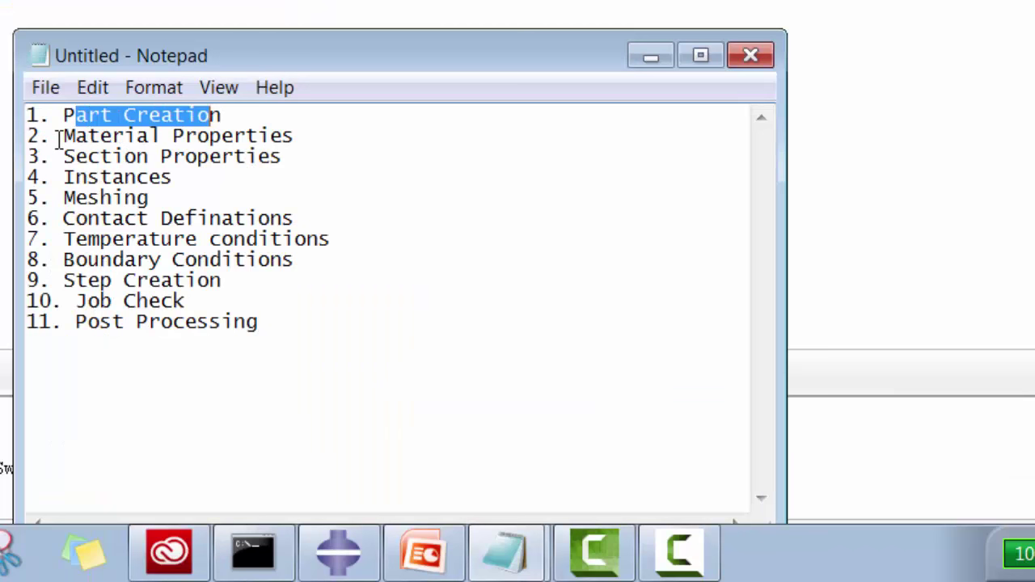
left_click_drag(53, 135, 271, 135)
left_click_drag(188, 156, 136, 157)
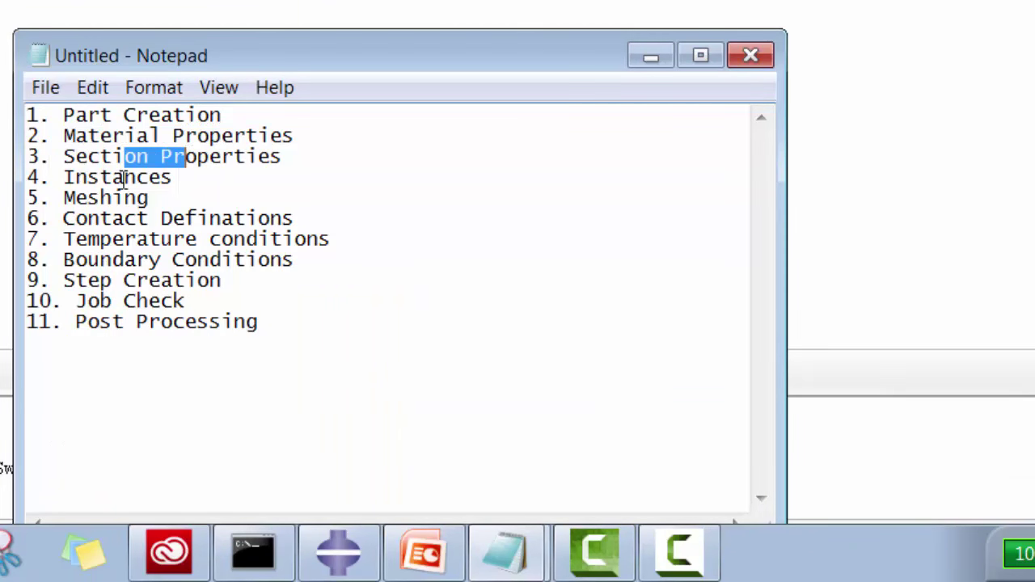
left_click_drag(76, 177, 205, 191)
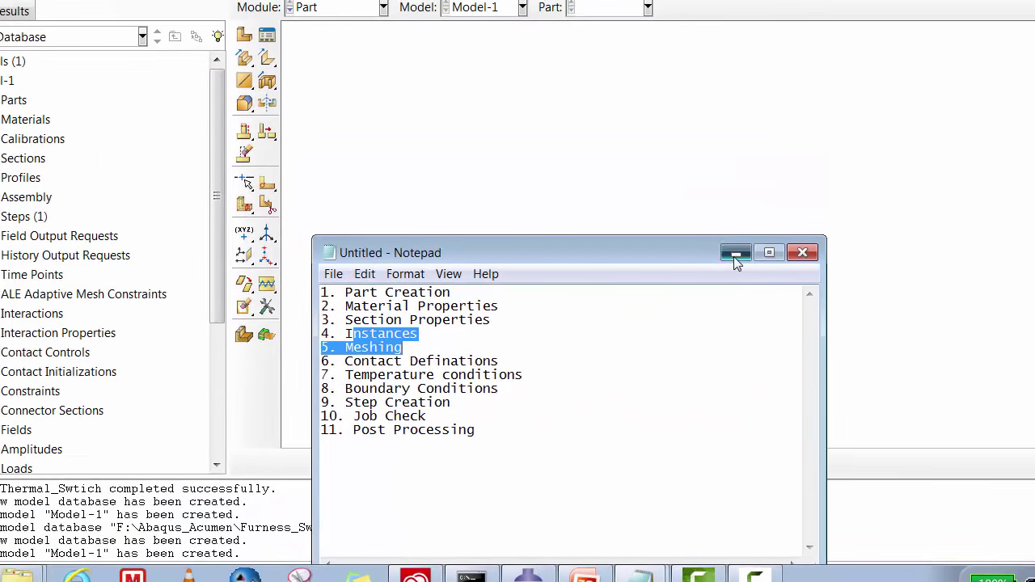
left_click(735, 254)
Create a 3D deformable solid part named Brass with an extrusion base feature and approximate size 200.
left_click(13, 100)
right_click(13, 99)
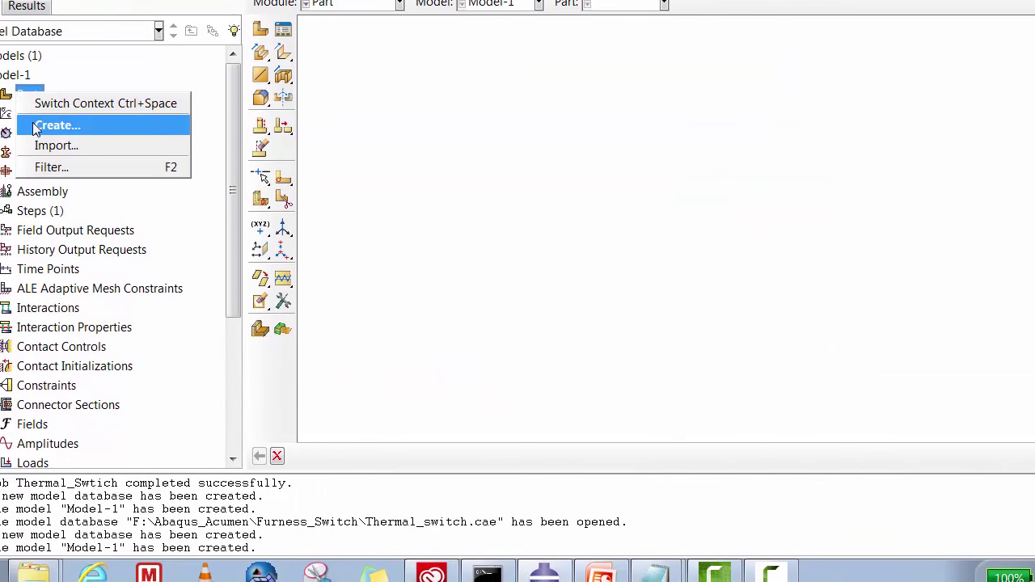
left_click(37, 127)
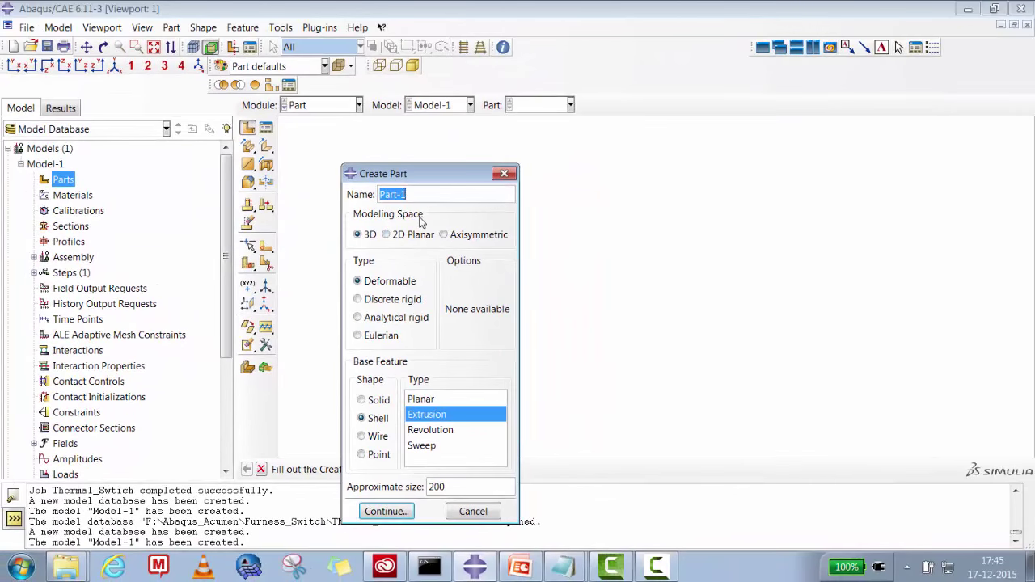
type("Brass")
left_click(376, 401)
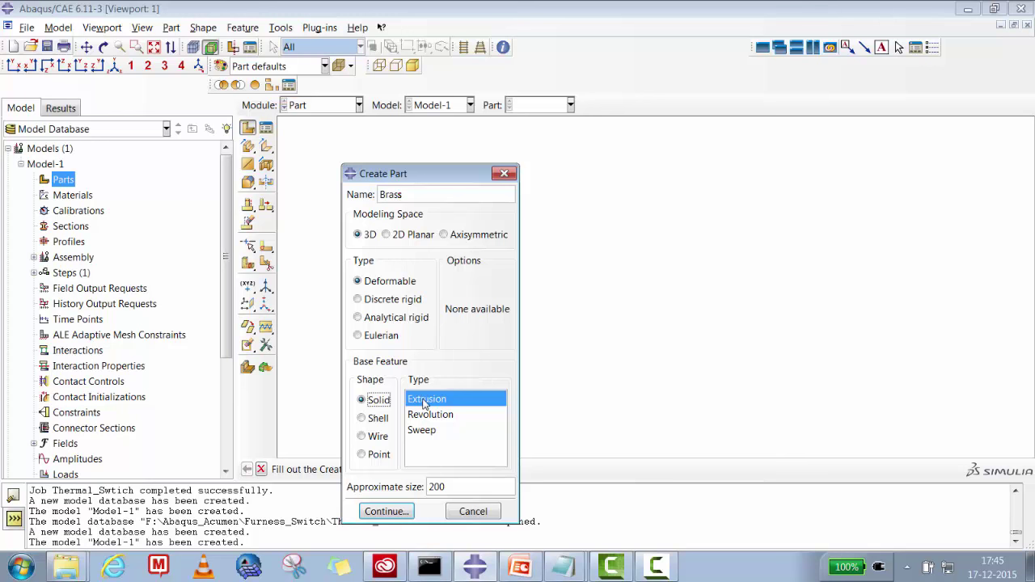
left_click(407, 516)
left_click(383, 512)
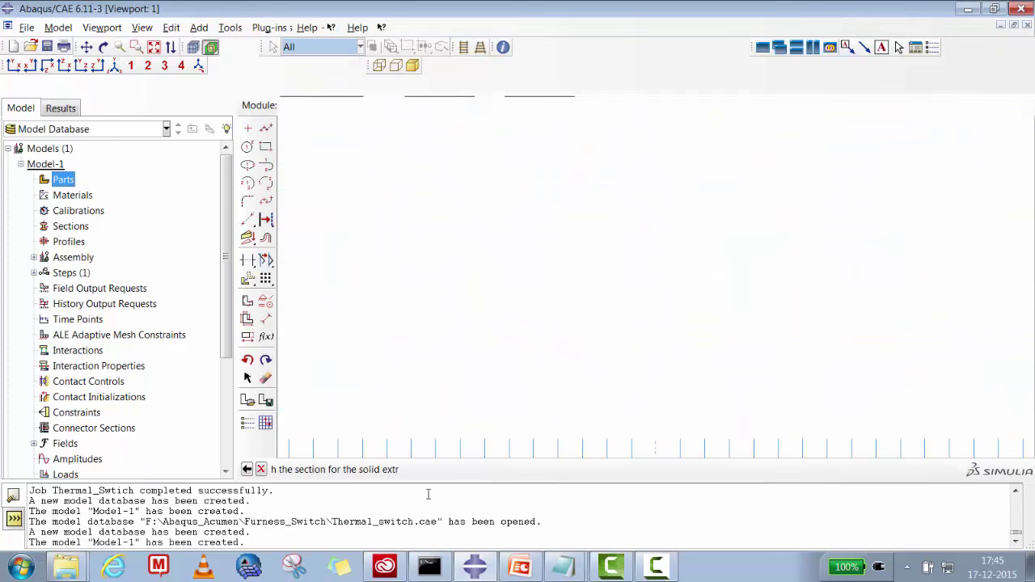
Sketch a square about 10 by 10 centred on the origin using the rectangle tool.
left_click(247, 108)
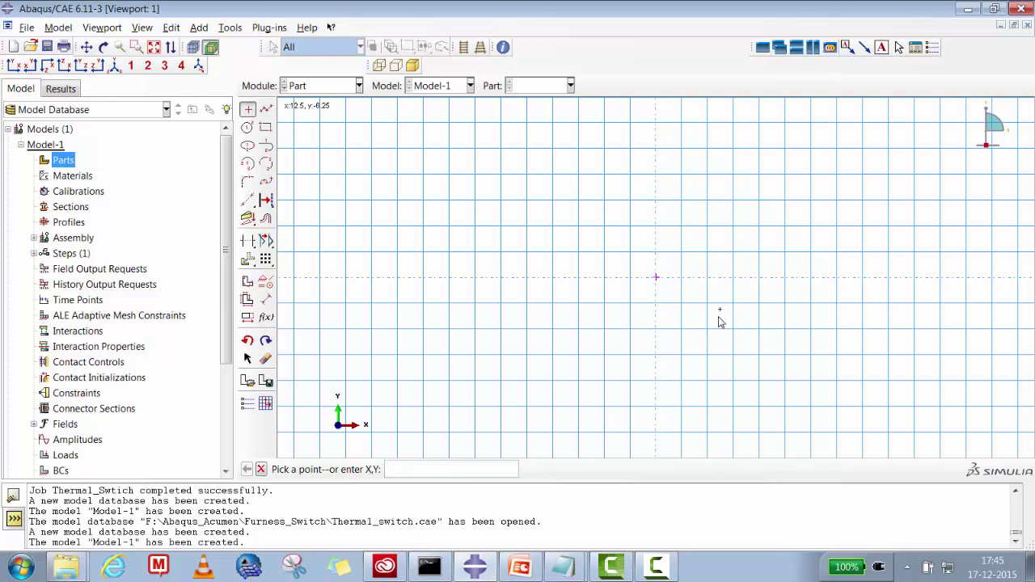
left_click(264, 128)
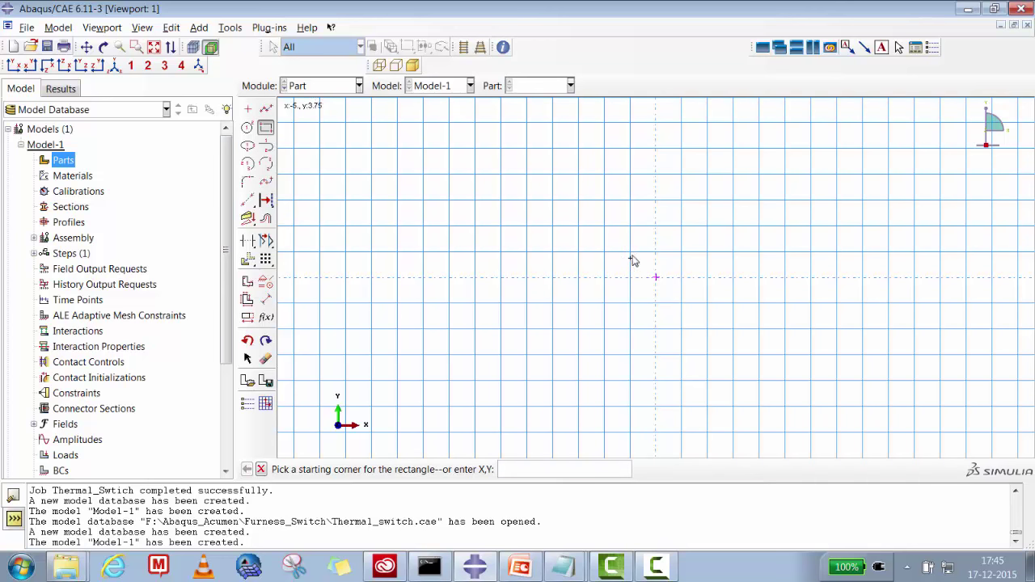
left_click(631, 254)
left_click(679, 300)
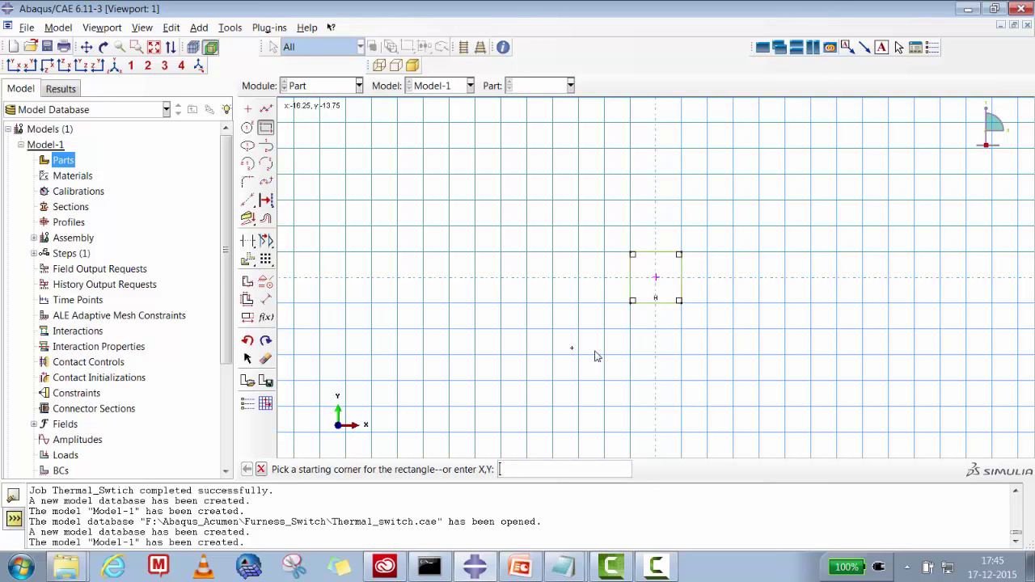
Dimension the square's bottom and left edges at 10 each.
left_click(266, 300)
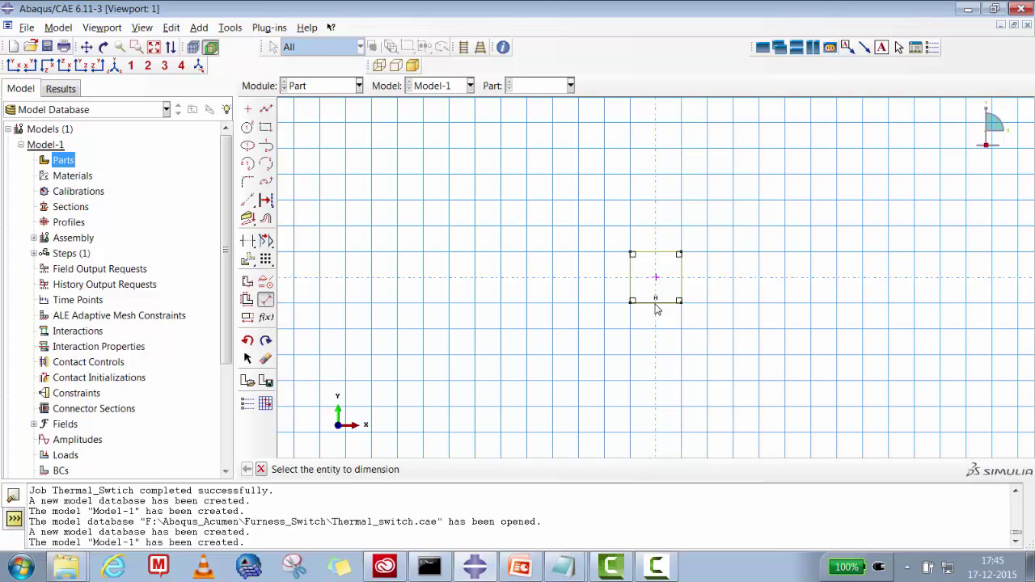
left_click(657, 308)
left_click(658, 322)
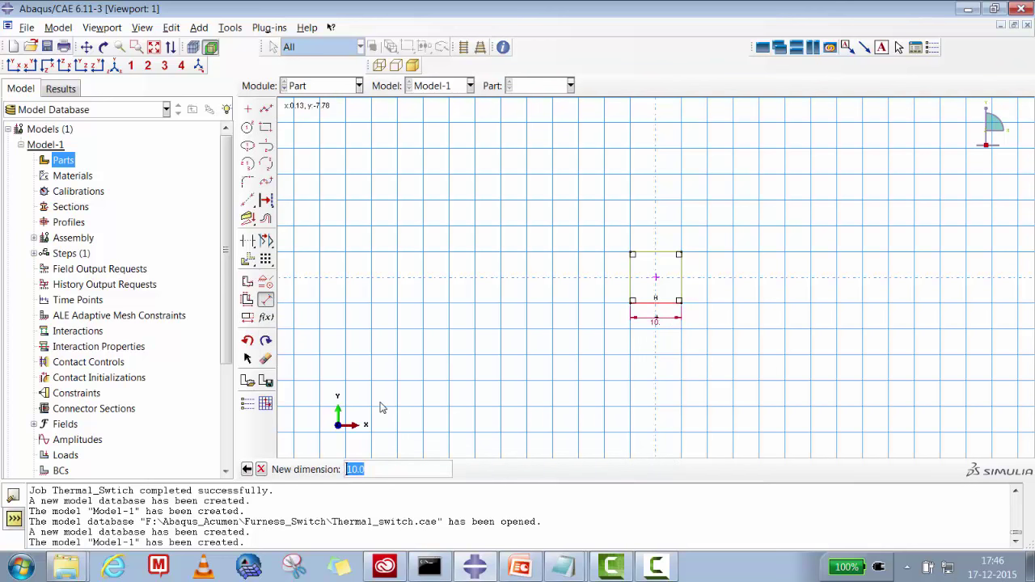
key("Return")
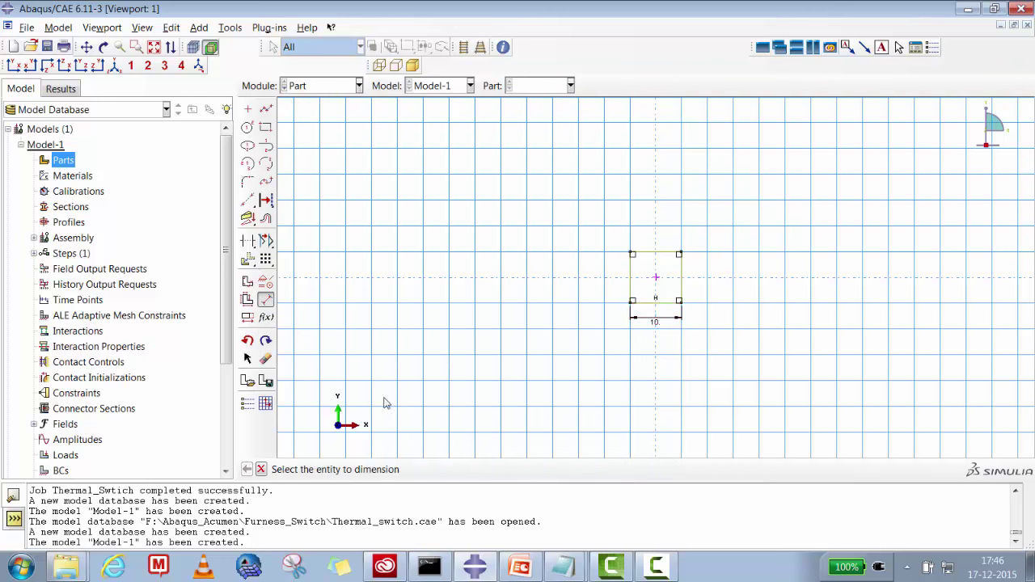
left_click(632, 275)
left_click(602, 283)
key("Return")
left_click(260, 469)
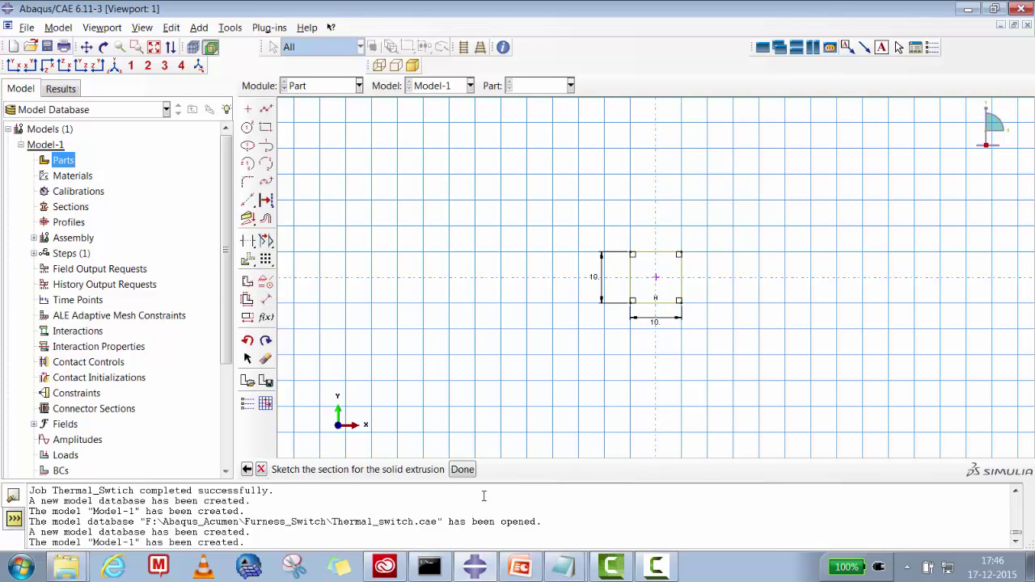
Finish the section sketch and extrude it to a depth of 300.
left_click(463, 470)
type("300")
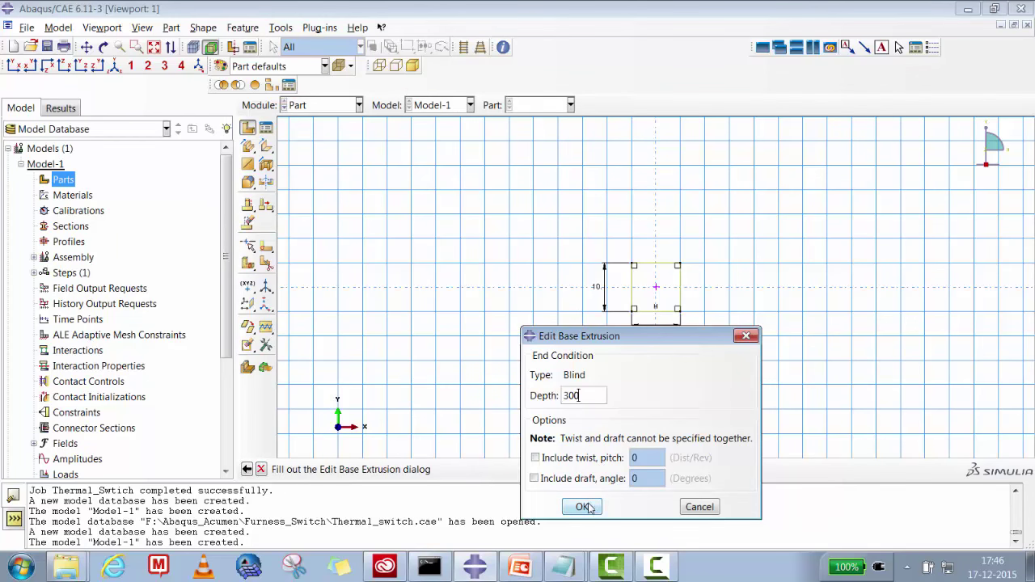
left_click(583, 507)
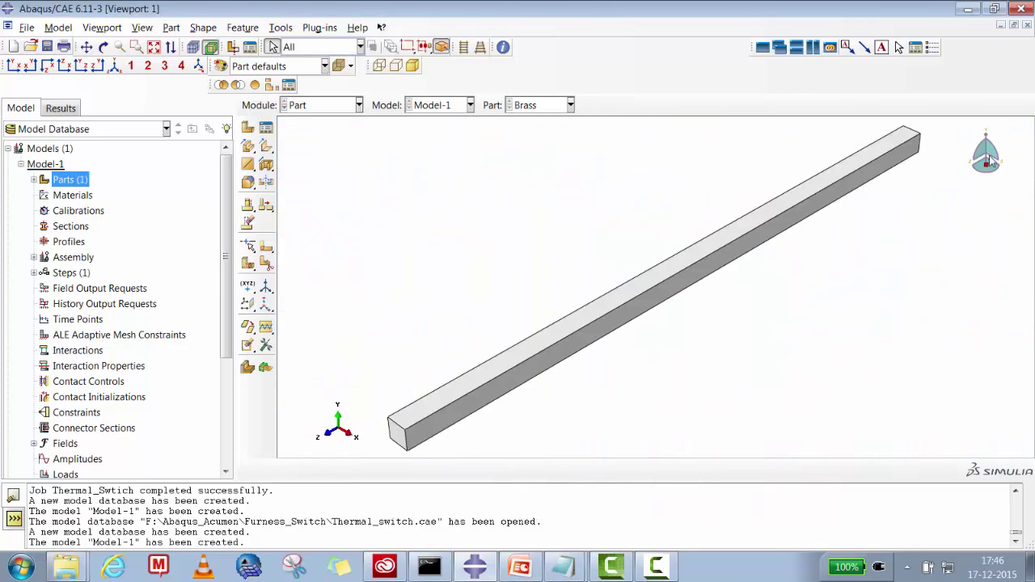
Create a material named Brass with isotropic elasticity, Young's modulus 100e03 and Poisson's ratio 0.33.
left_click(34, 180)
left_click(53, 210)
right_click(54, 210)
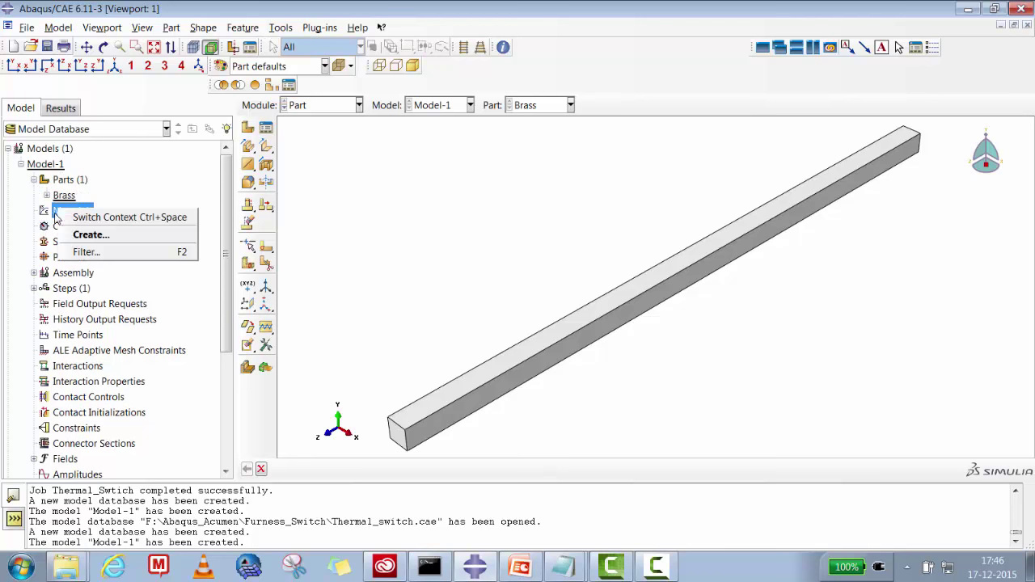
left_click(77, 234)
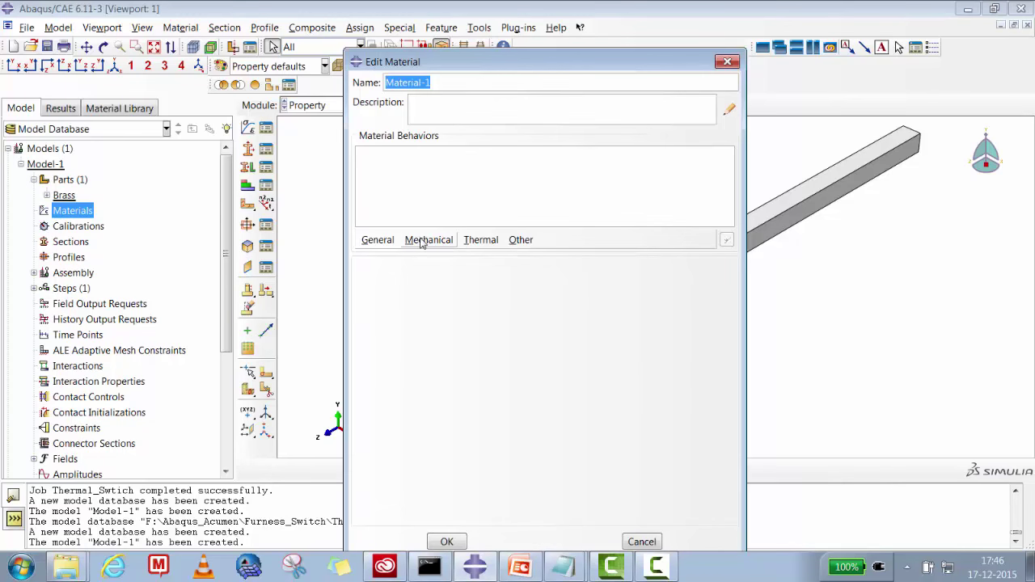
type("Brass")
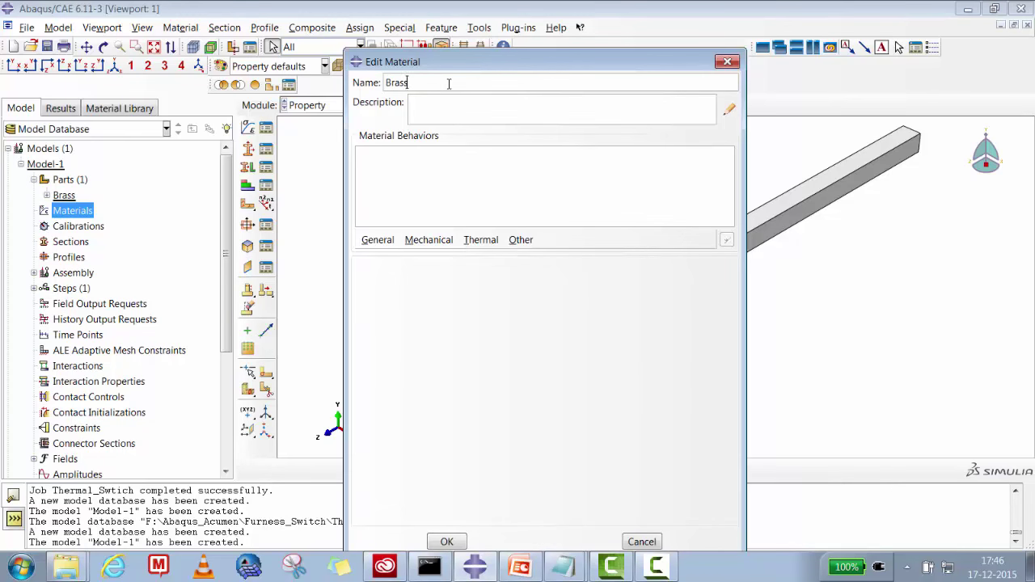
left_click(429, 240)
mouse_move(437, 257)
left_click(660, 260)
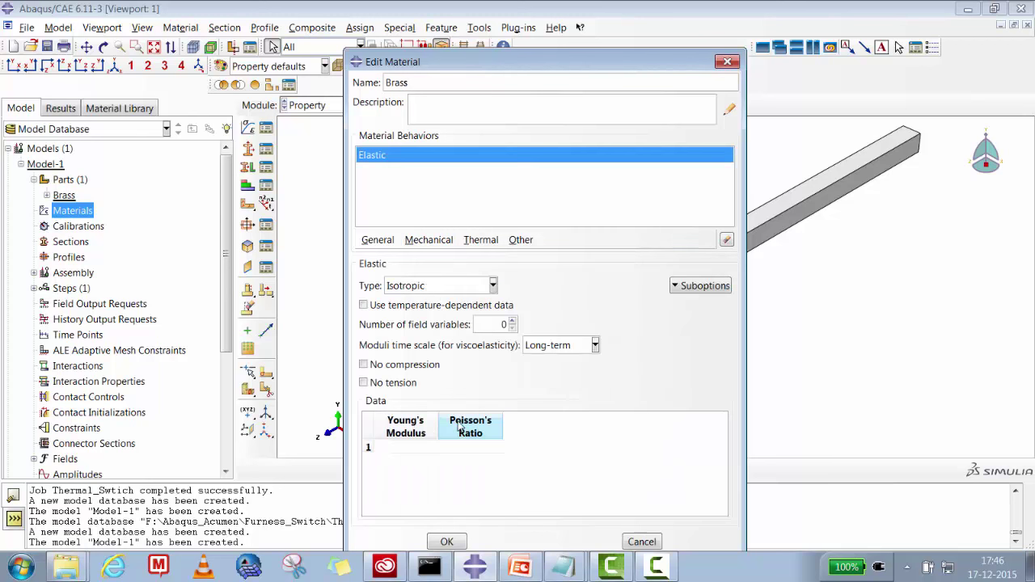
left_click(398, 447)
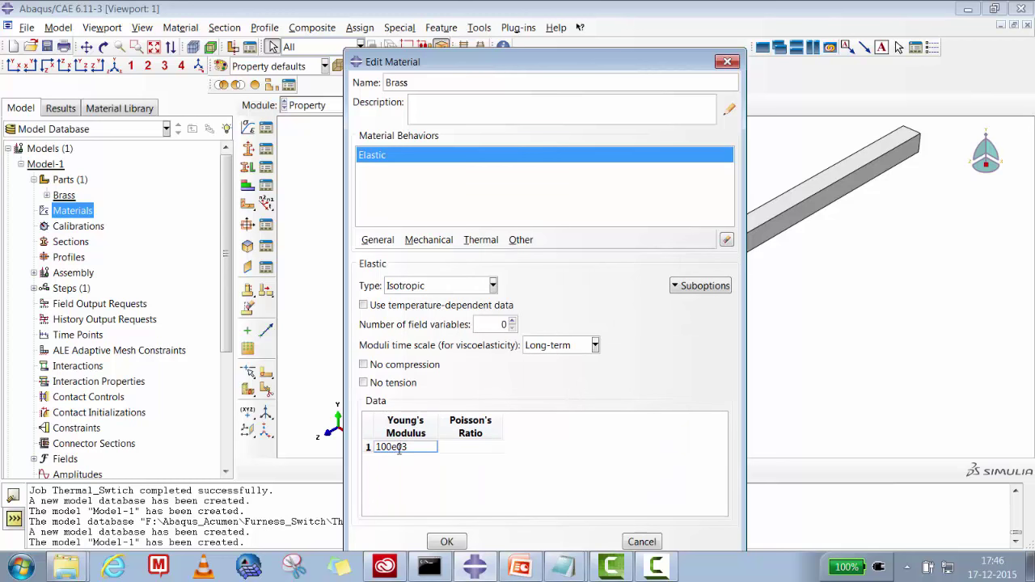
left_click(459, 450)
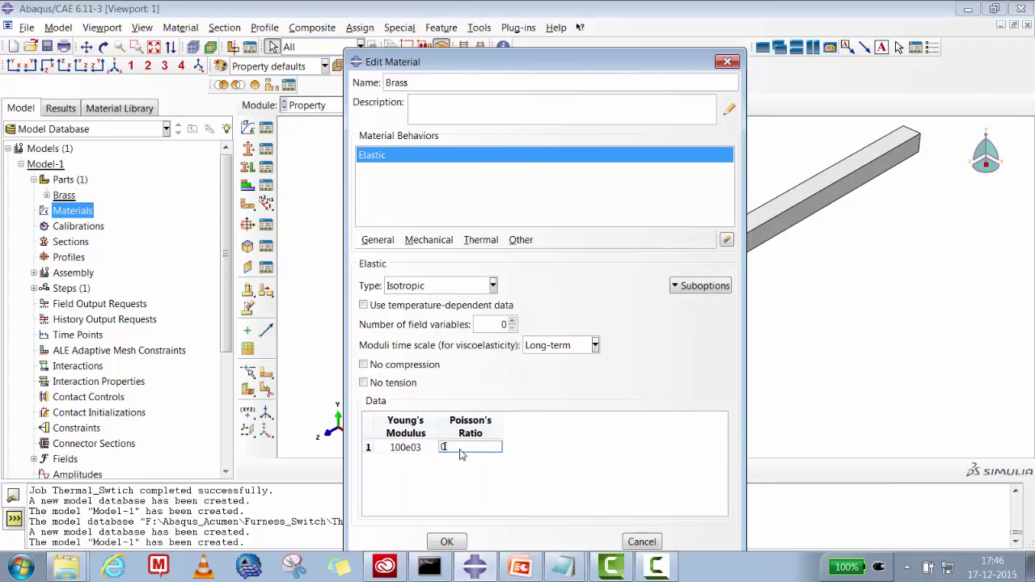
type("0.33")
Add temperature-dependent isotropic expansion to Brass with reference temperature 20 and coefficient 20e-06 at temperature 20, and save the material.
left_click(430, 240)
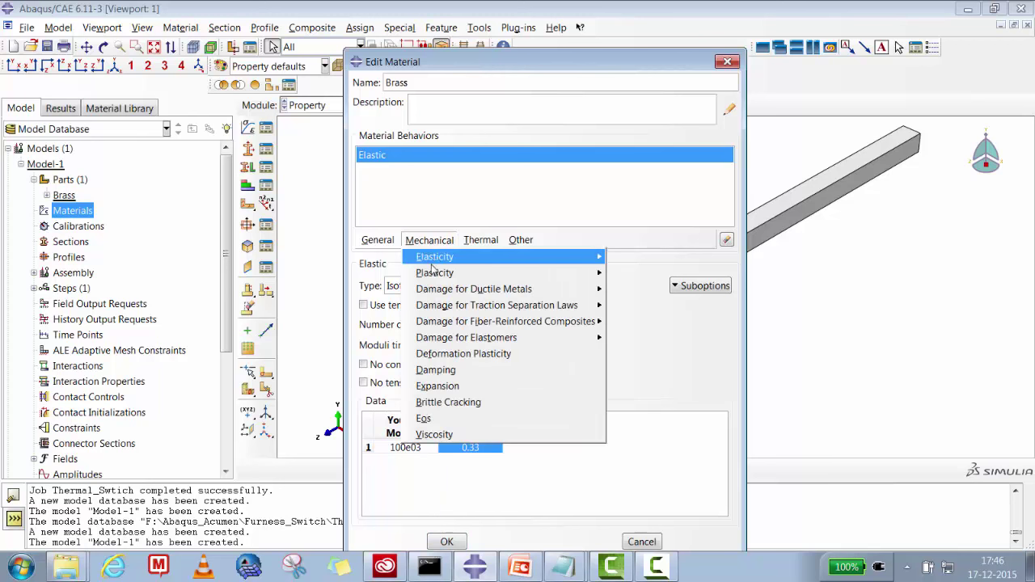
left_click(443, 387)
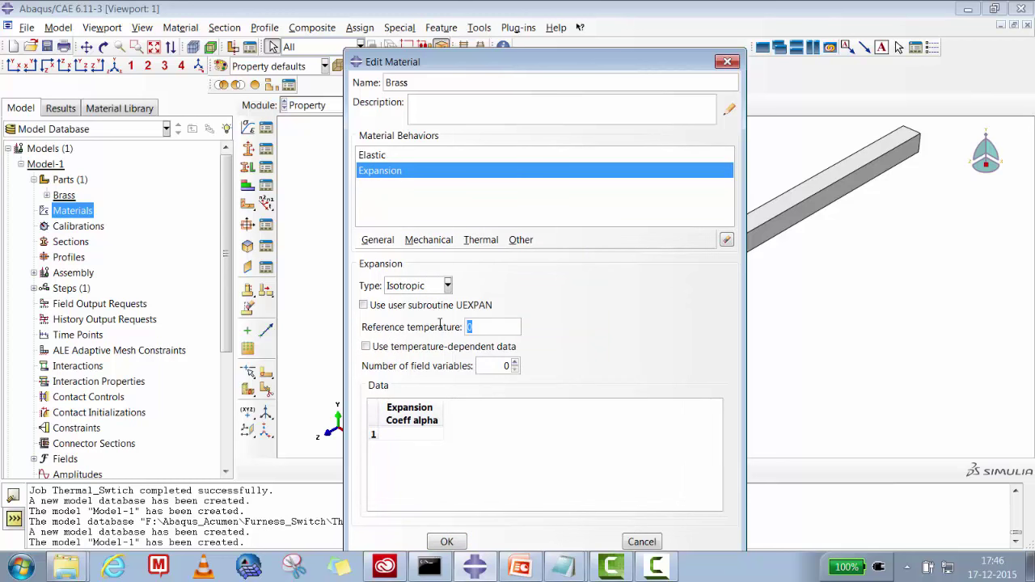
type("20")
left_click(366, 347)
left_click(476, 437)
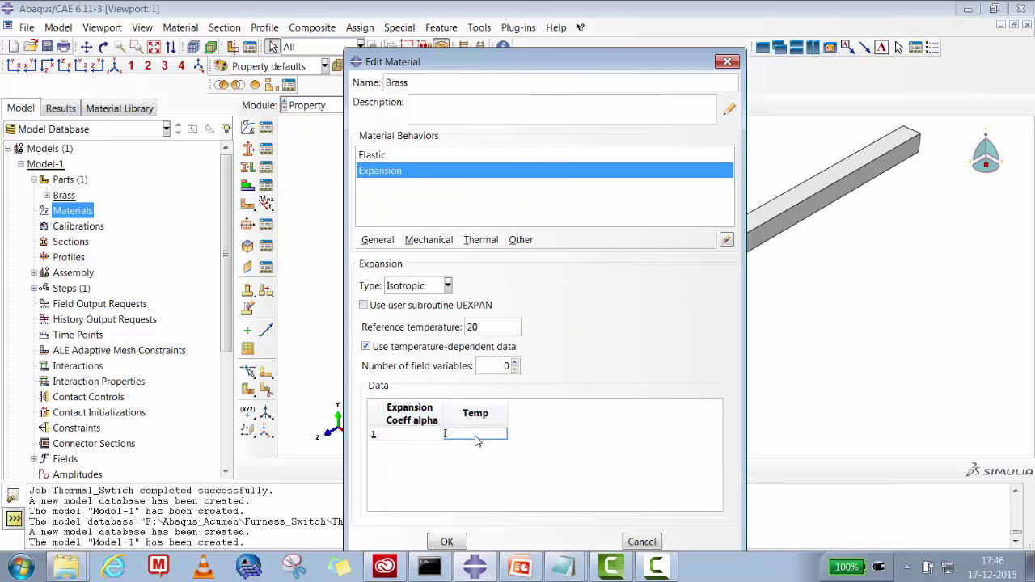
type("20")
left_click(420, 437)
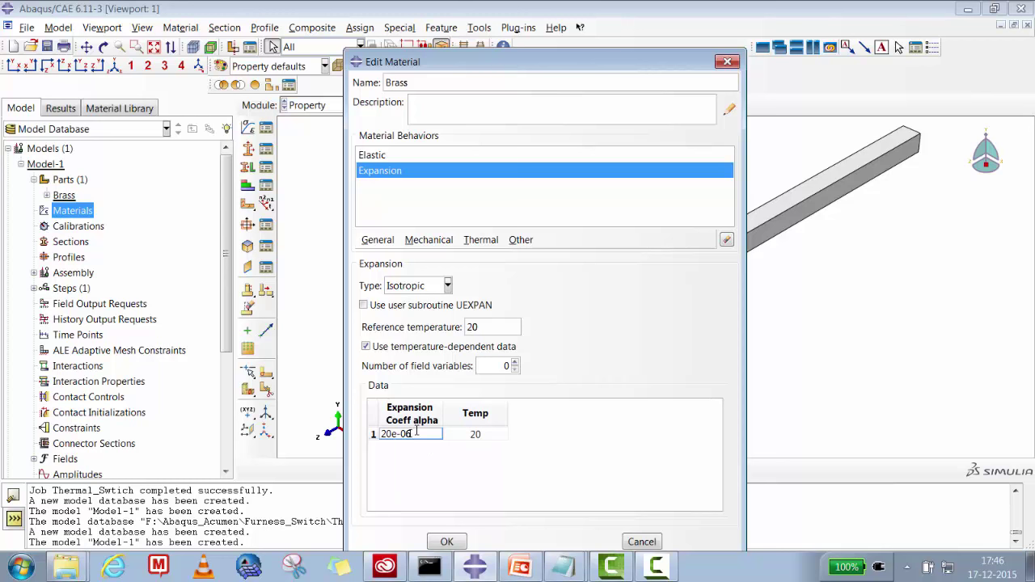
left_click(457, 471)
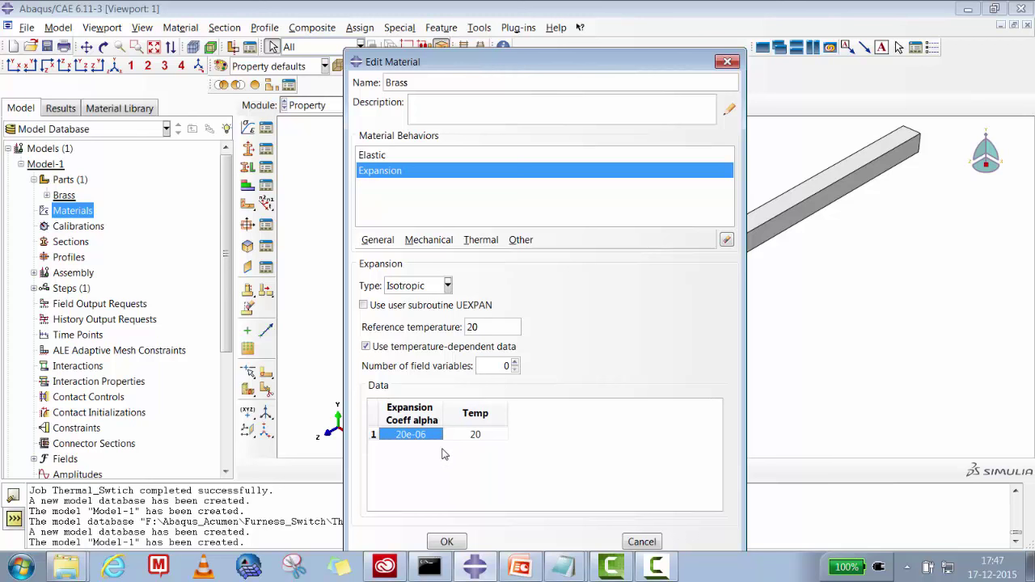
left_click_drag(501, 65, 503, 45)
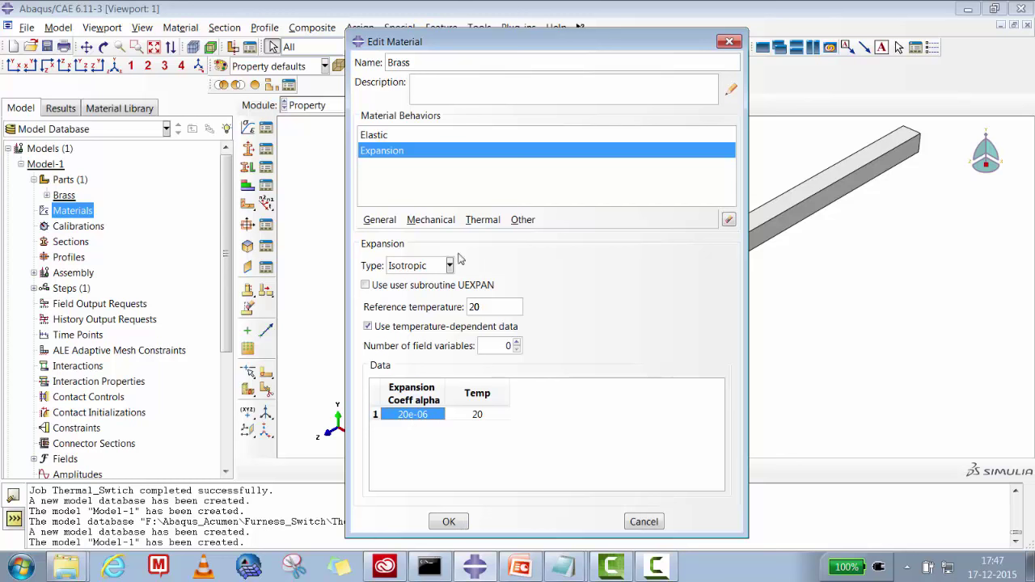
left_click(448, 522)
Reopen the Brass material and review its elastic and expansion data.
left_click(34, 211)
right_click(64, 229)
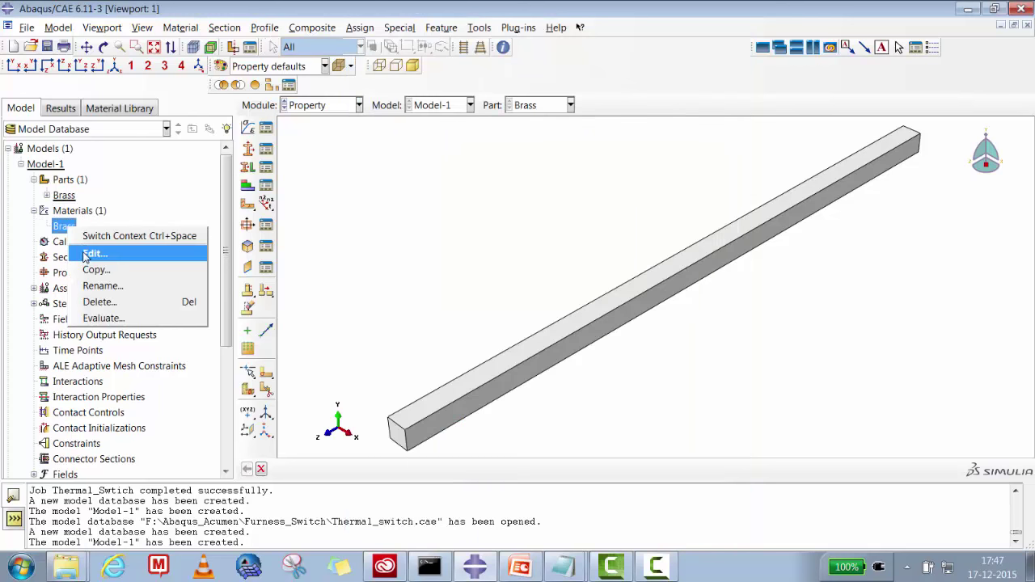
left_click(85, 255)
left_click(439, 220)
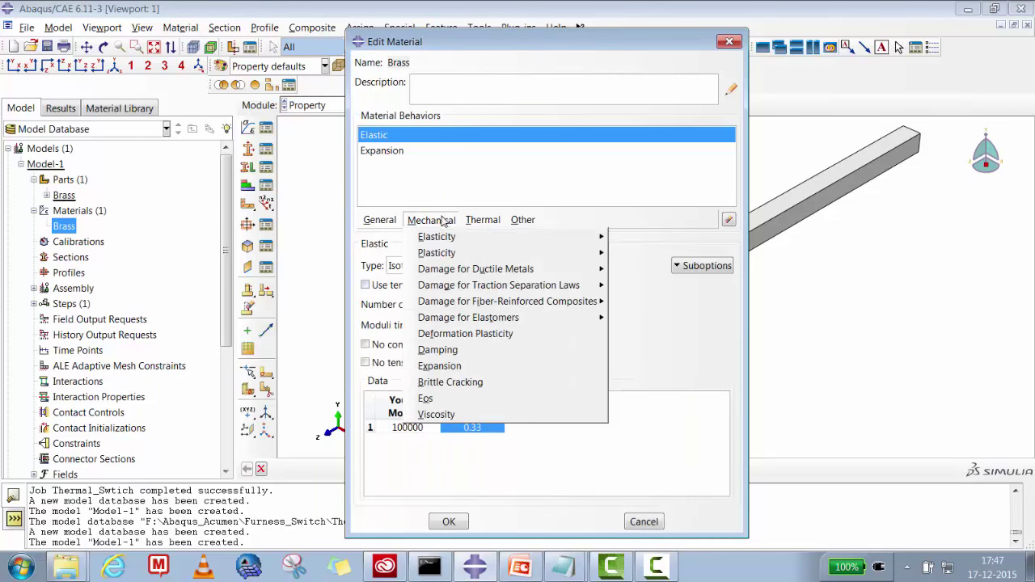
left_click(677, 390)
left_click(426, 224)
left_click(439, 366)
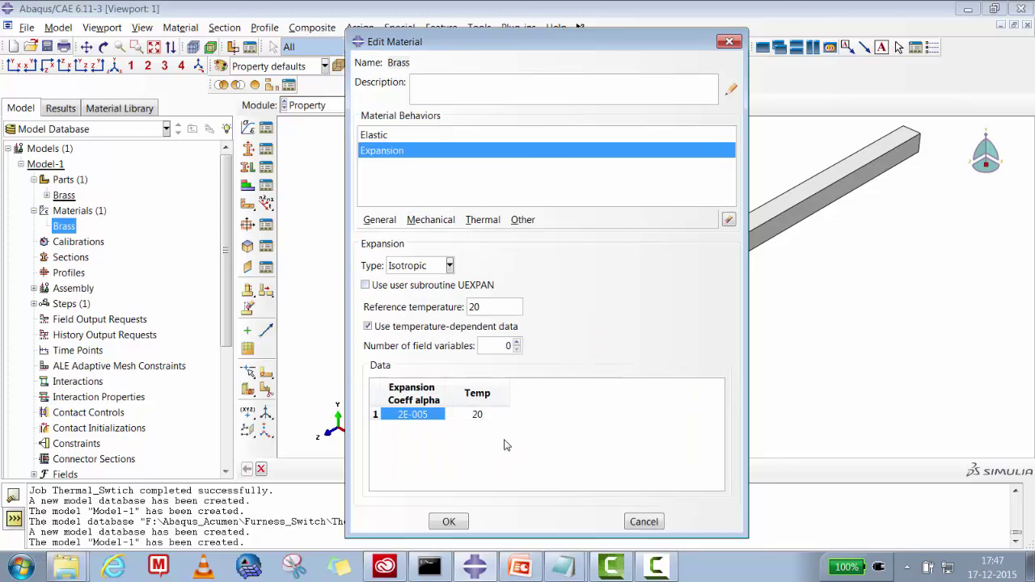
left_click(465, 524)
Create a solid homogeneous section named Brass that uses the Brass material.
left_click(69, 258)
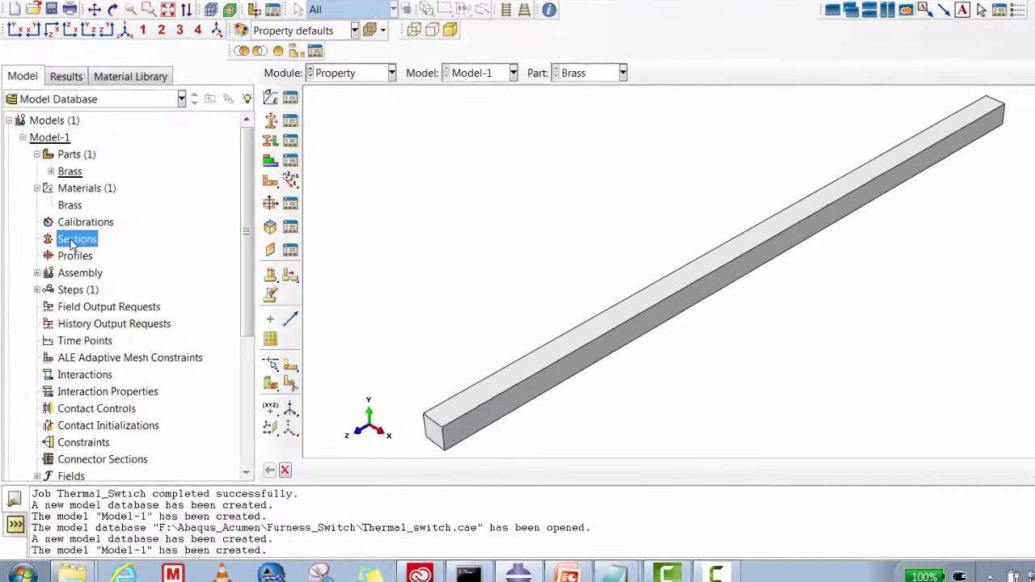
right_click(69, 258)
left_click(98, 283)
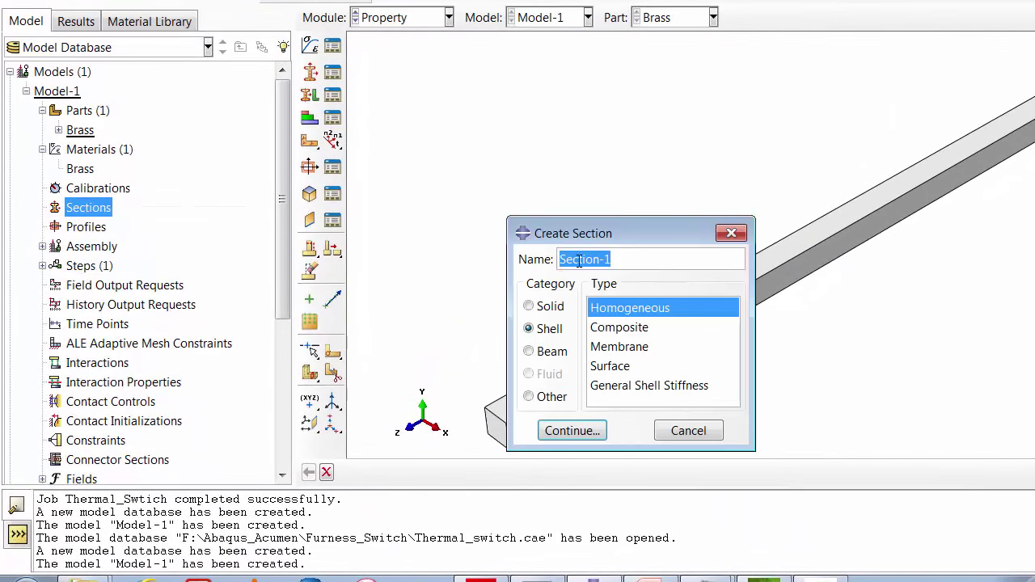
type("Brass")
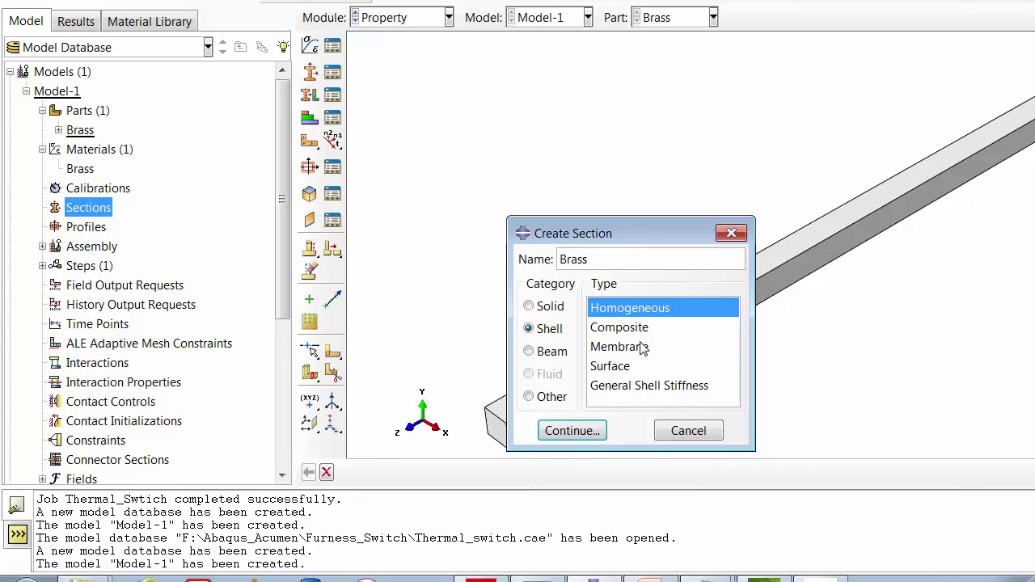
left_click(548, 307)
left_click(588, 426)
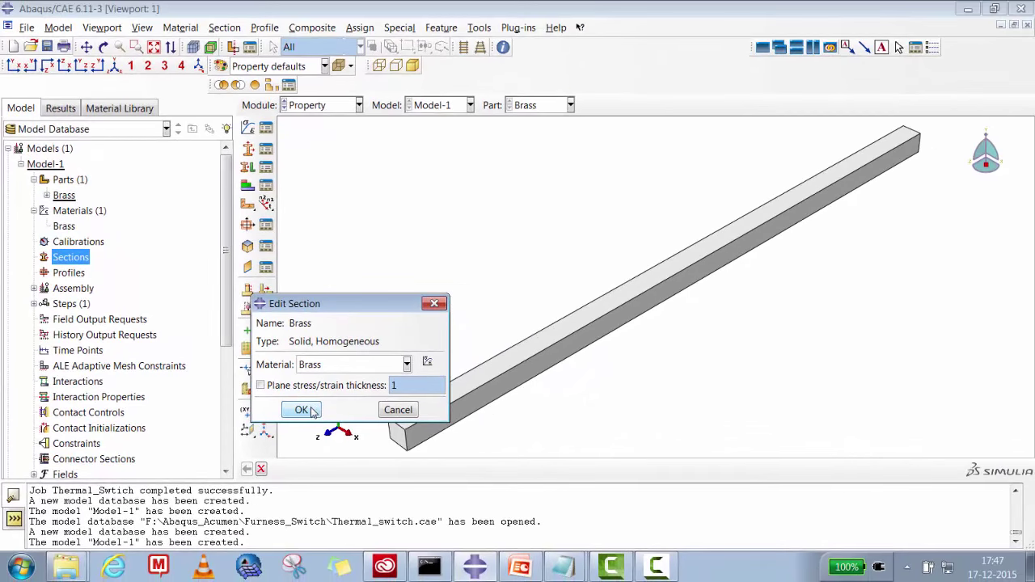
left_click(329, 405)
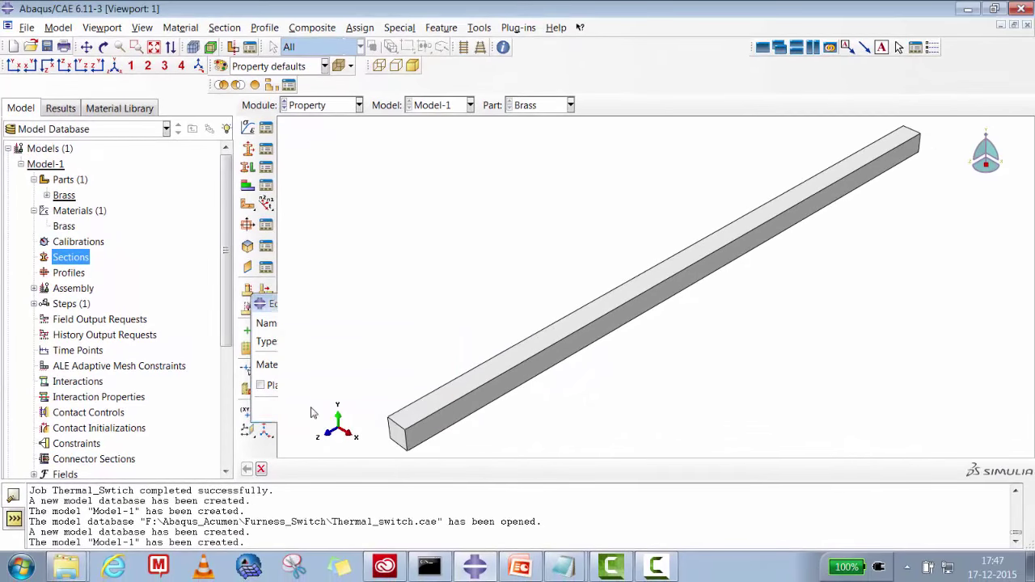
Assign the Brass section to the whole bar of the Brass part.
left_click(47, 196)
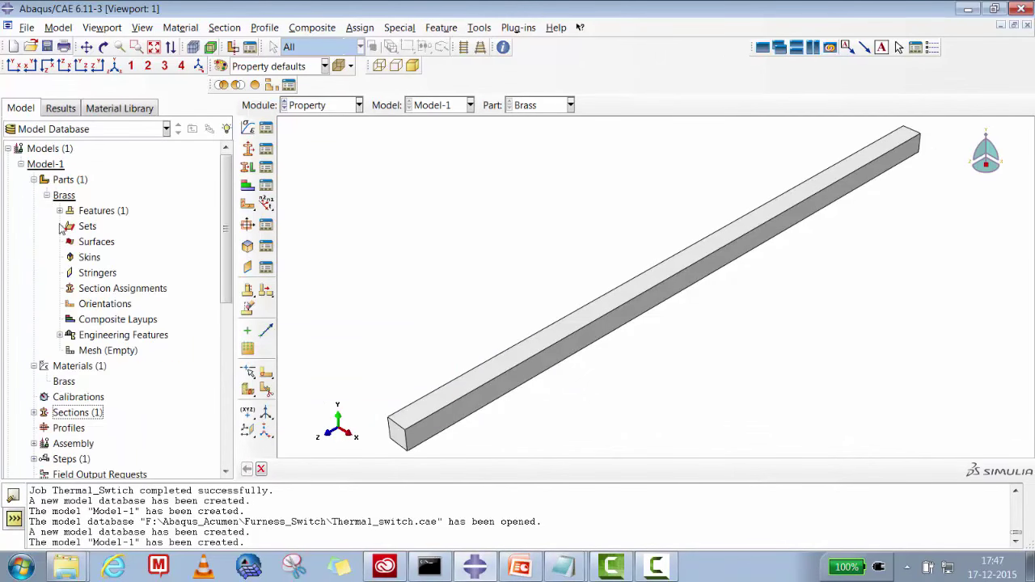
right_click(104, 290)
left_click(130, 315)
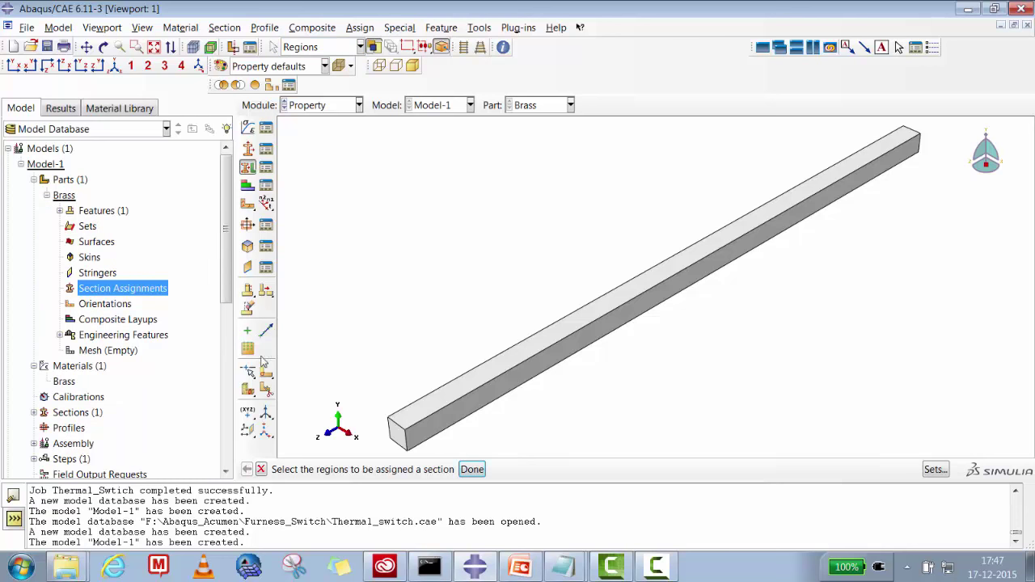
left_click(437, 404)
left_click(472, 469)
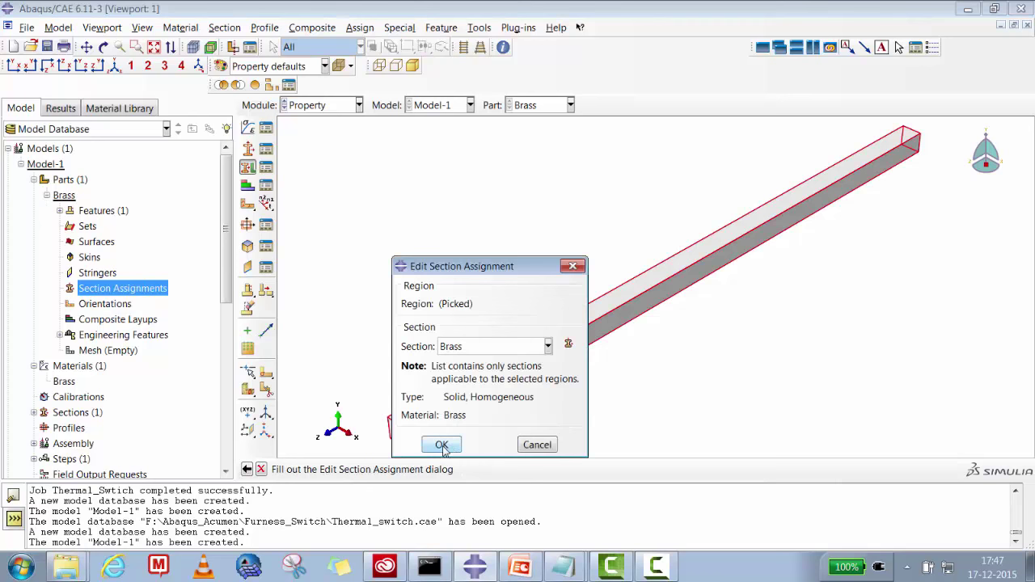
left_click(442, 447)
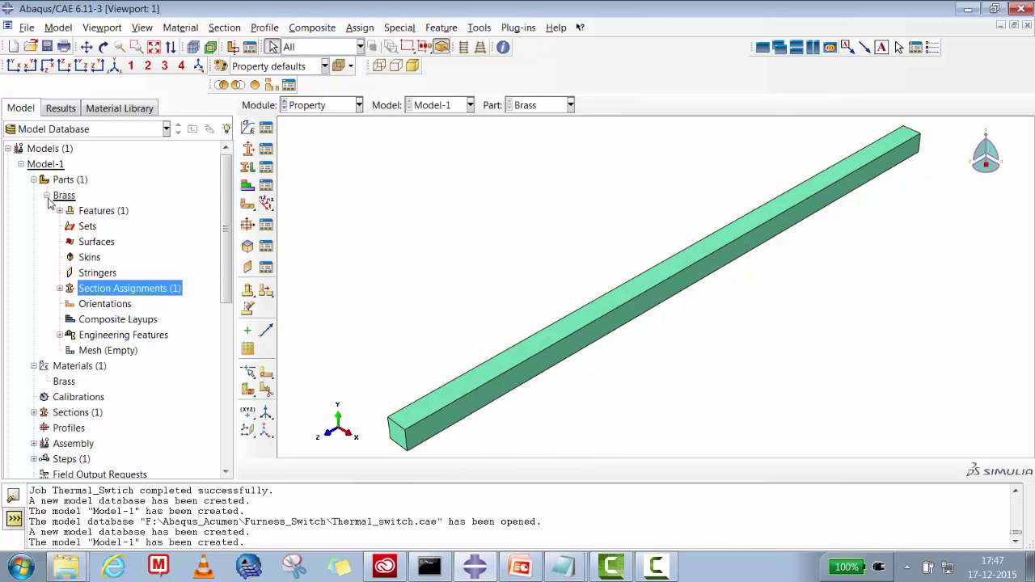
left_click(47, 196)
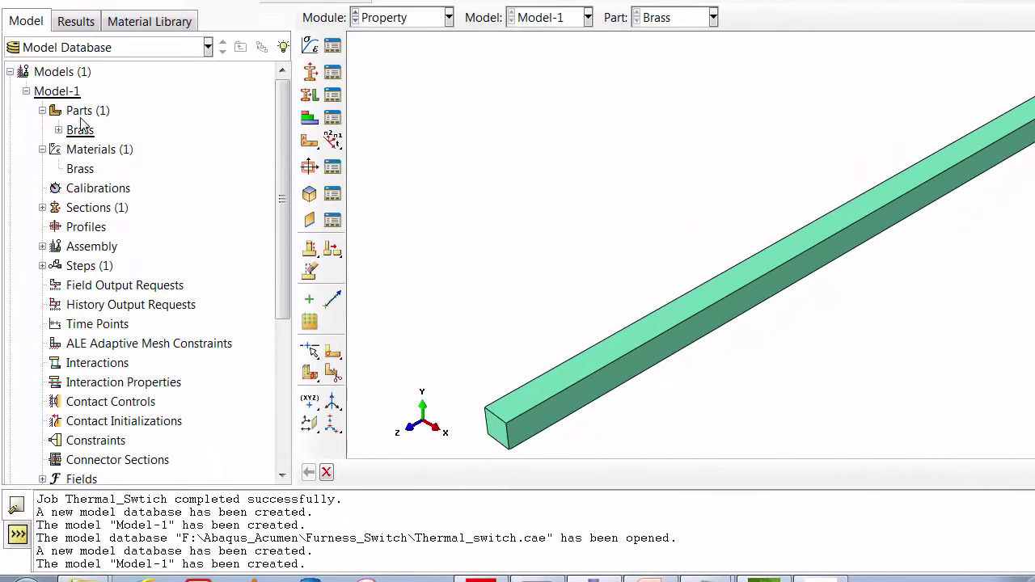
Start a new 3D deformable part named Steel as a shell extrusion with an approximate size of 300.
left_click(84, 112)
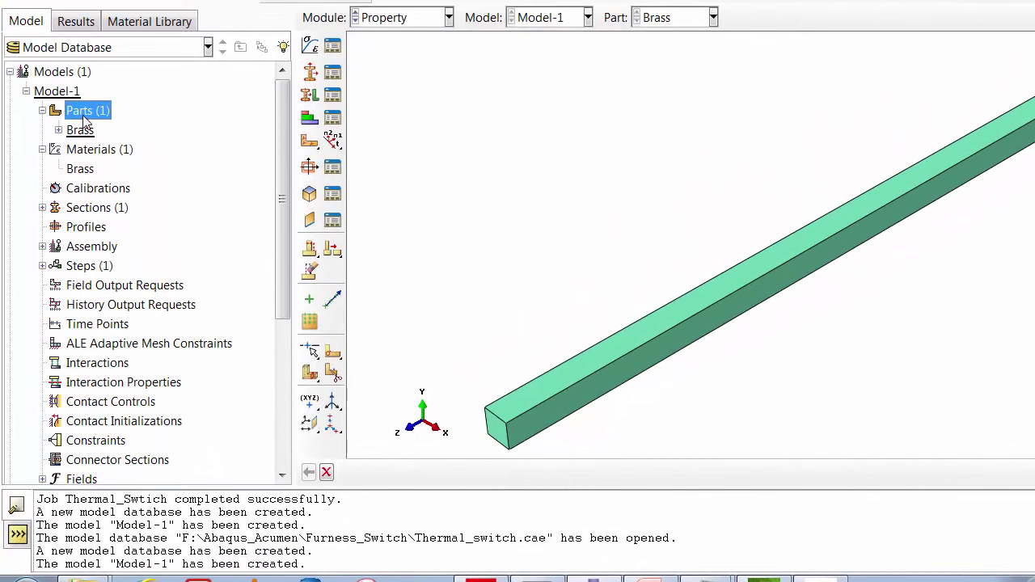
right_click(84, 111)
left_click(125, 146)
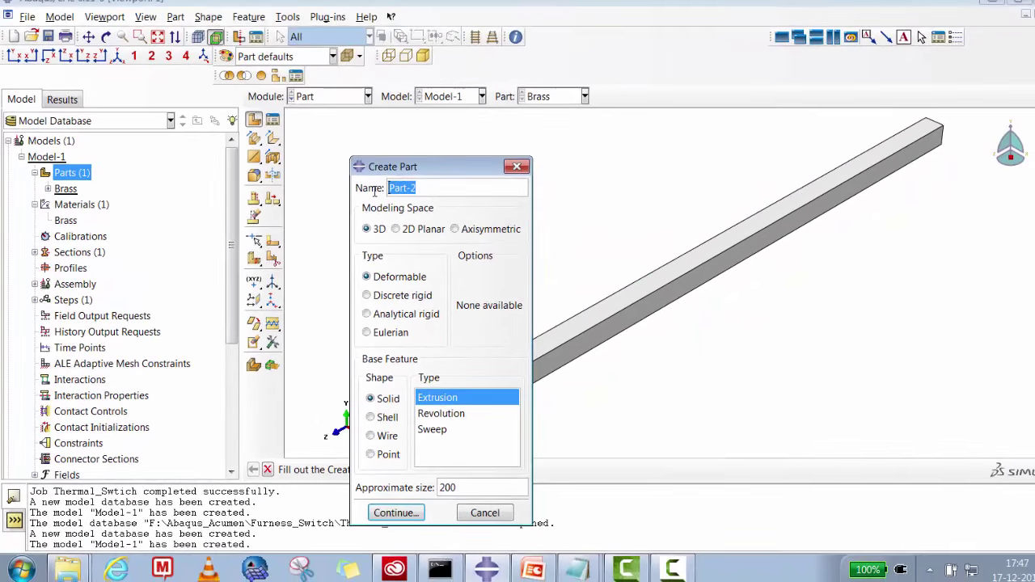
type("Steel")
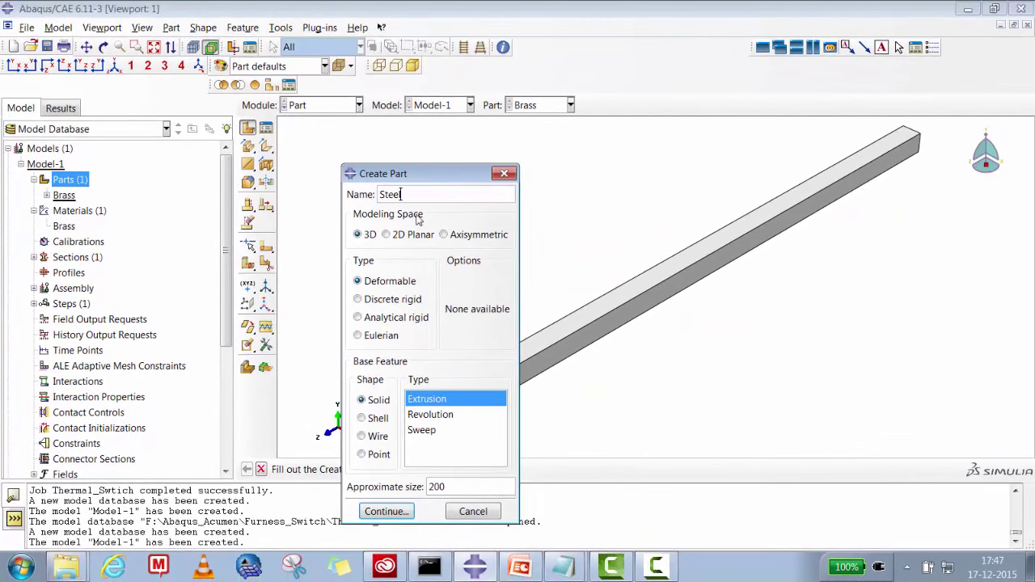
left_click(377, 421)
left_click(434, 416)
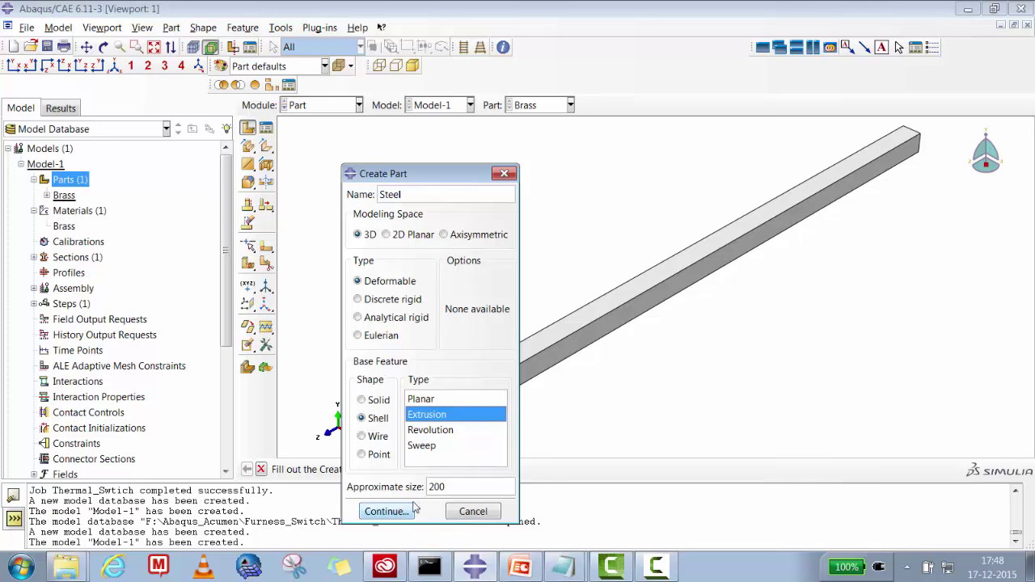
left_click_drag(456, 486, 425, 488)
type("300")
left_click(381, 511)
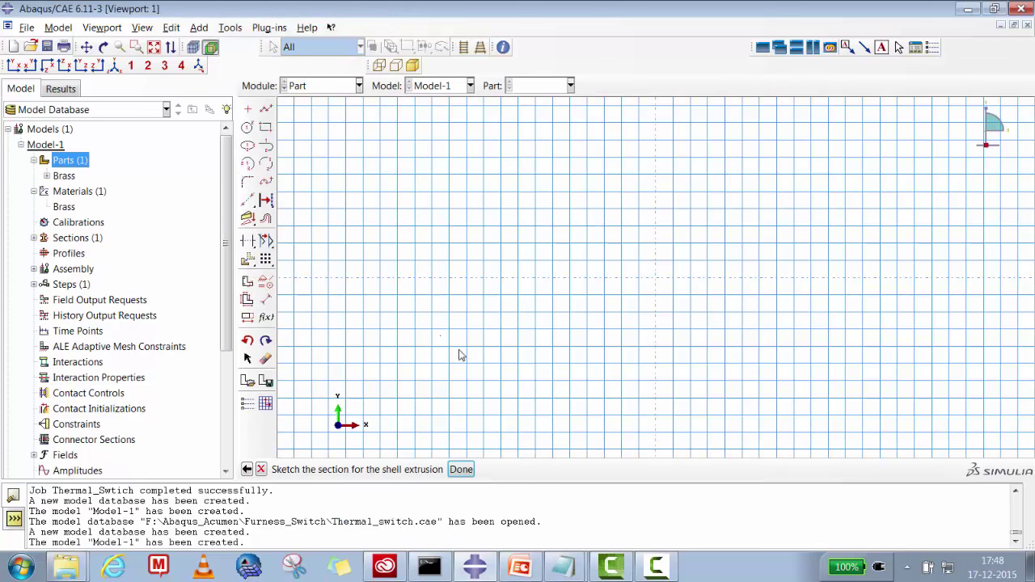
Sketch two connected vertical lines through the origin, about 20 long above it and about 50 long below it.
left_click(248, 109)
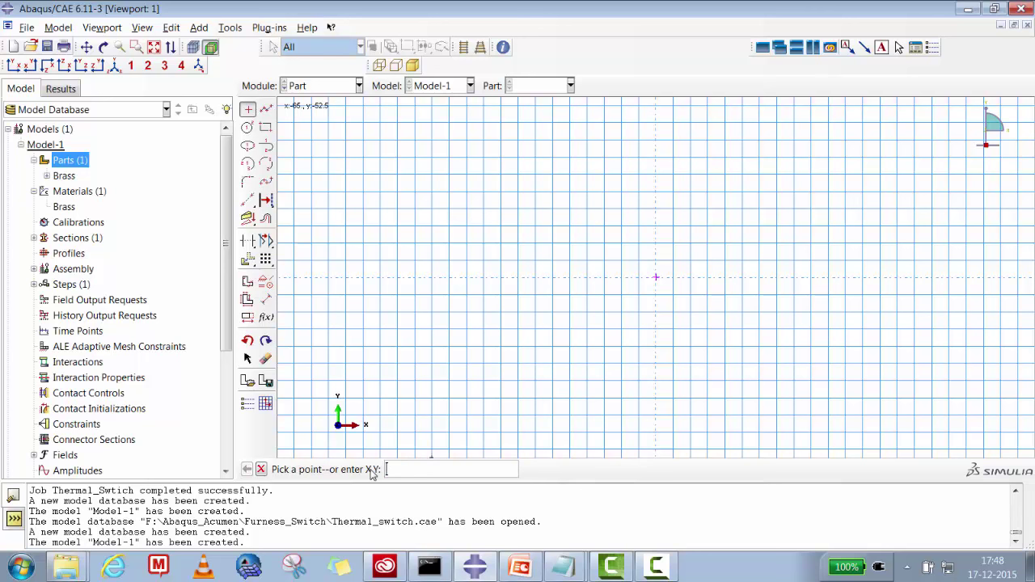
left_click(266, 108)
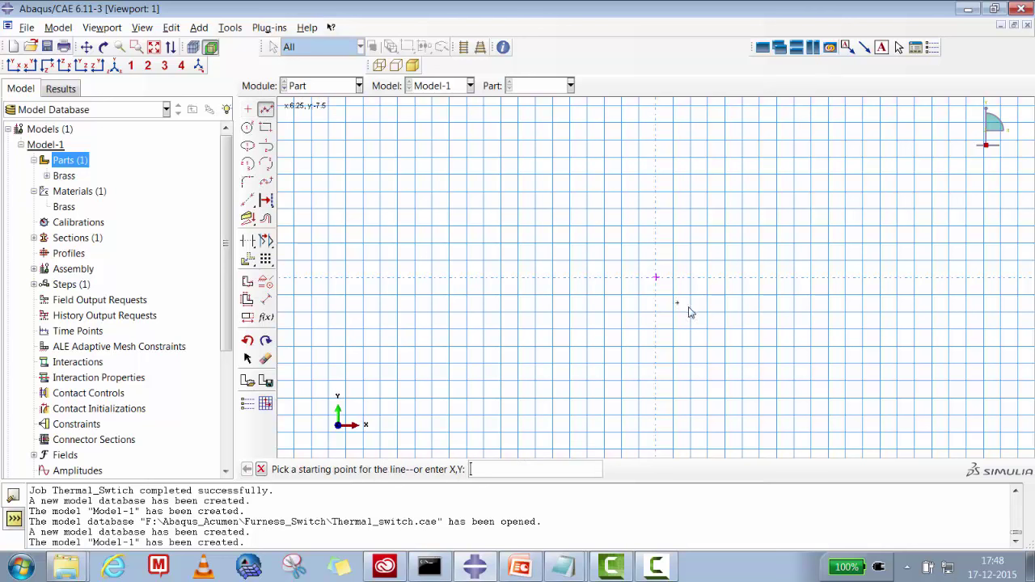
left_click(656, 210)
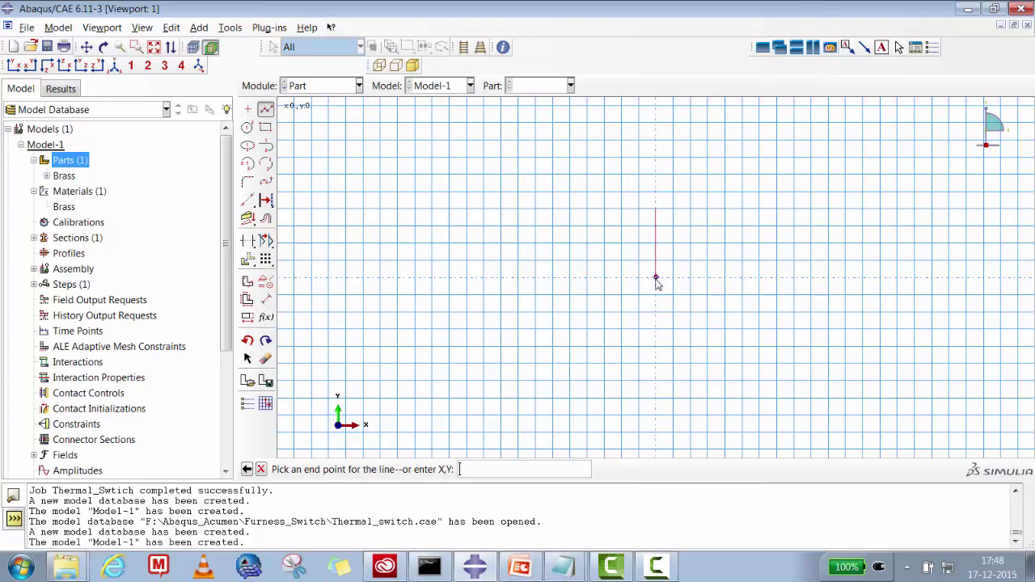
left_click(656, 278)
left_click(656, 279)
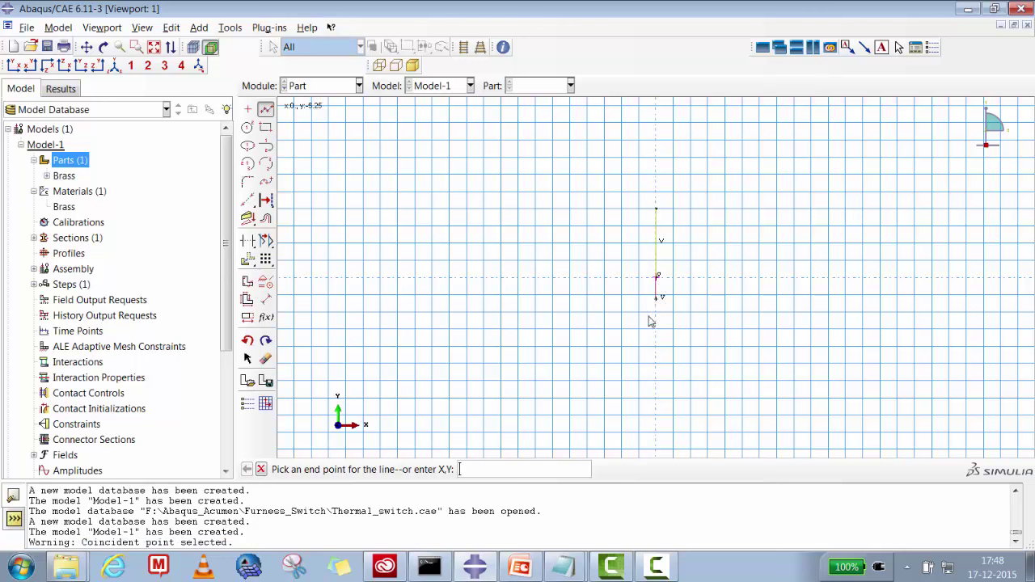
left_click(656, 450)
left_click(247, 470)
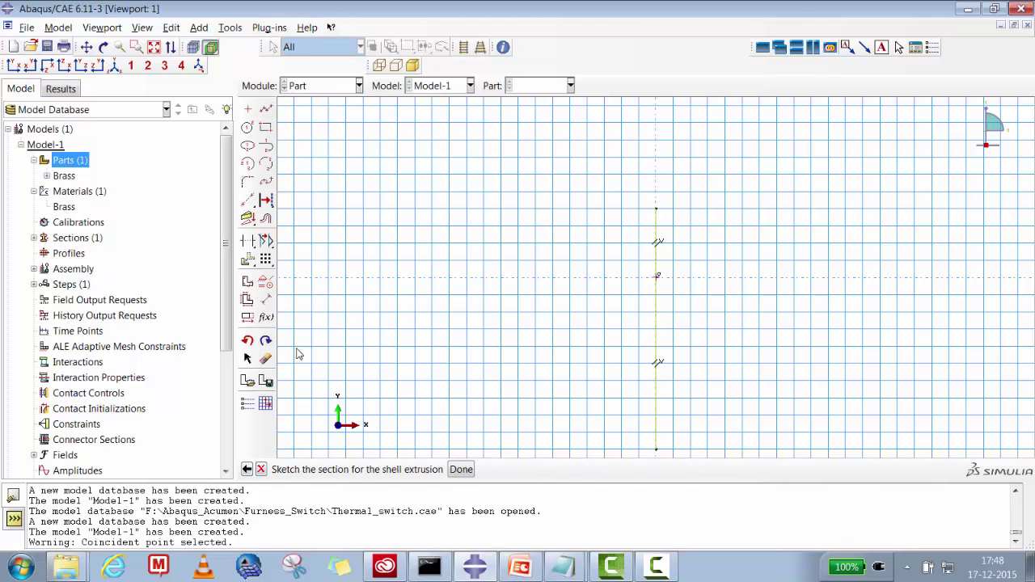
Dimension the vertical line above the origin at 30 and the one below it at 70.
left_click(266, 299)
left_click(657, 243)
left_click(601, 243)
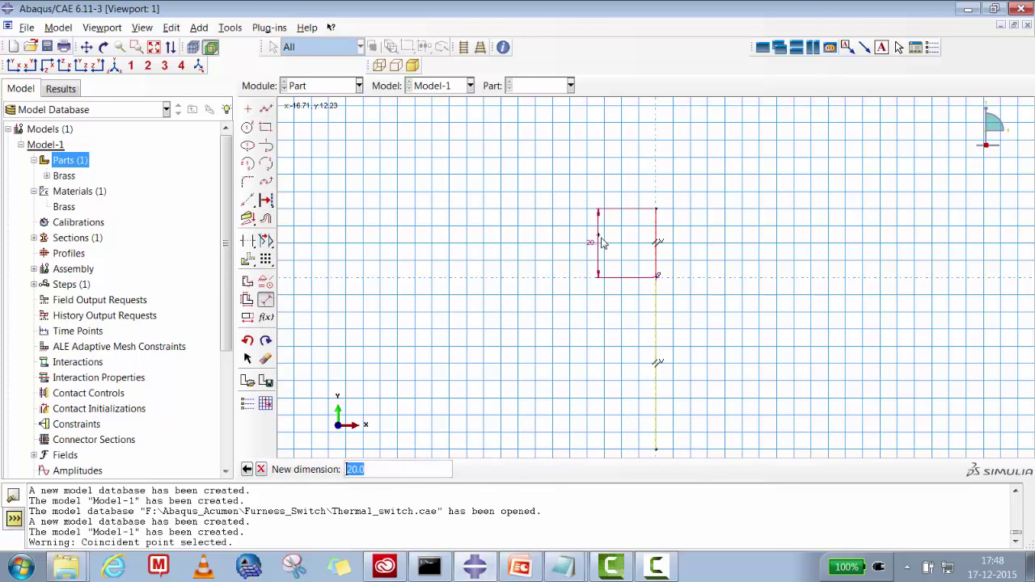
type("5")
key("Return")
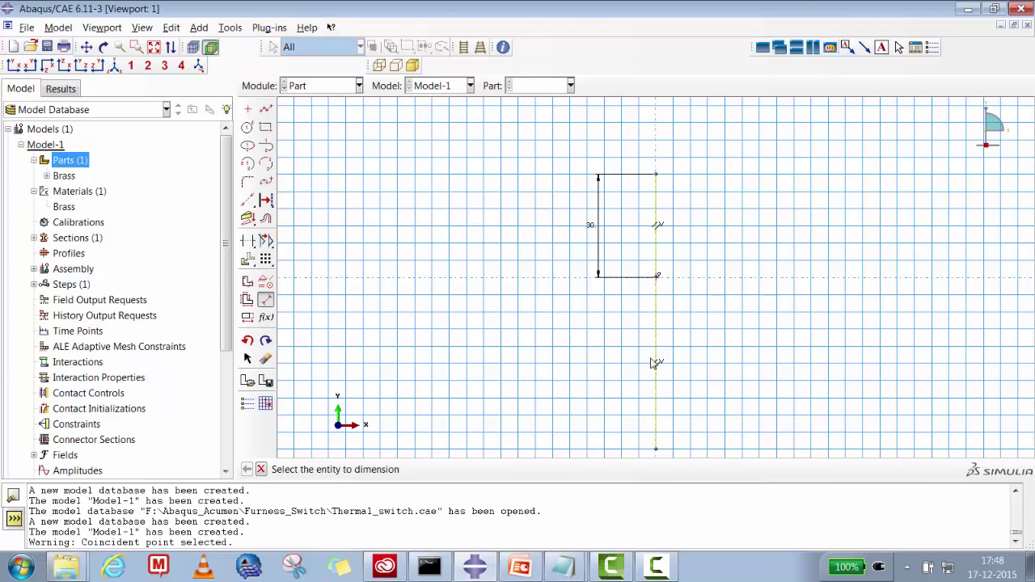
left_click(656, 365)
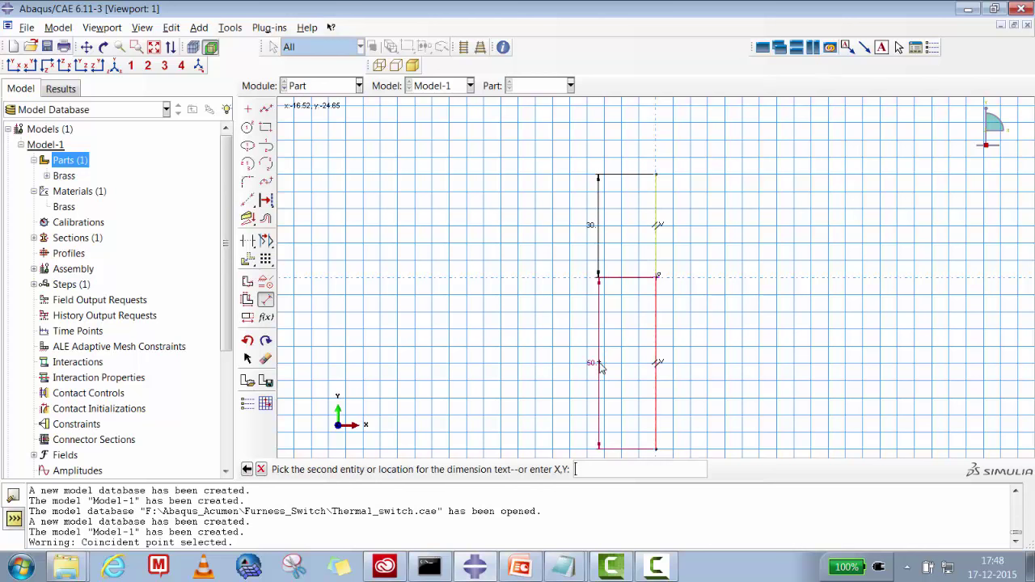
left_click(599, 364)
type("70")
key("Return")
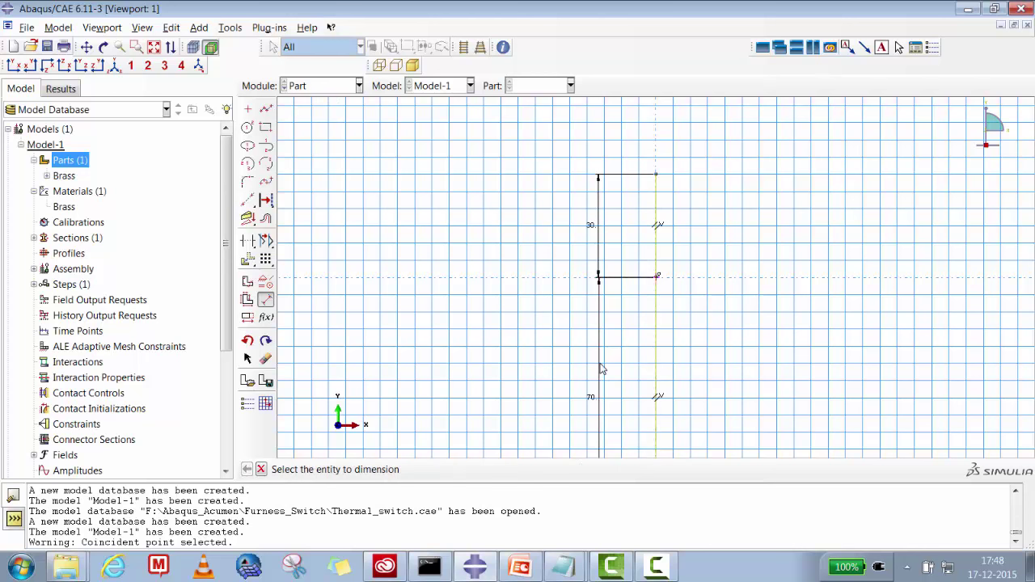
left_click(154, 47)
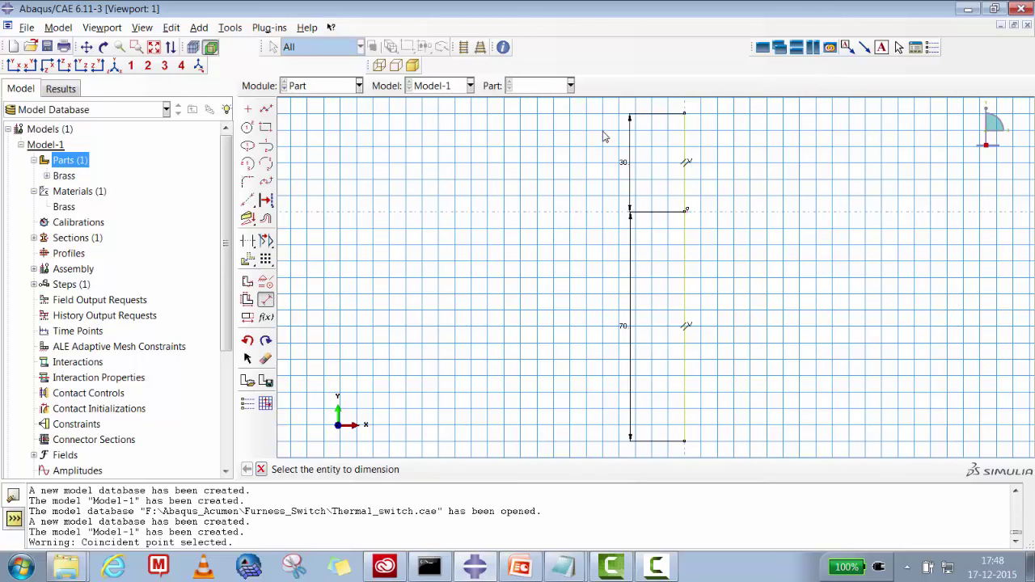
left_click(263, 471)
Finish the section sketch and extrude the shell to a depth of 30.
left_click(461, 470)
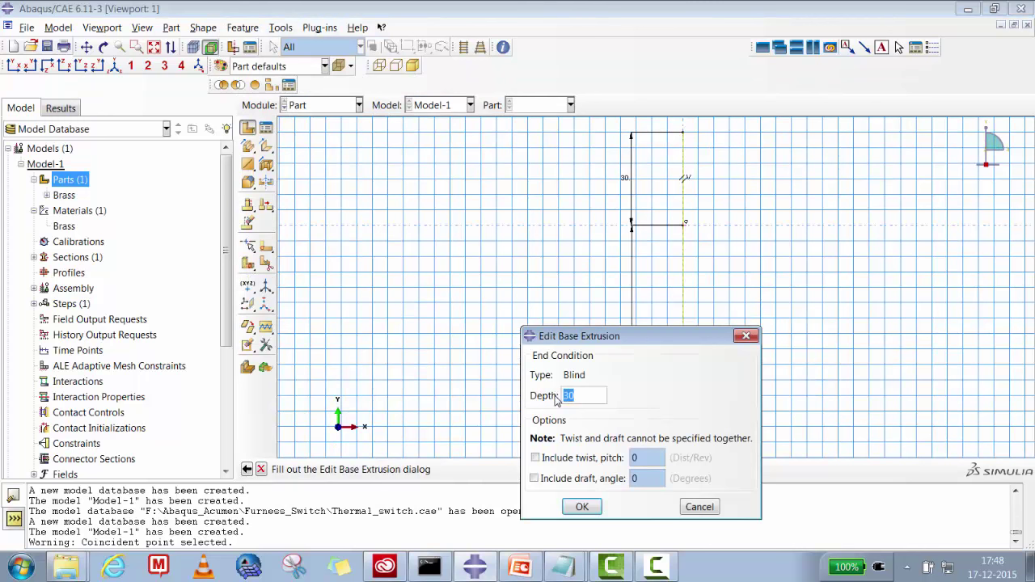
type("30")
left_click(581, 507)
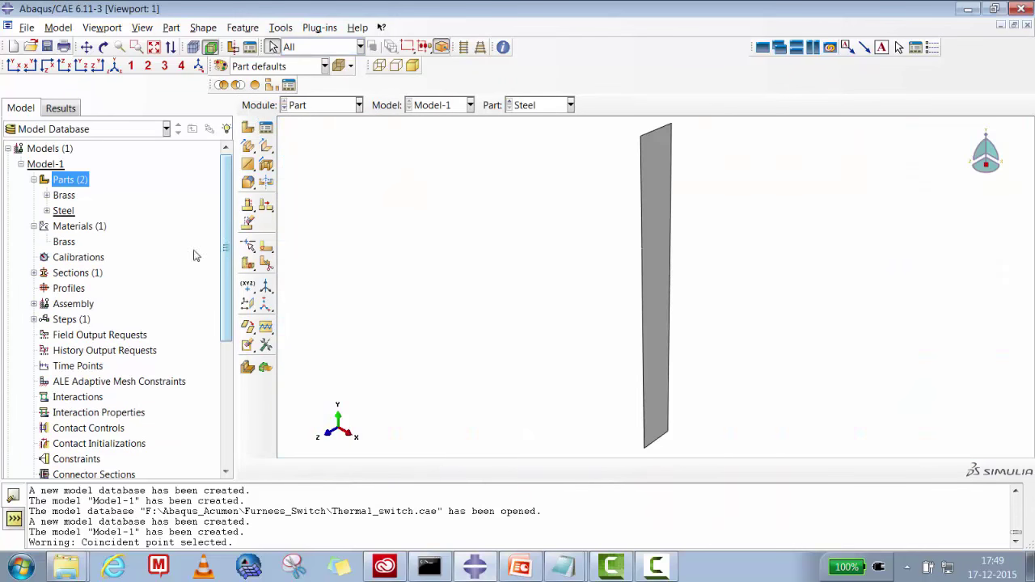
Start a new material in Model-1 and name it Steel.
left_click(46, 211)
left_click(46, 211)
left_click(81, 226)
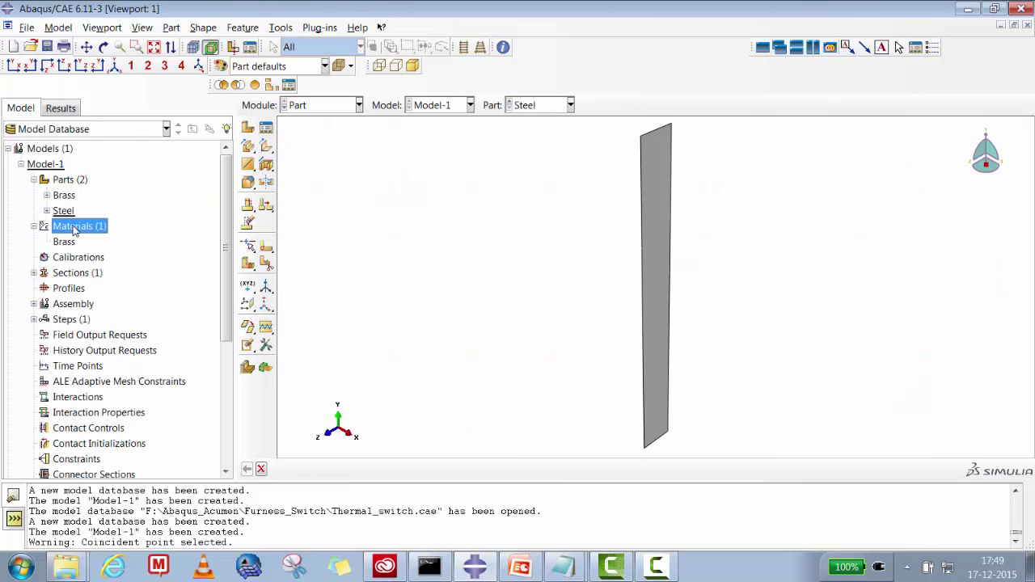
right_click(86, 227)
left_click(101, 254)
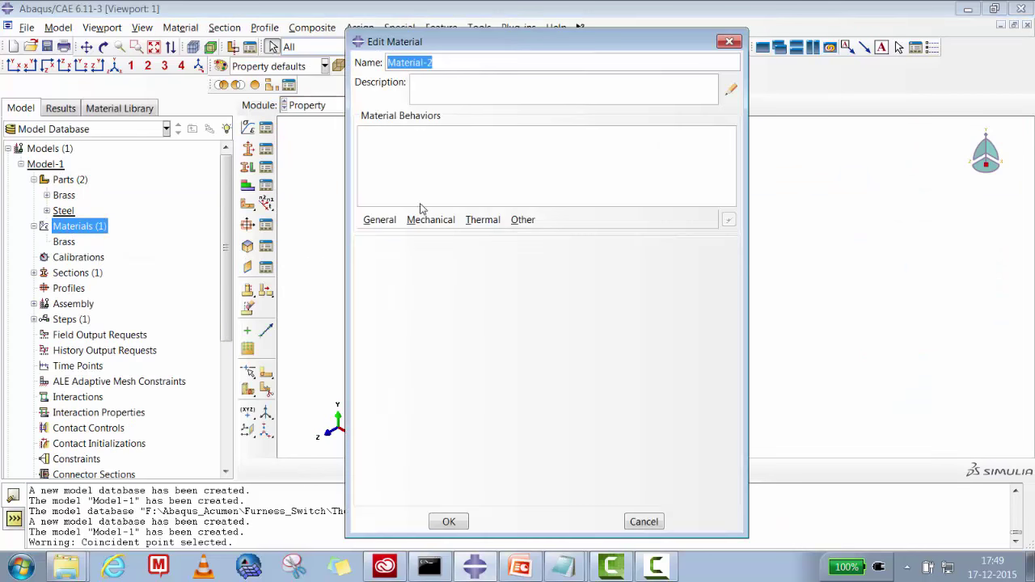
type("Steel")
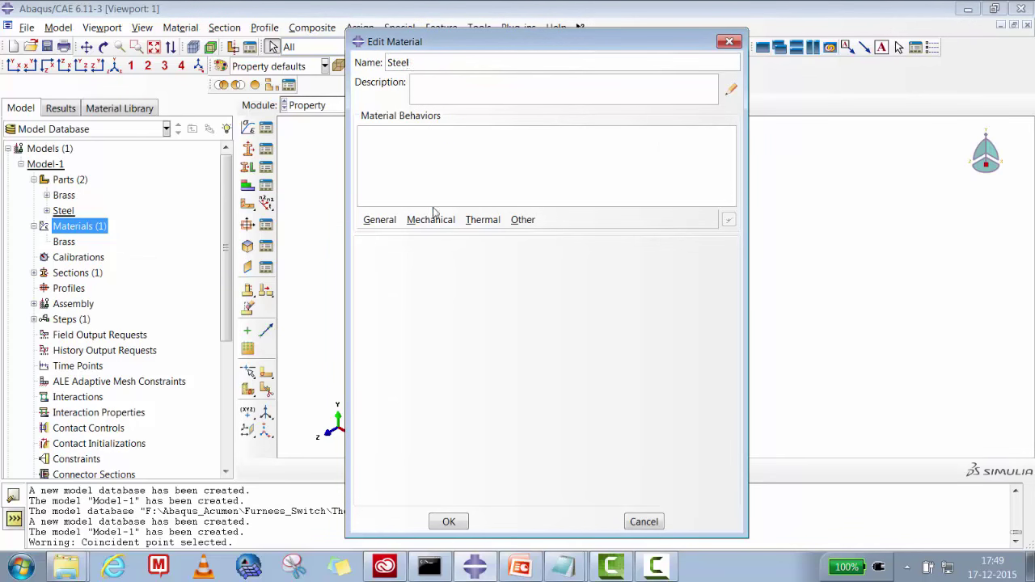
Give the Steel material isotropic elasticity with a Young's modulus of 210e03 and a Poisson's ratio of 0.3.
left_click(431, 218)
mouse_move(450, 236)
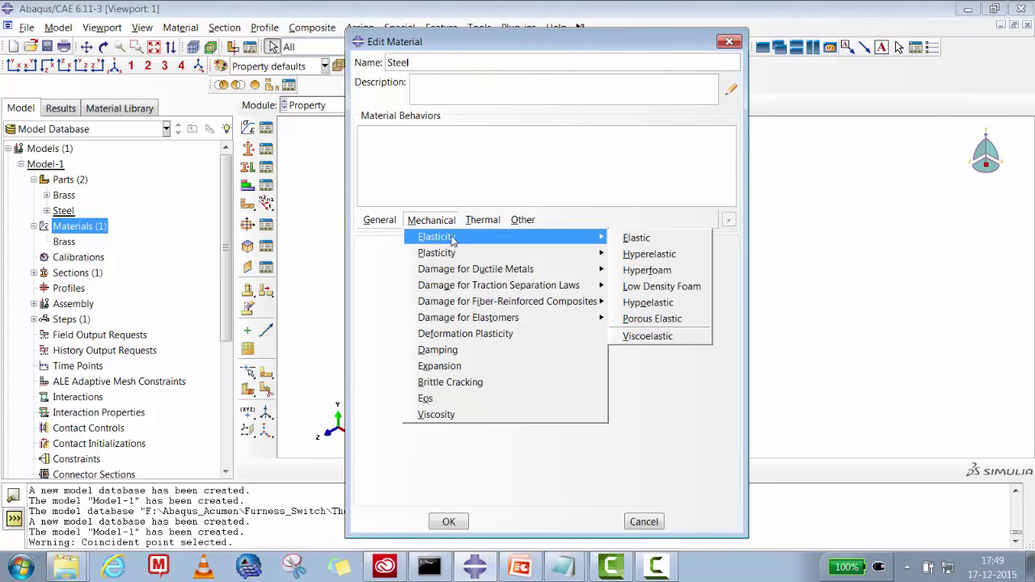
left_click(636, 236)
left_click(411, 427)
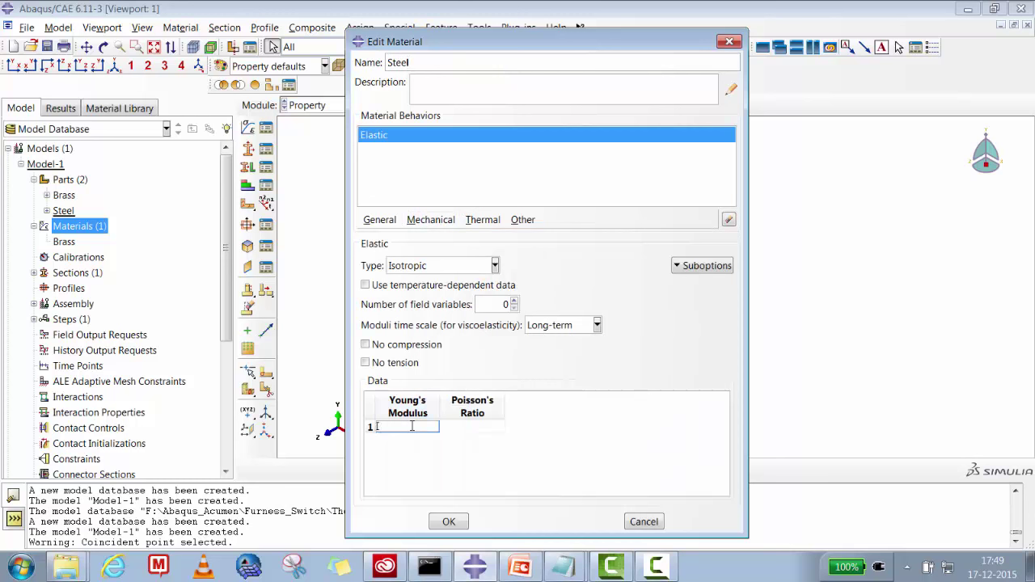
left_click(475, 427)
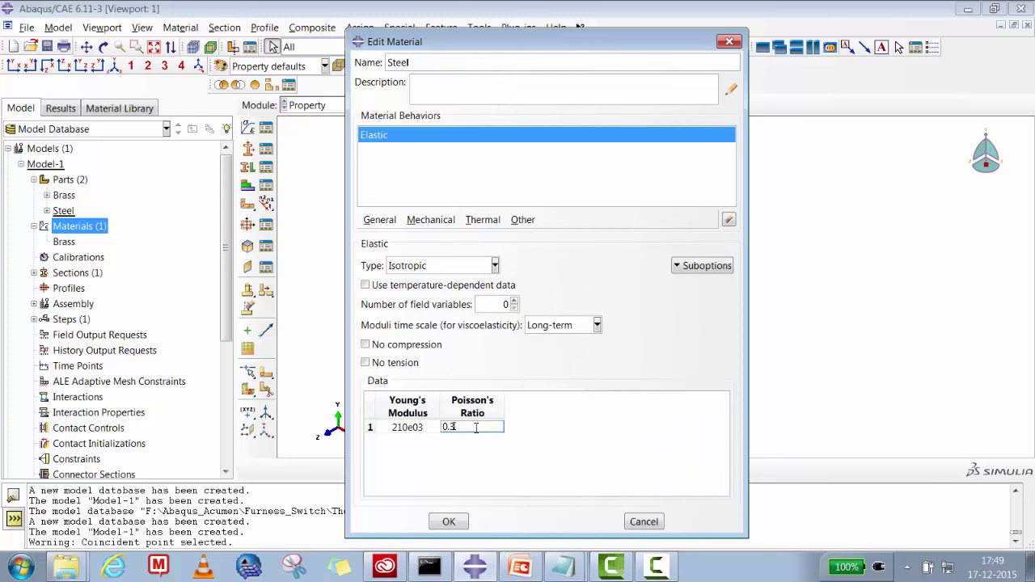
left_click(449, 523)
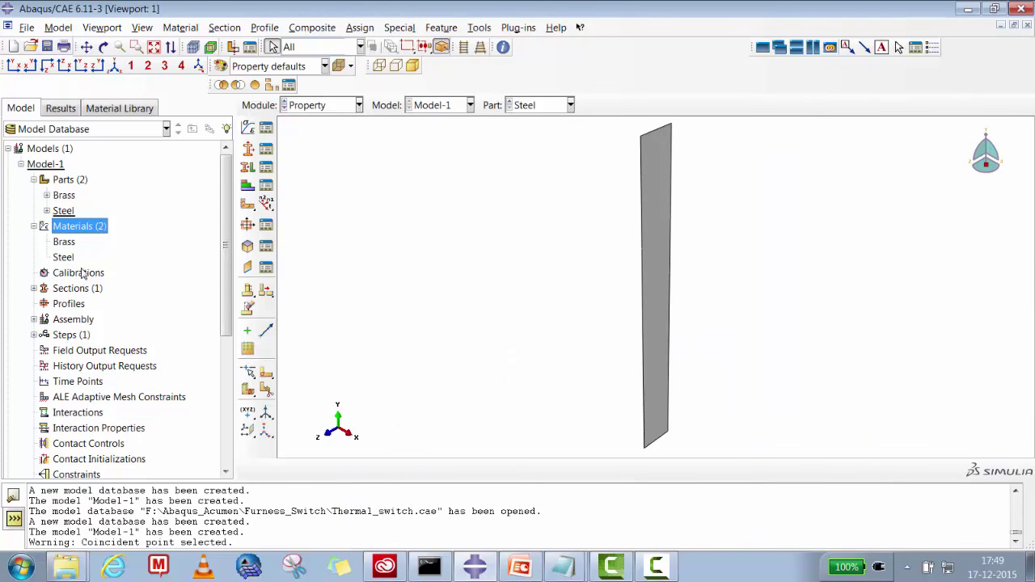
Start a new homogeneous shell section named Steel.
left_click(80, 289)
right_click(81, 290)
left_click(105, 316)
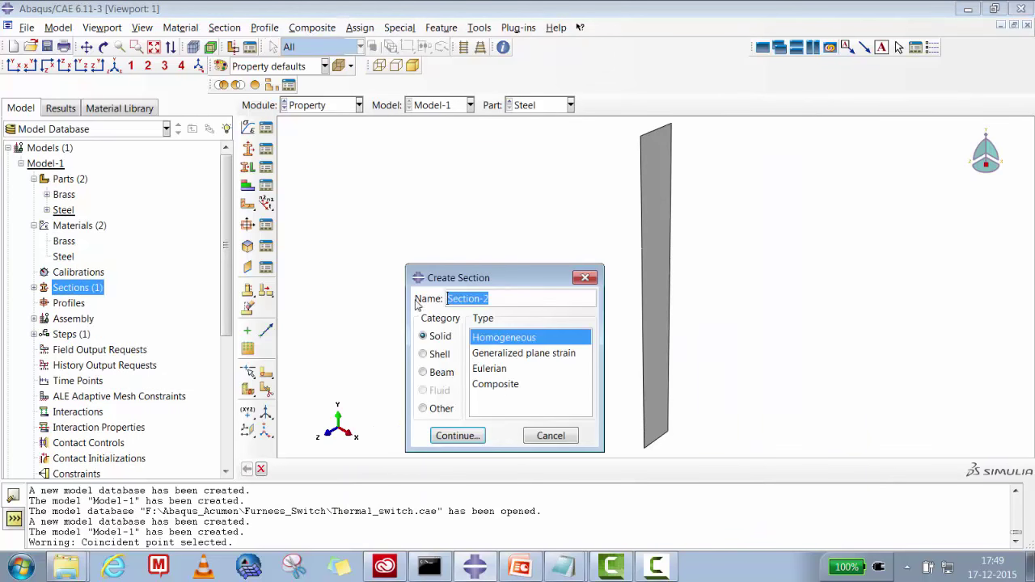
left_click(441, 355)
type("Steel")
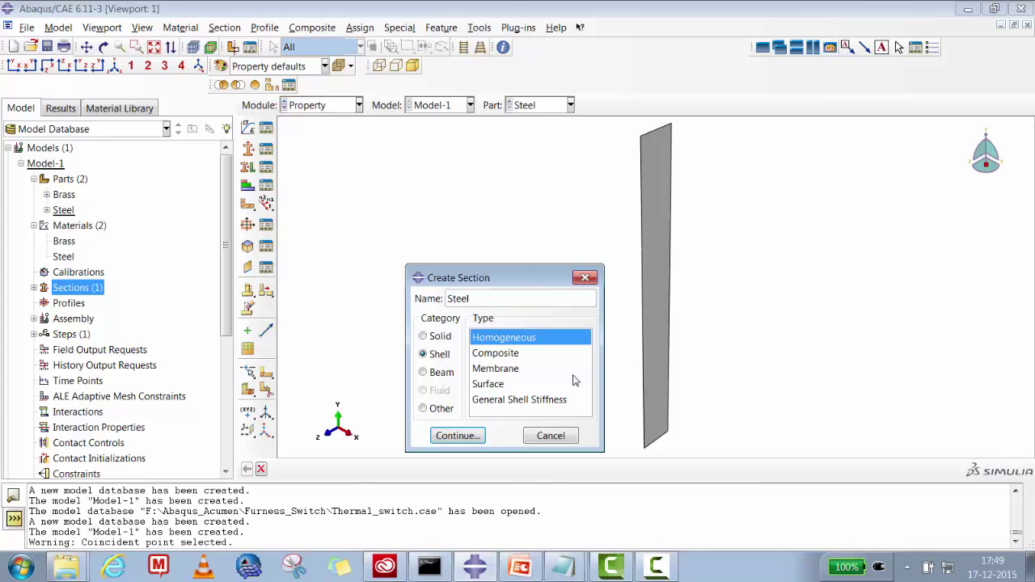
left_click(457, 436)
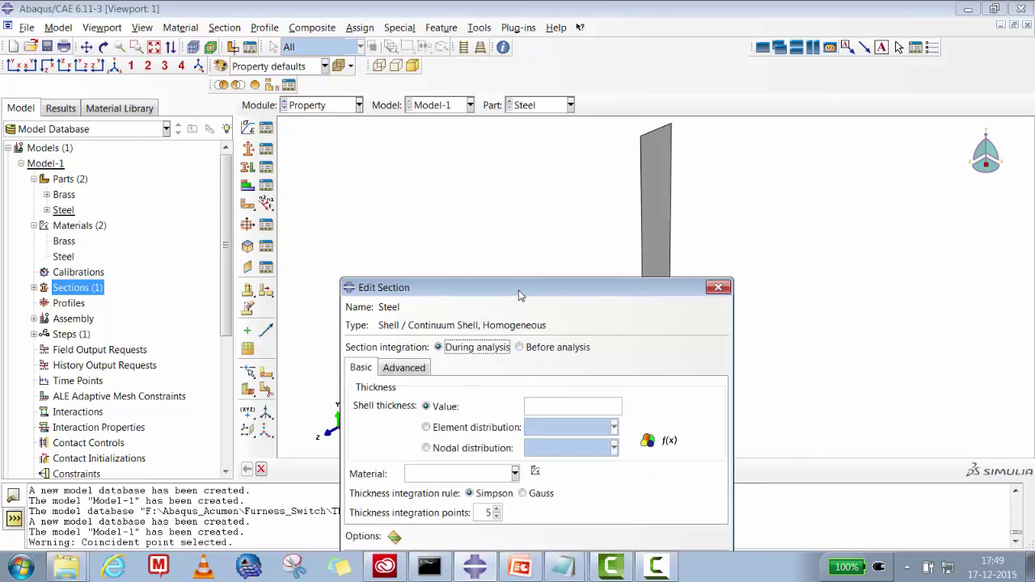
Set the shell section's thickness to 0.5 with Steel as its material, and list the model's sections.
left_click(572, 346)
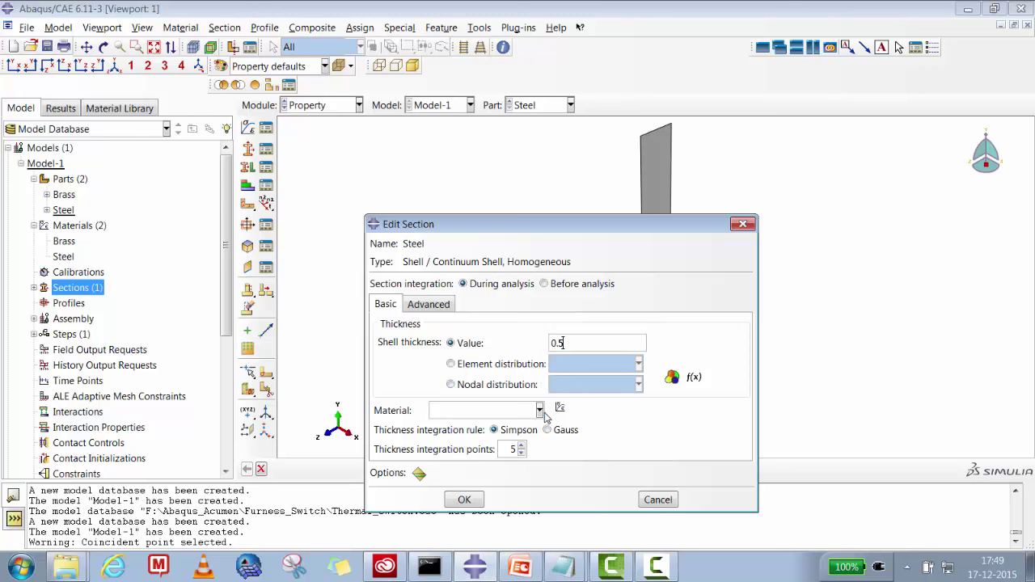
left_click(539, 411)
left_click(475, 440)
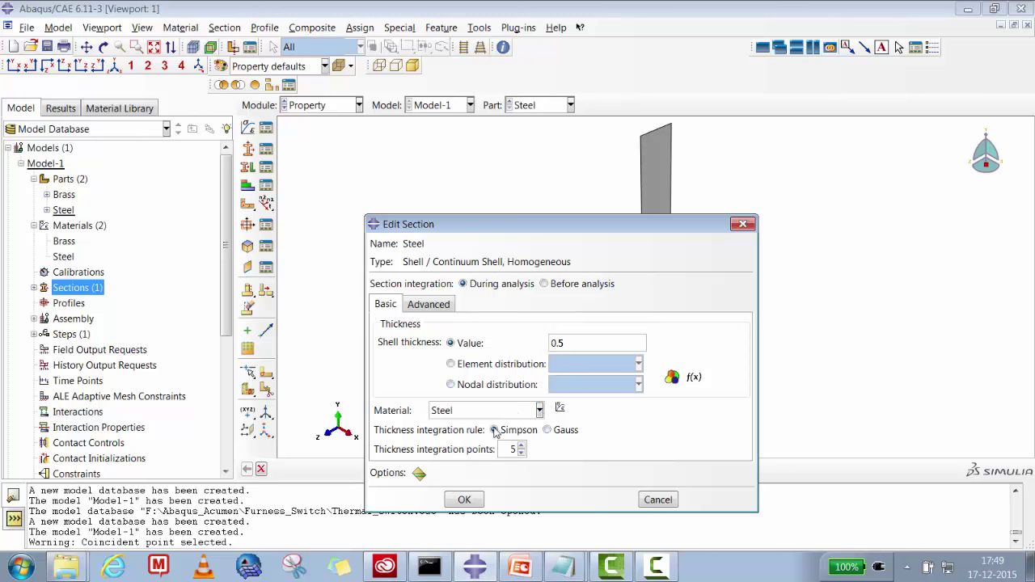
left_click(465, 501)
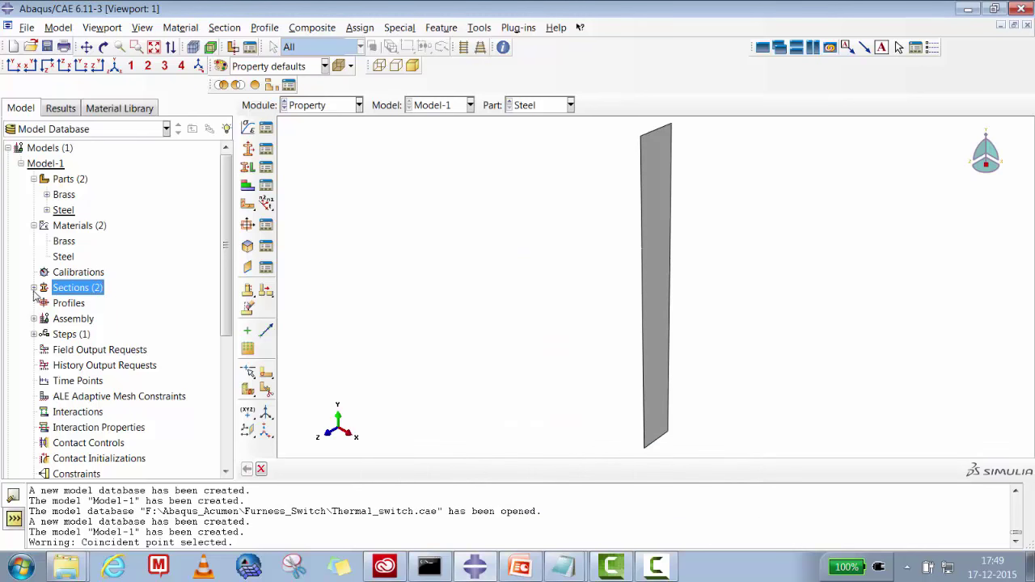
left_click(34, 289)
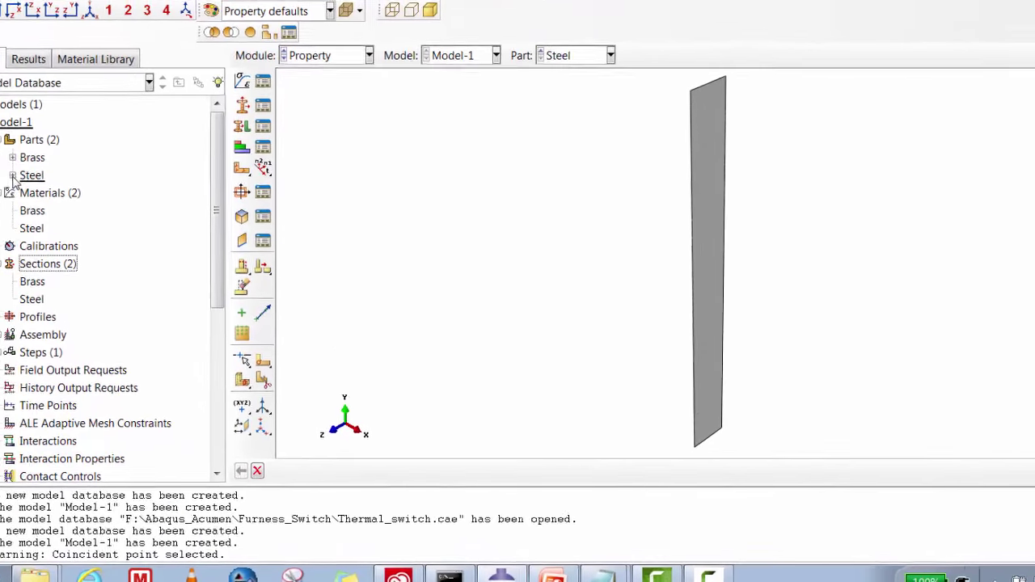
Assign the Steel shell section to the whole face of the Steel part.
left_click(46, 209)
left_click(68, 266)
right_click(71, 267)
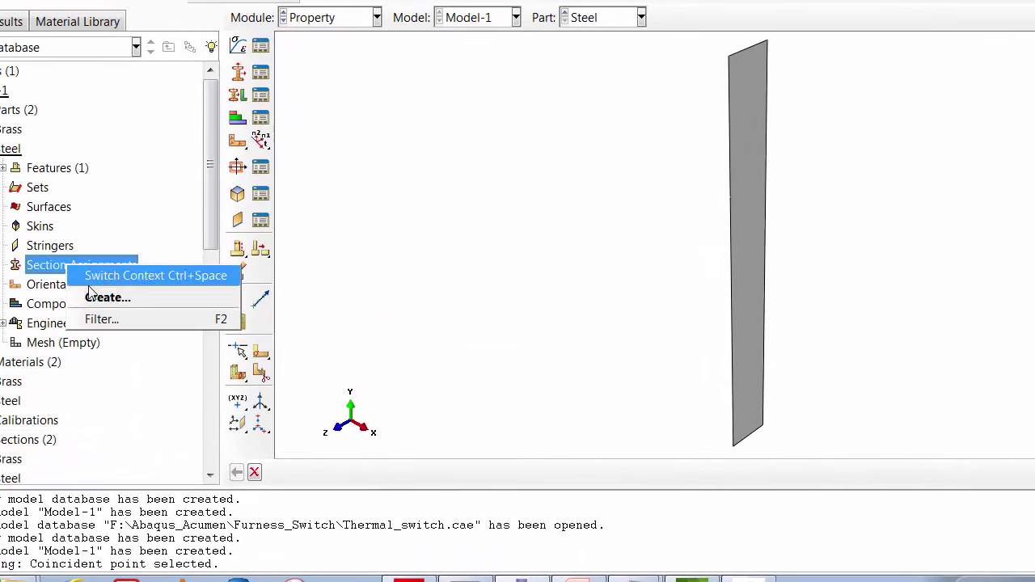
left_click(92, 298)
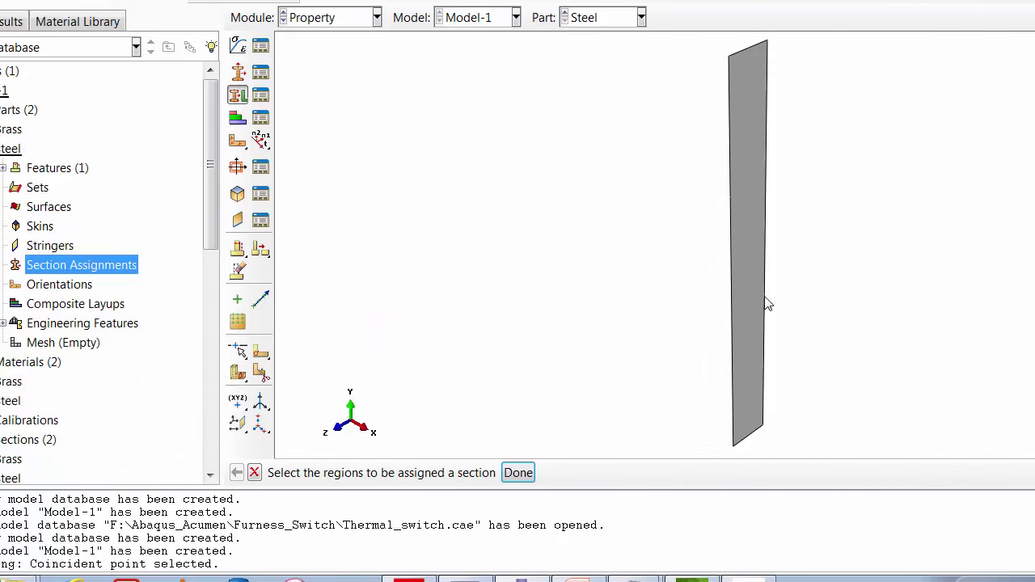
left_click(756, 323)
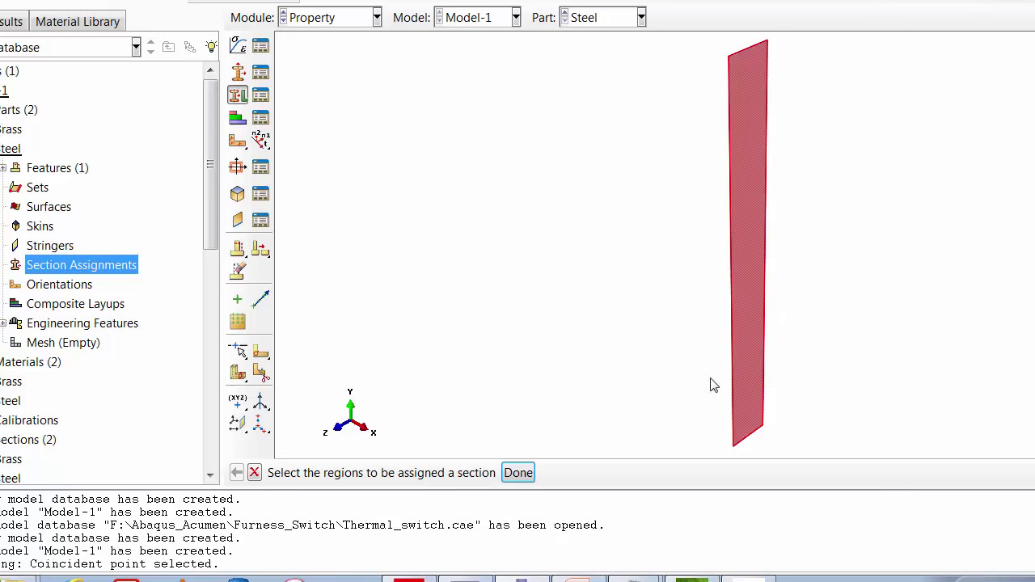
left_click(519, 474)
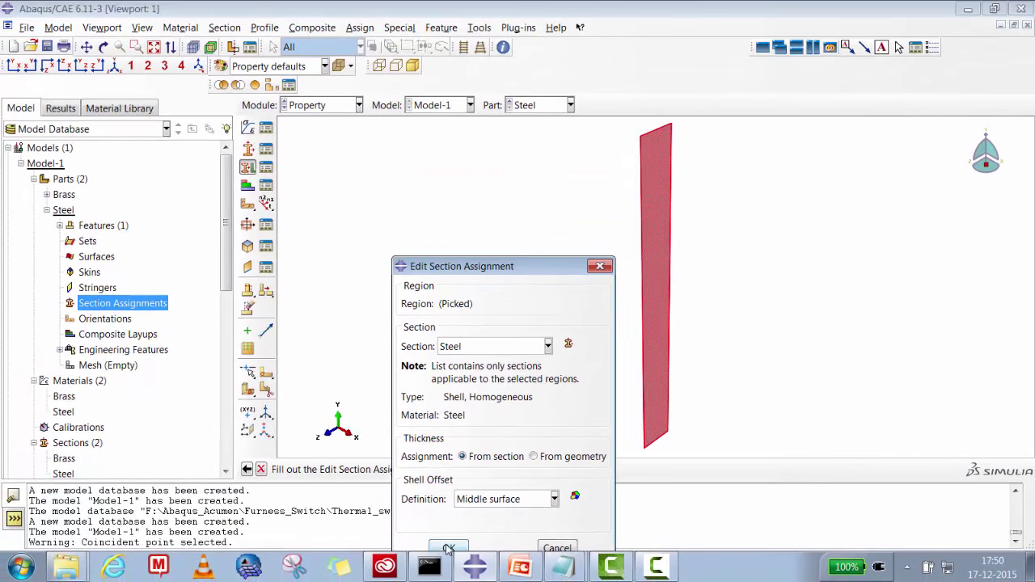
left_click(449, 549)
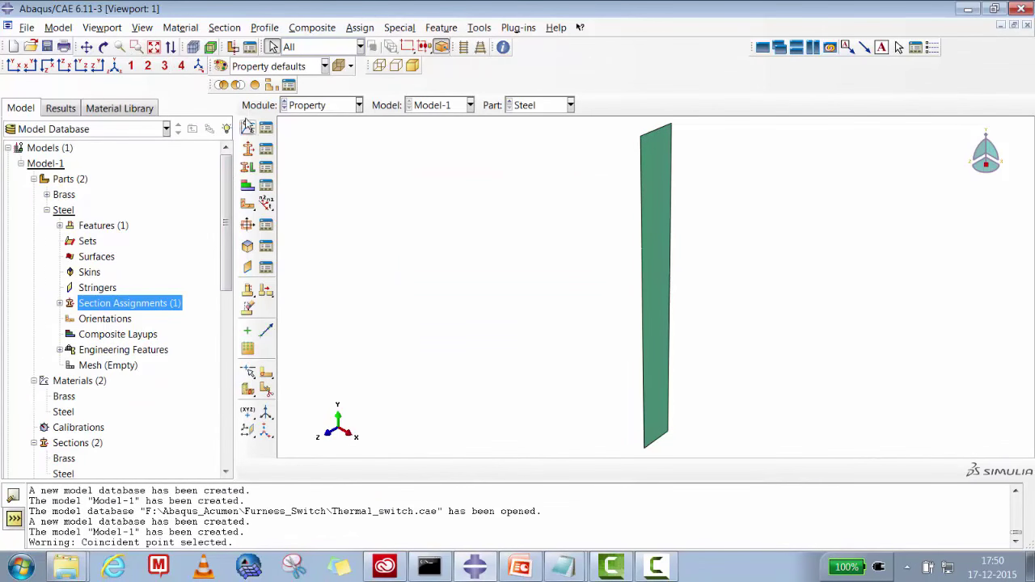
Inspect the Steel part in standard orthogonal views and review the modelling workflow checklist in Notepad.
left_click(97, 68)
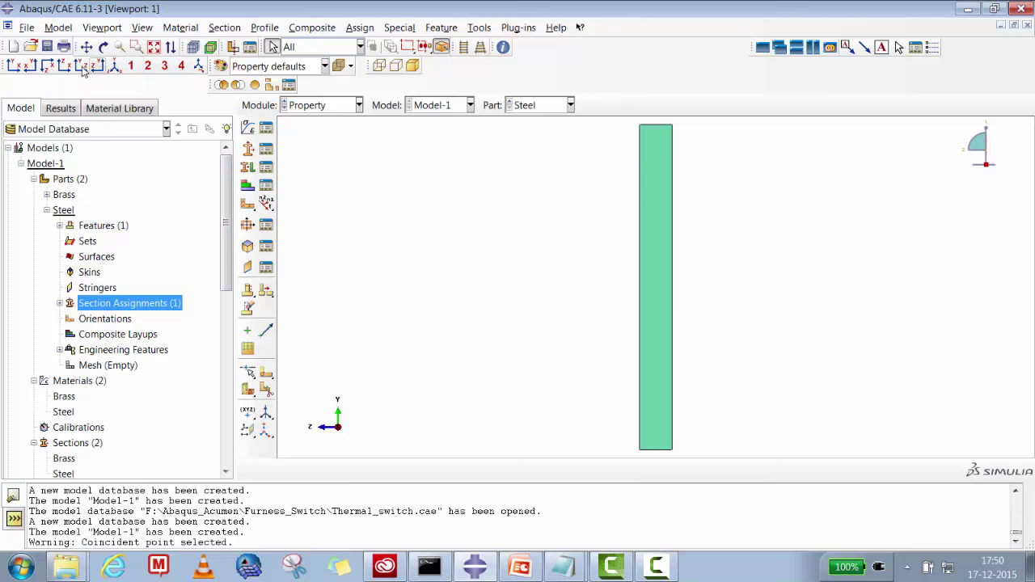
left_click(46, 67)
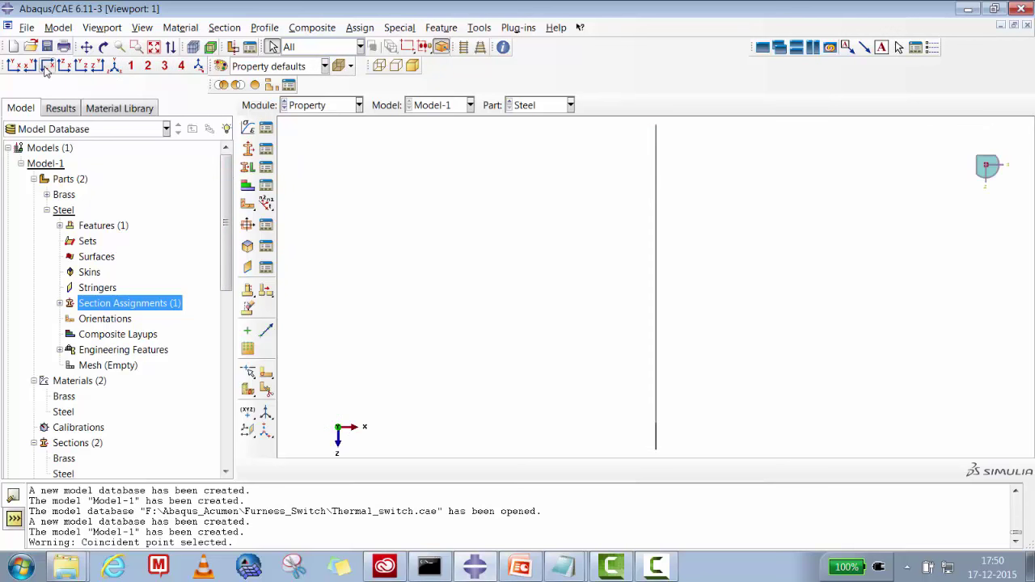
left_click(97, 68)
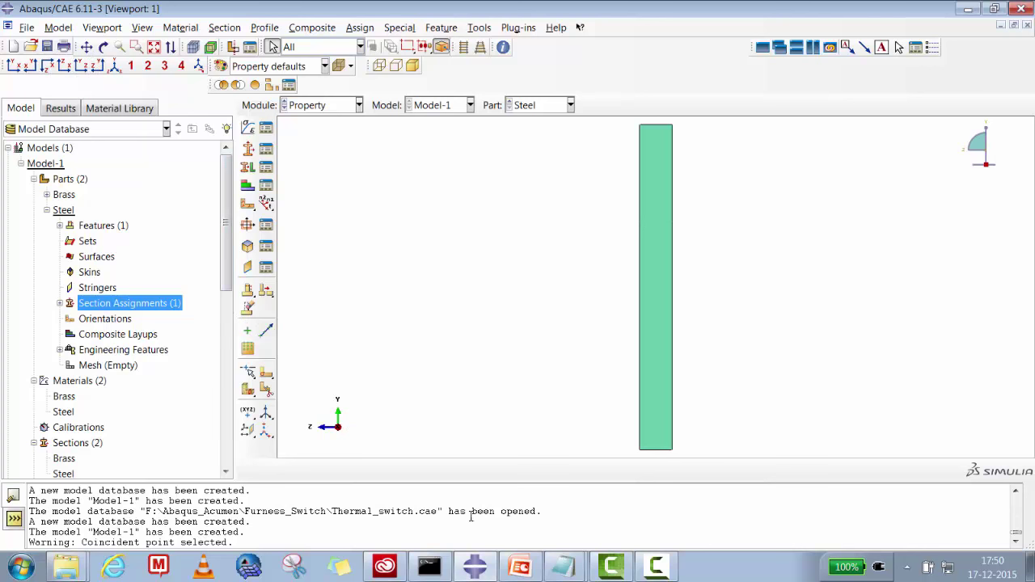
mouse_move(564, 567)
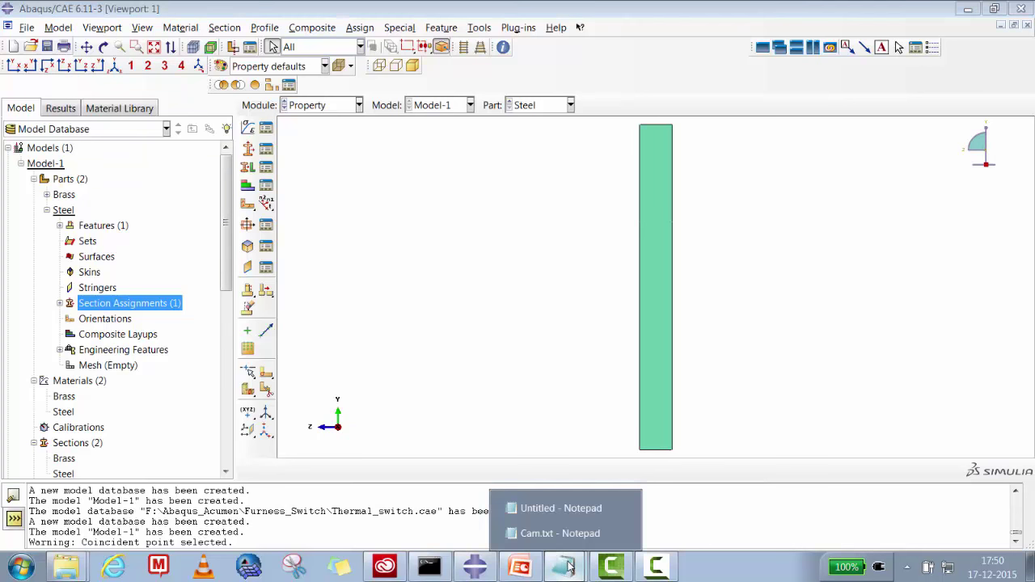
left_click(540, 502)
left_click_drag(331, 334, 381, 340)
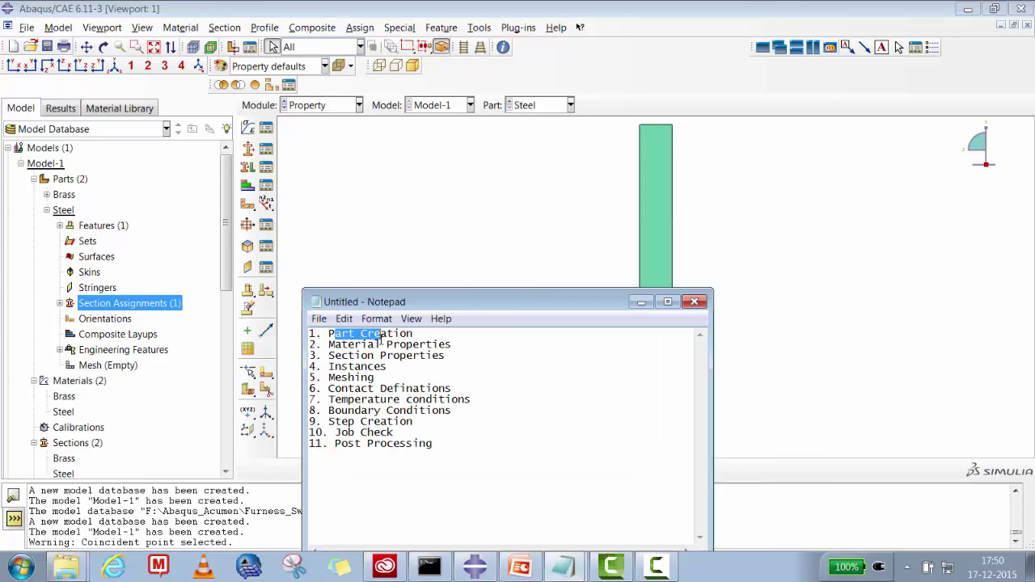
left_click(475, 284)
Create dependent instances of both the Brass and Steel parts in the assembly.
left_click(46, 210)
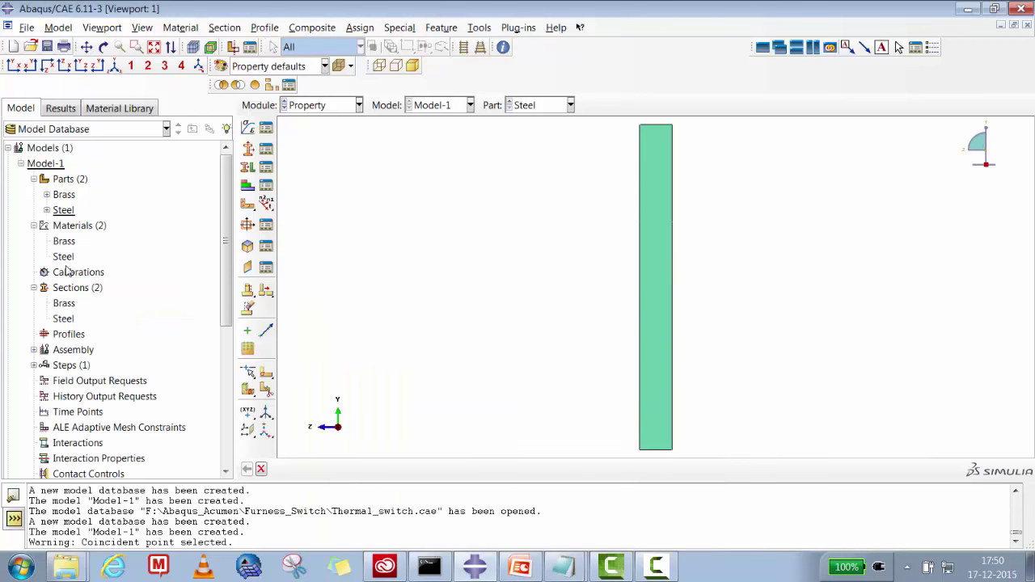
left_click(34, 227)
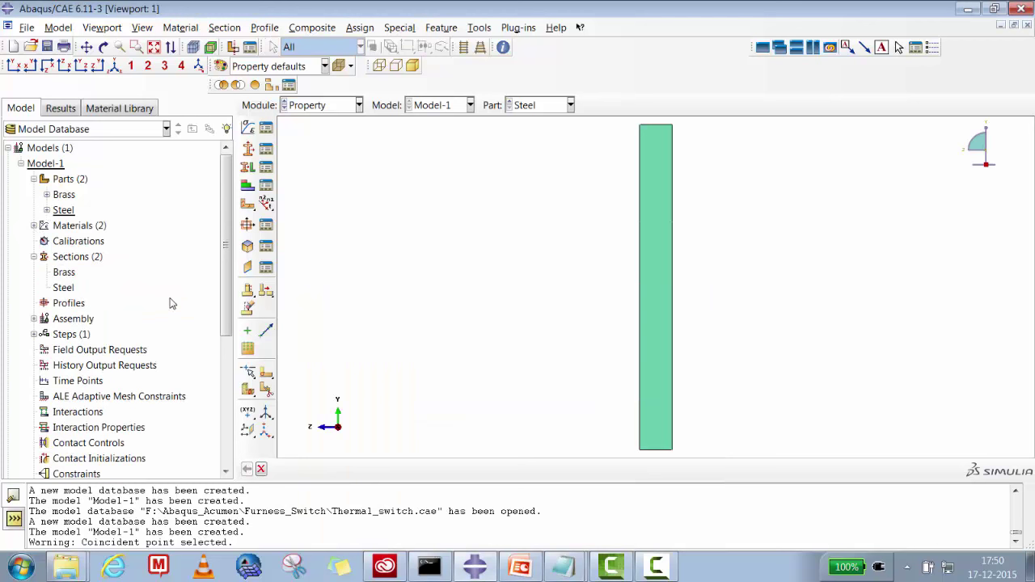
left_click(34, 318)
left_click(71, 337)
right_click(69, 338)
left_click(90, 363)
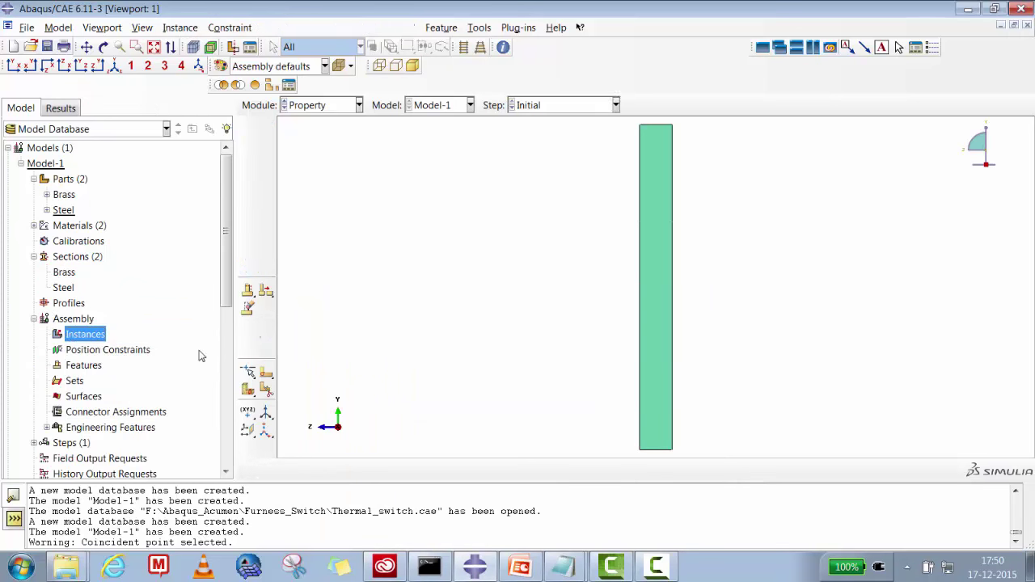
left_click_drag(491, 299, 491, 309)
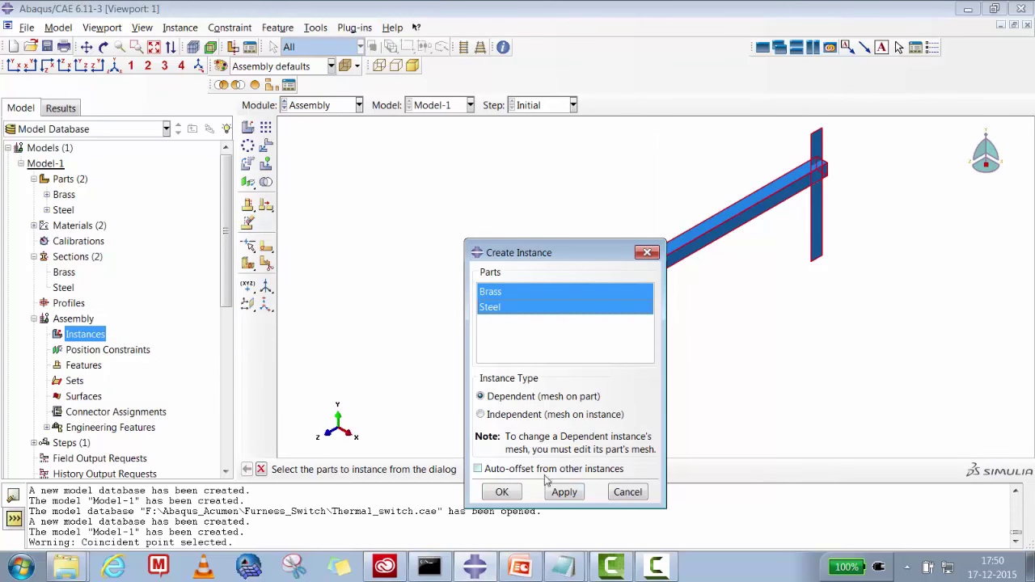
left_click(502, 493)
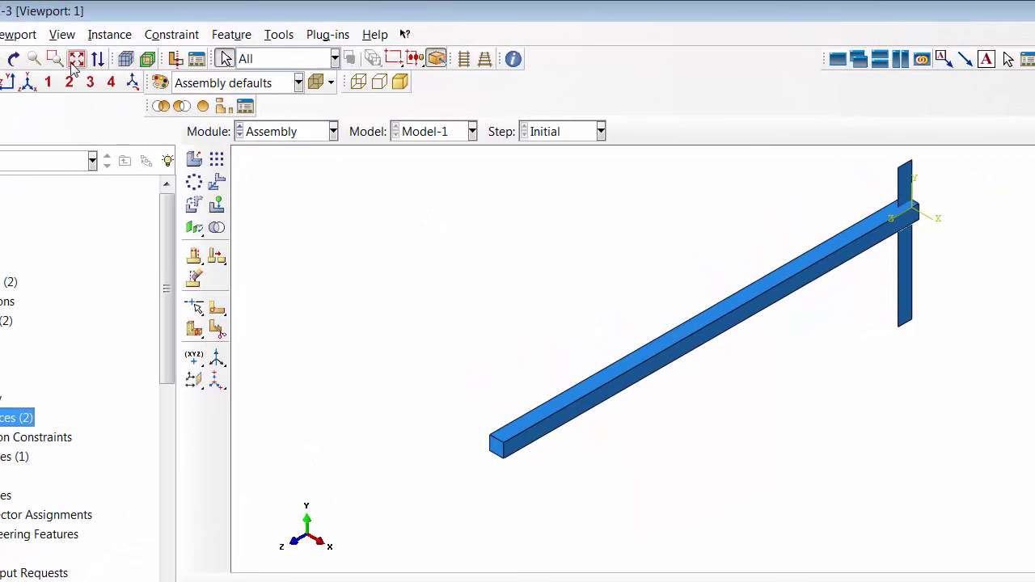
Rotate the Steel instance 90 degrees about its long vertical edge farther from the bar's end, with the axis running downward from the upper corner.
left_click(55, 58)
left_click_drag(878, 154, 950, 269)
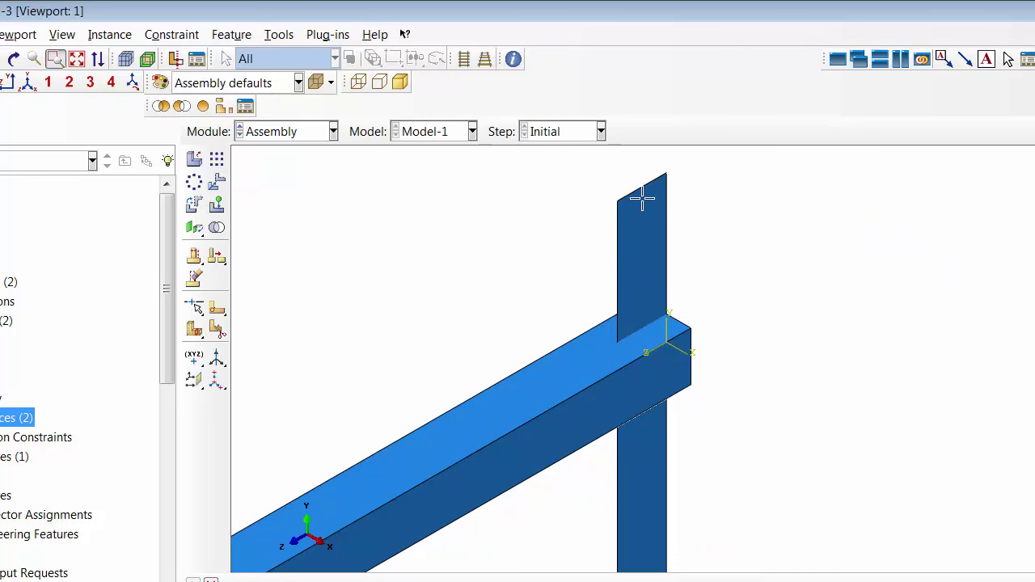
left_click(195, 204)
left_click(619, 243)
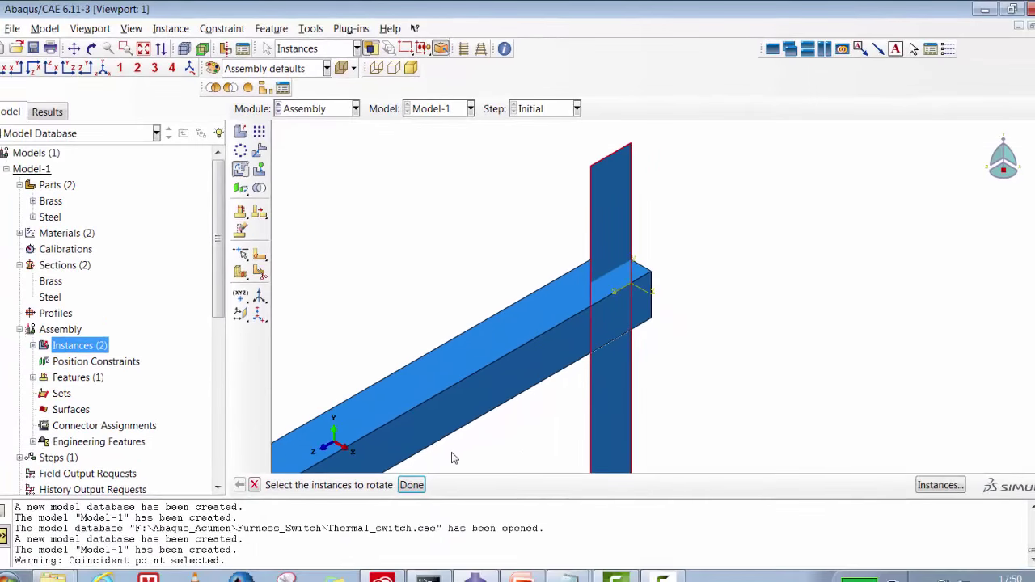
left_click(413, 469)
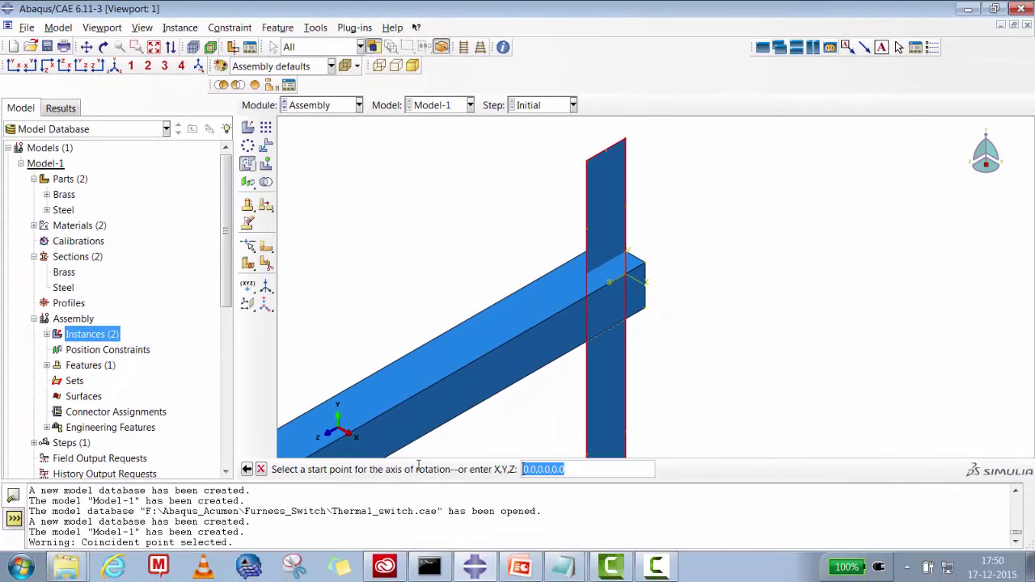
left_click(589, 162)
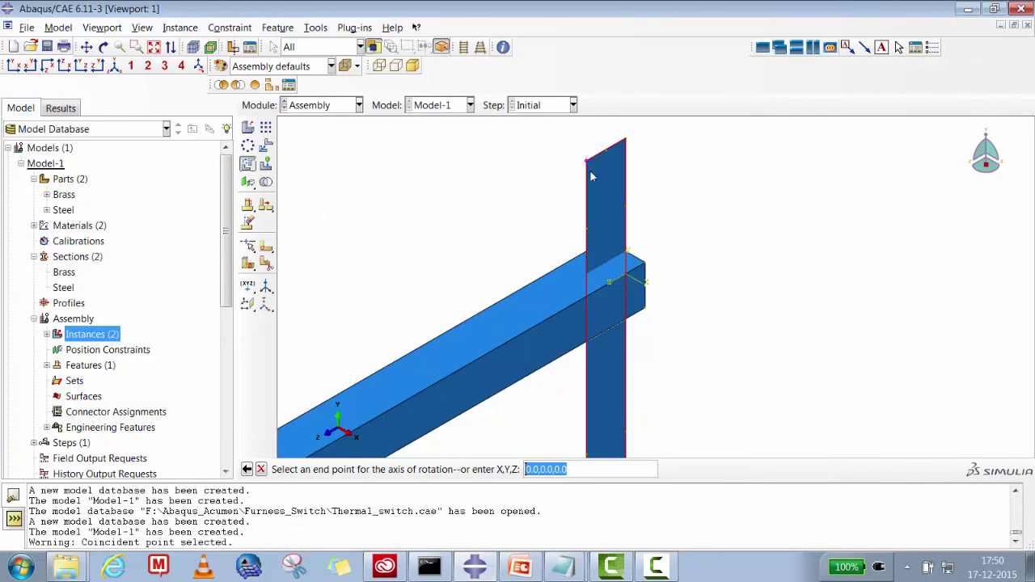
left_click(588, 235)
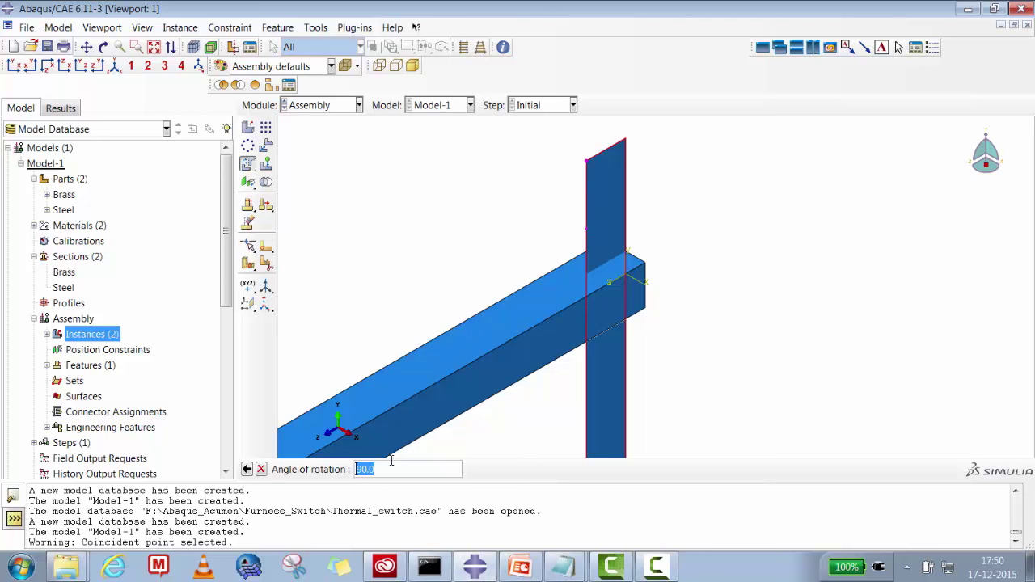
key("Return")
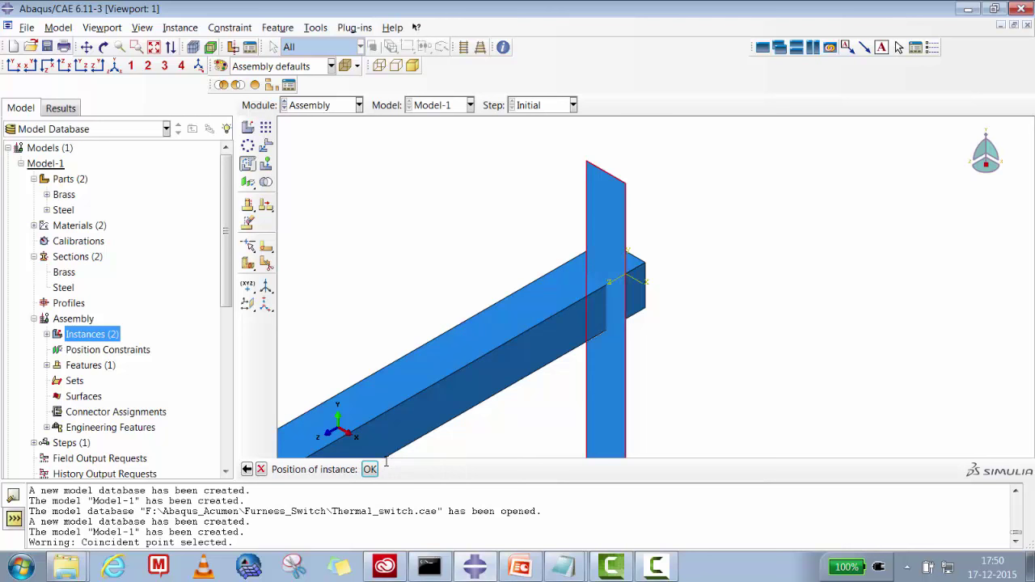
left_click(371, 470)
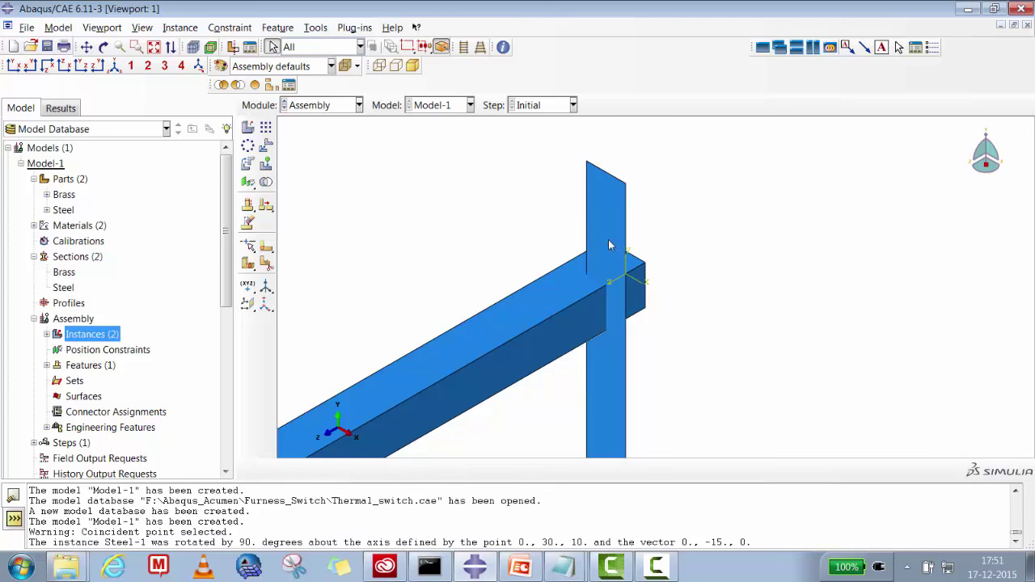
Translate the Steel instance so its upper front corner meets the upper corner of the Brass bar's end face at the origin.
left_click(265, 147)
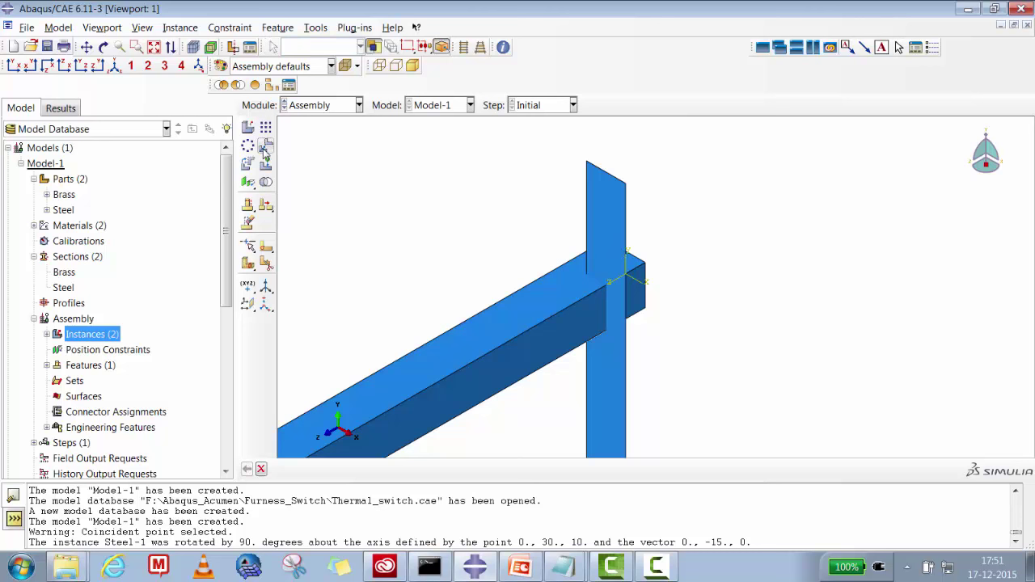
left_click(622, 225)
left_click(434, 474)
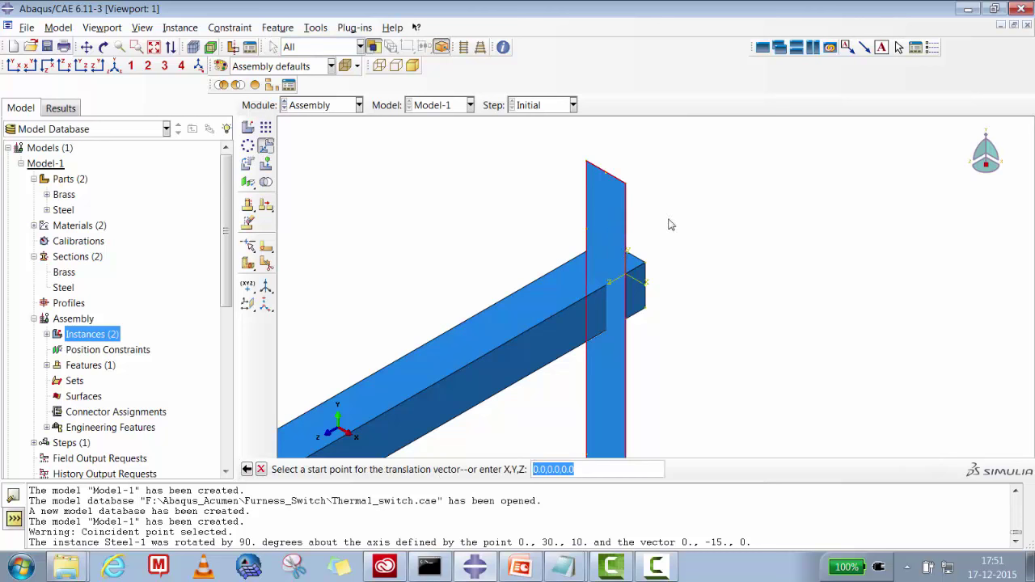
left_click(626, 185)
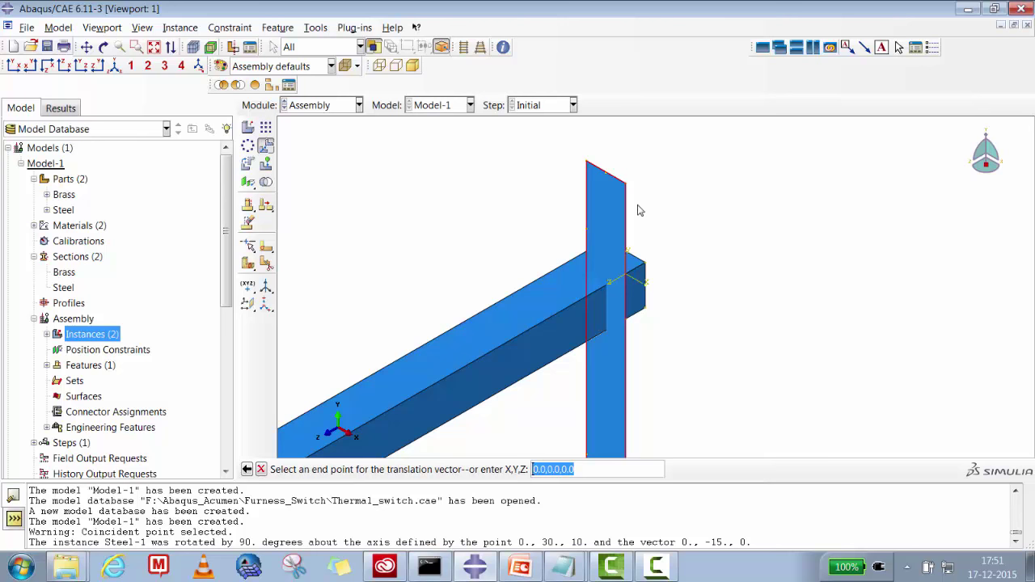
left_click(647, 267)
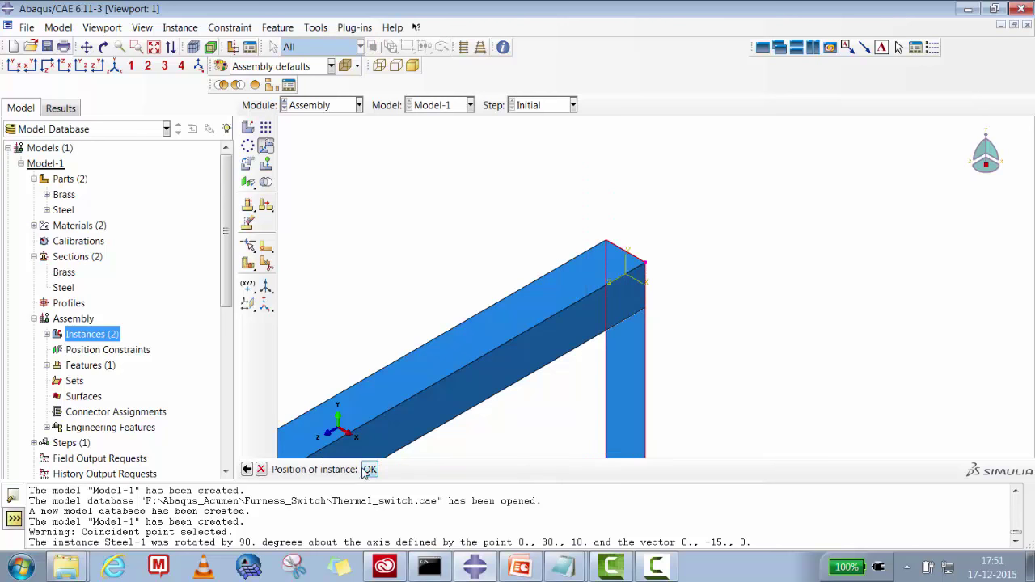
left_click(369, 469)
Translate the Steel instance away from the Brass bar's end face by the vector from 0.0,0.0,0.0 to 0,0,-0.1.
left_click(153, 49)
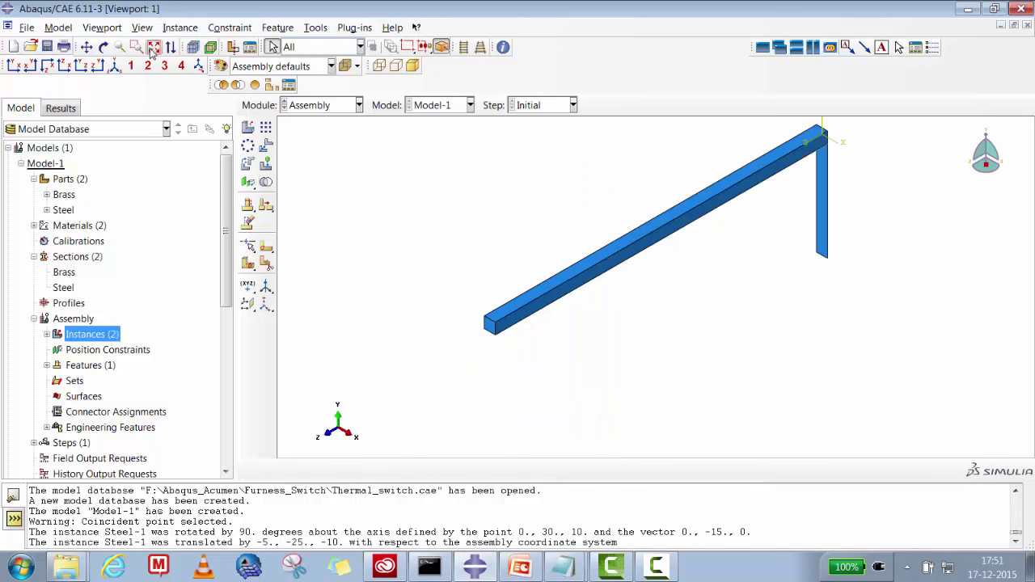
left_click(104, 47)
left_click_drag(815, 205, 518, 262)
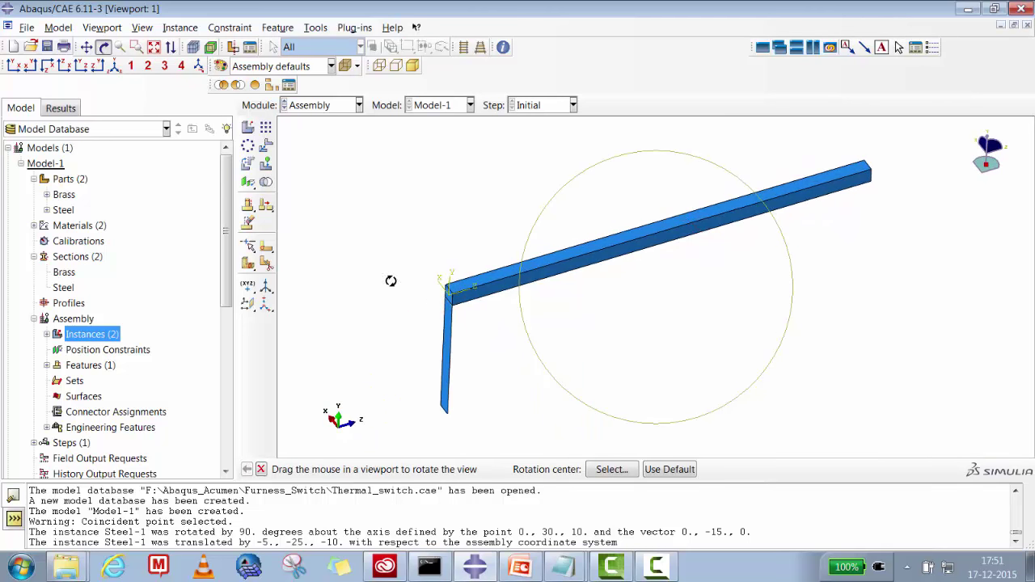
left_click(265, 147)
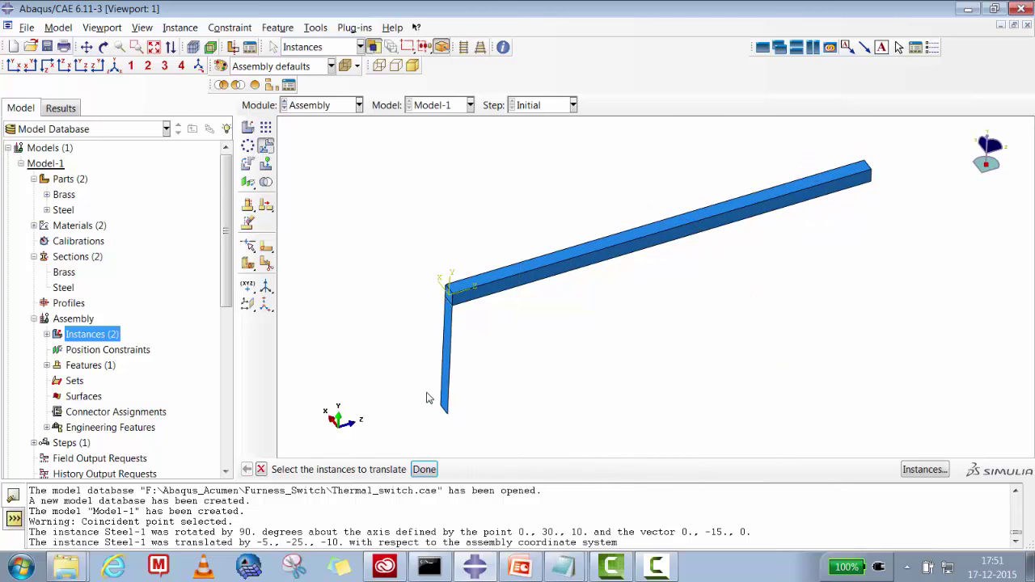
left_click(444, 393)
left_click(424, 469)
left_click(599, 474)
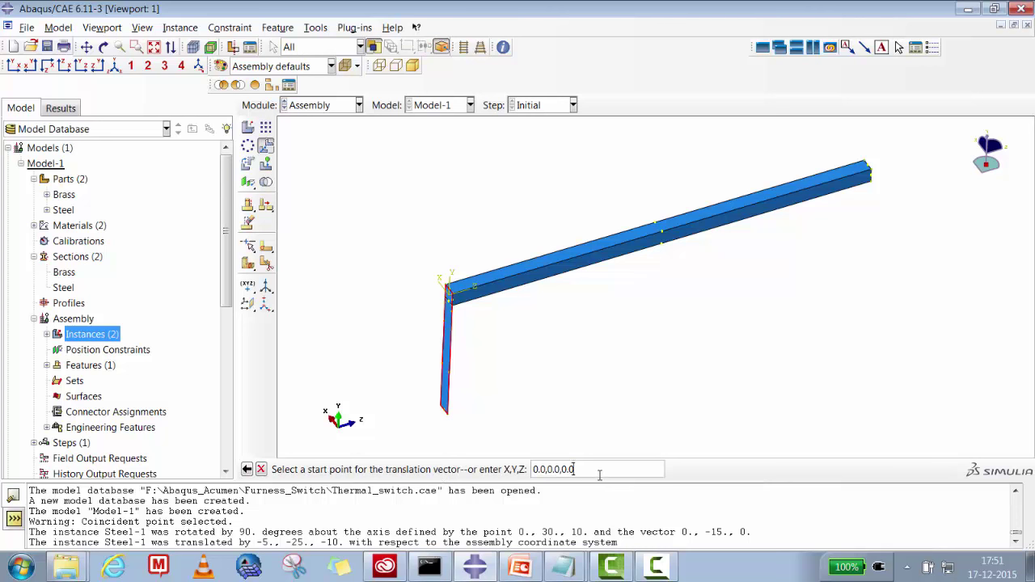
key("Return")
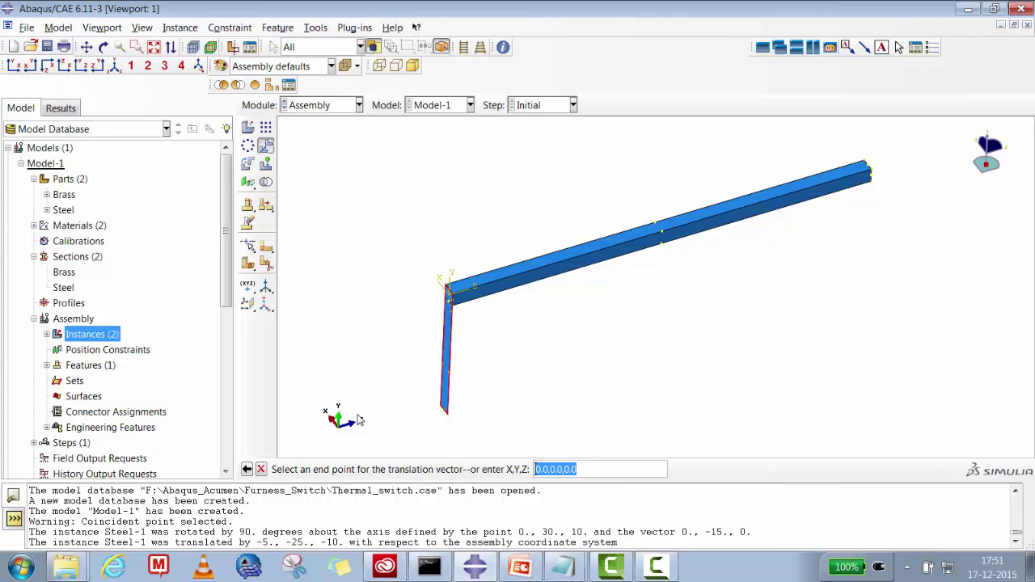
type("0")
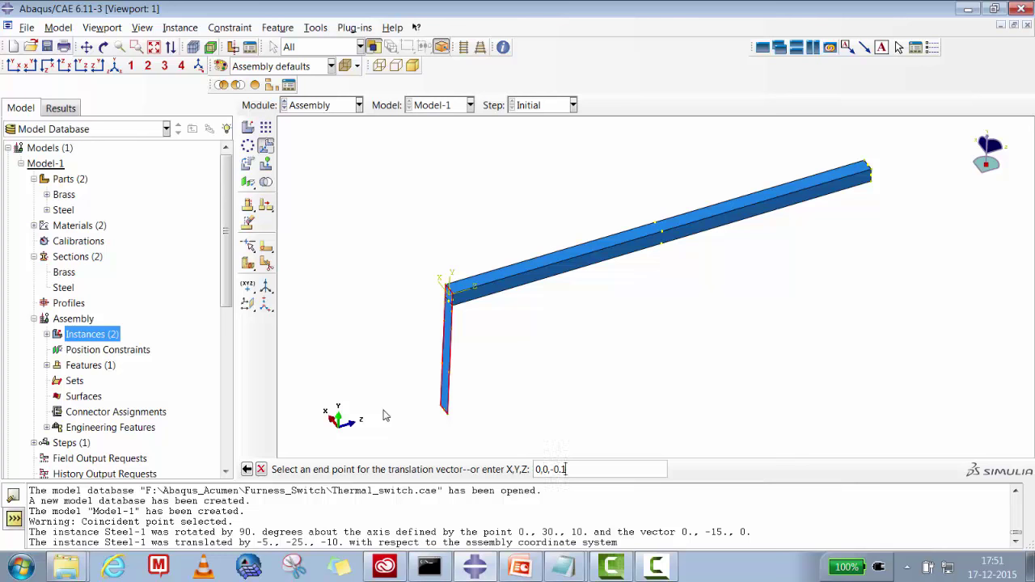
type(",0,-0.1")
key("Return")
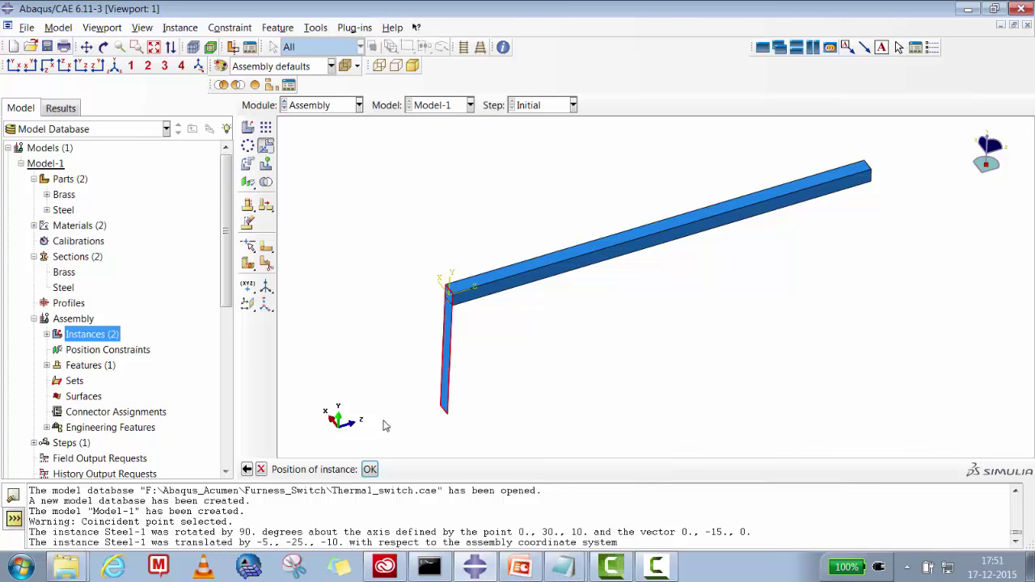
left_click(369, 470)
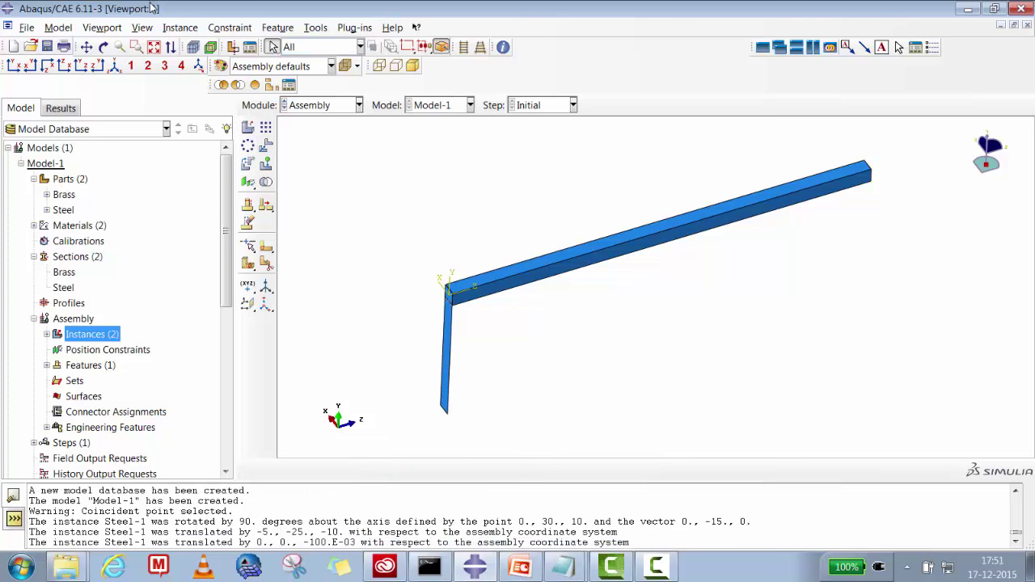
Examine the gap between the Steel strip and Brass bar in orthogonal views, and review the workflow checklist in Notepad.
left_click(64, 67)
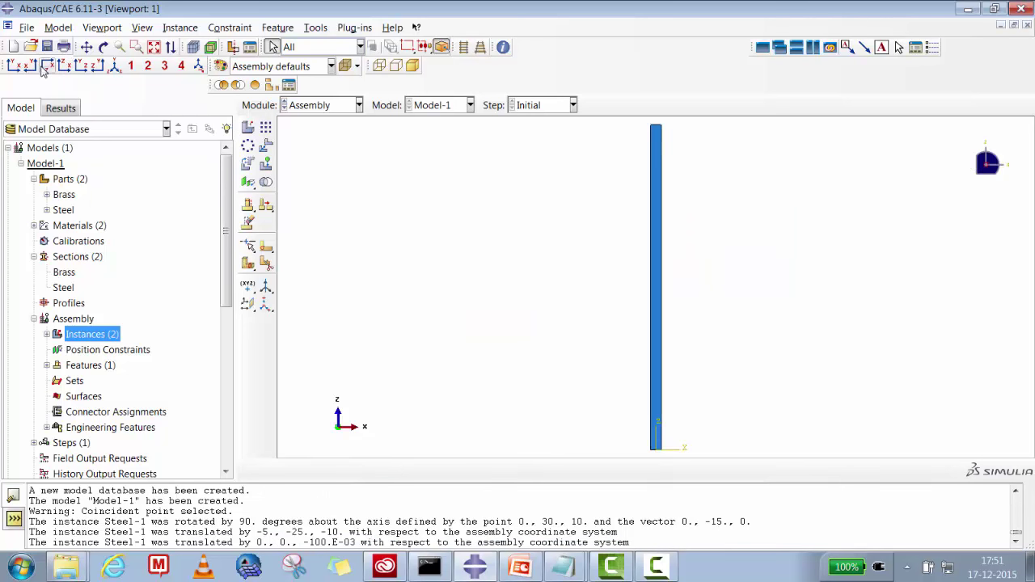
left_click(98, 67)
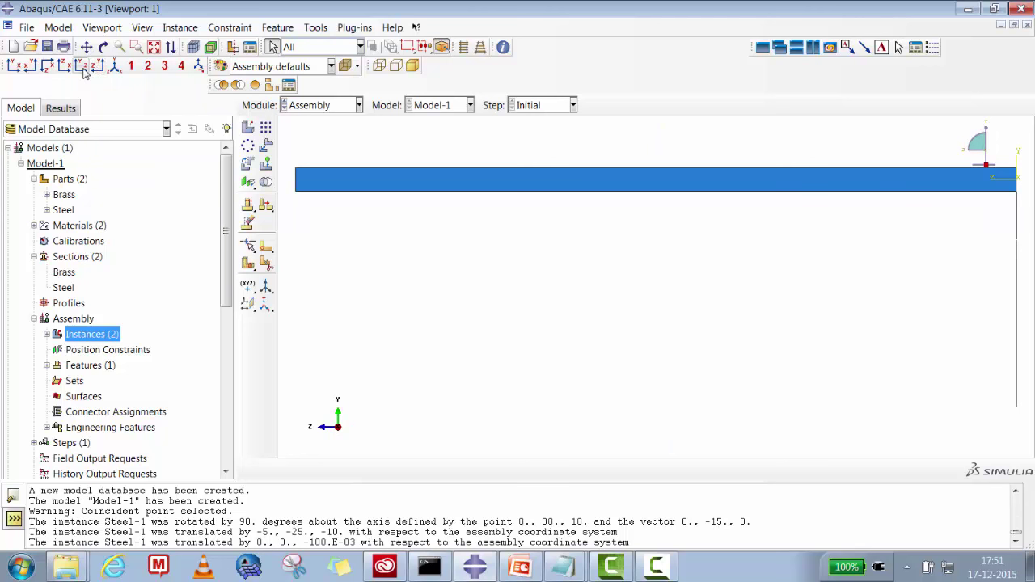
left_click(83, 68)
left_click(137, 47)
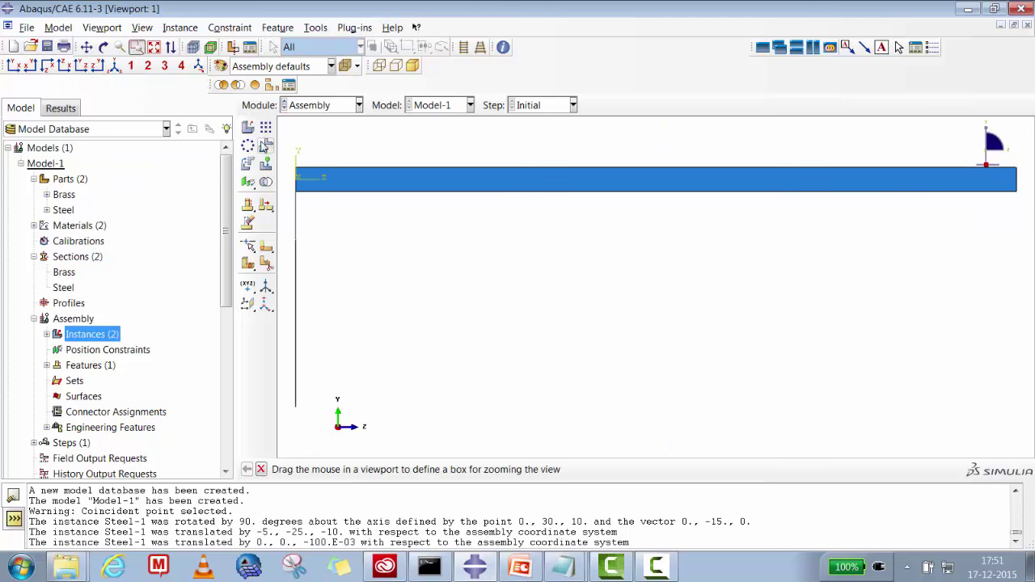
left_click_drag(283, 154, 340, 219)
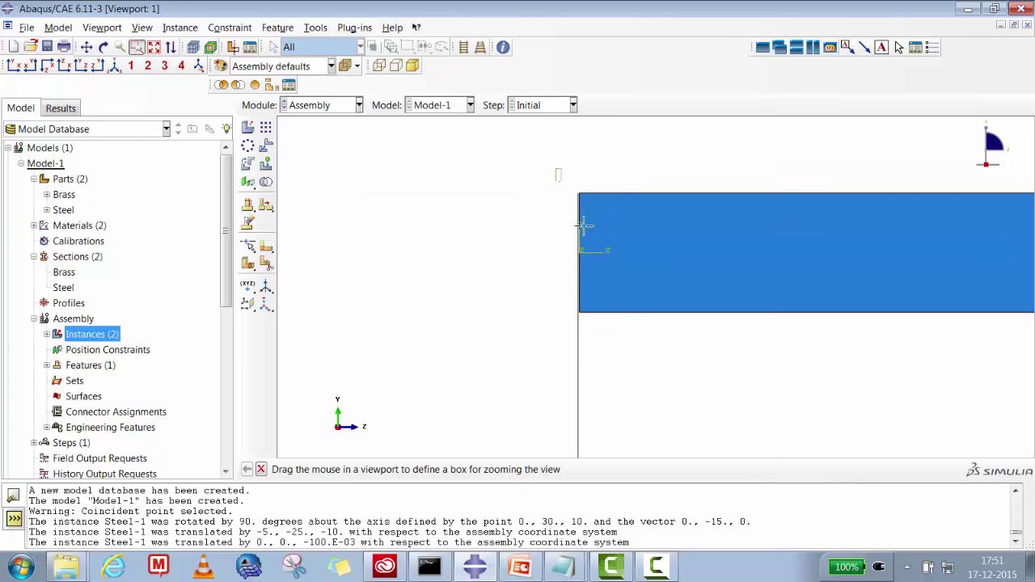
left_click_drag(584, 227, 644, 356)
left_click_drag(566, 152, 655, 364)
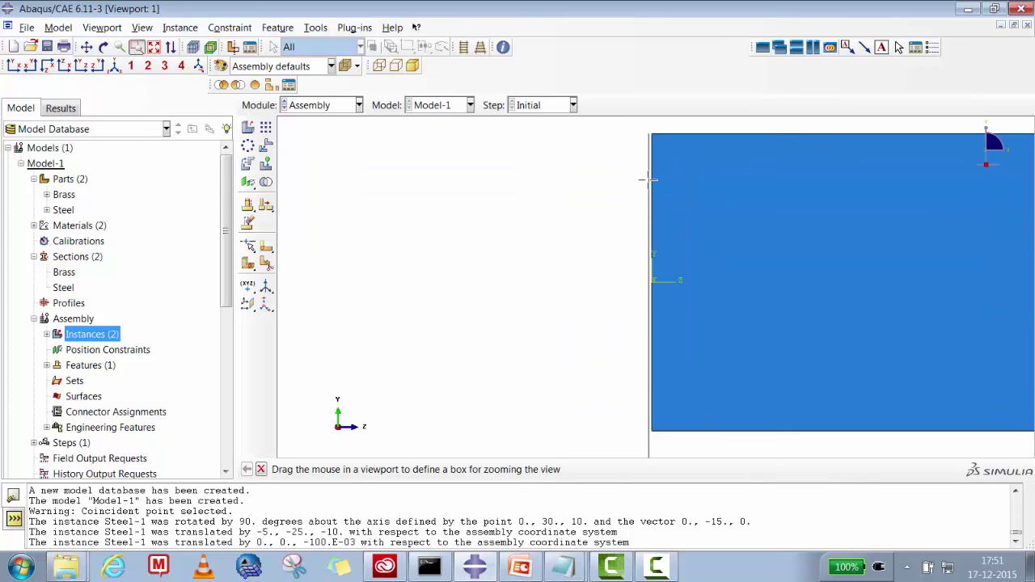
left_click(154, 46)
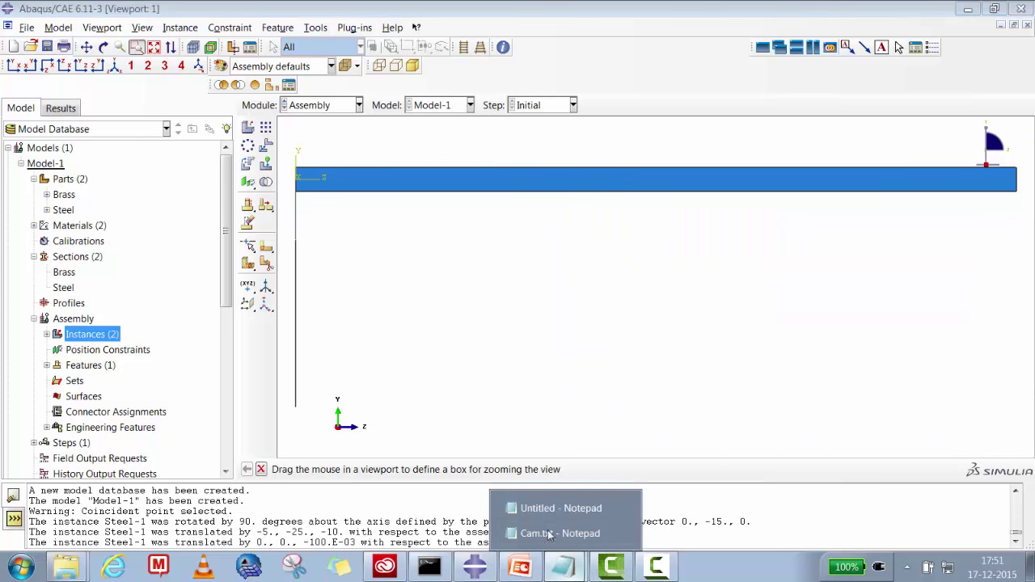
key("alt+Tab")
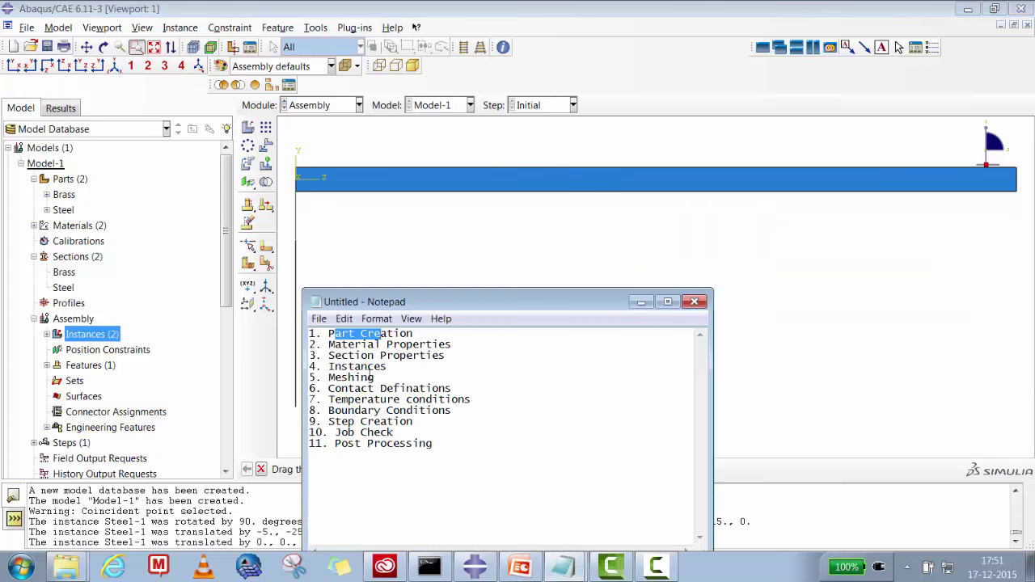
key("alt+Tab")
Create a Static, General analysis step named Thermo_Mechanical after the Initial step.
left_click_drag(223, 259, 217, 324)
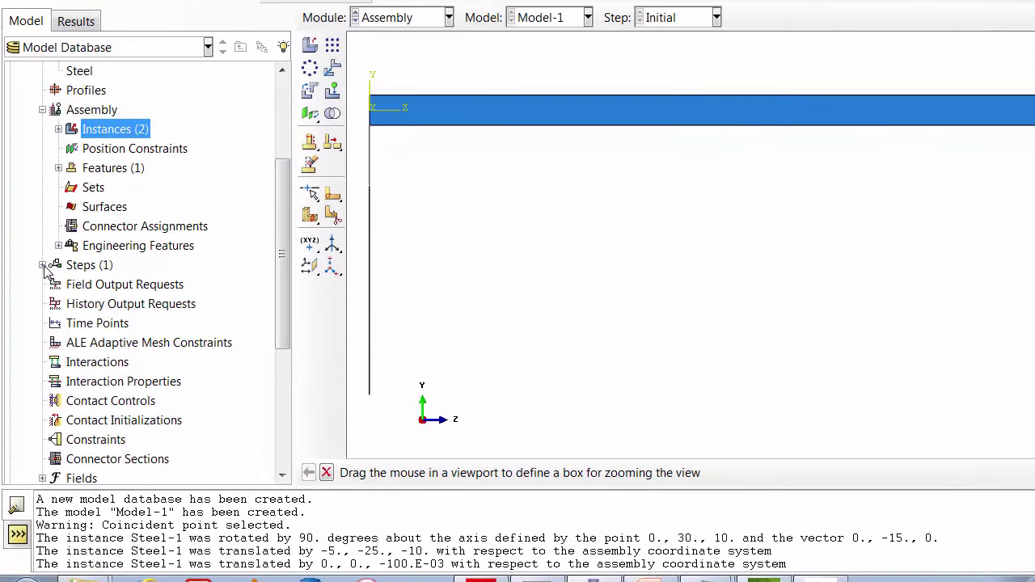
left_click(43, 266)
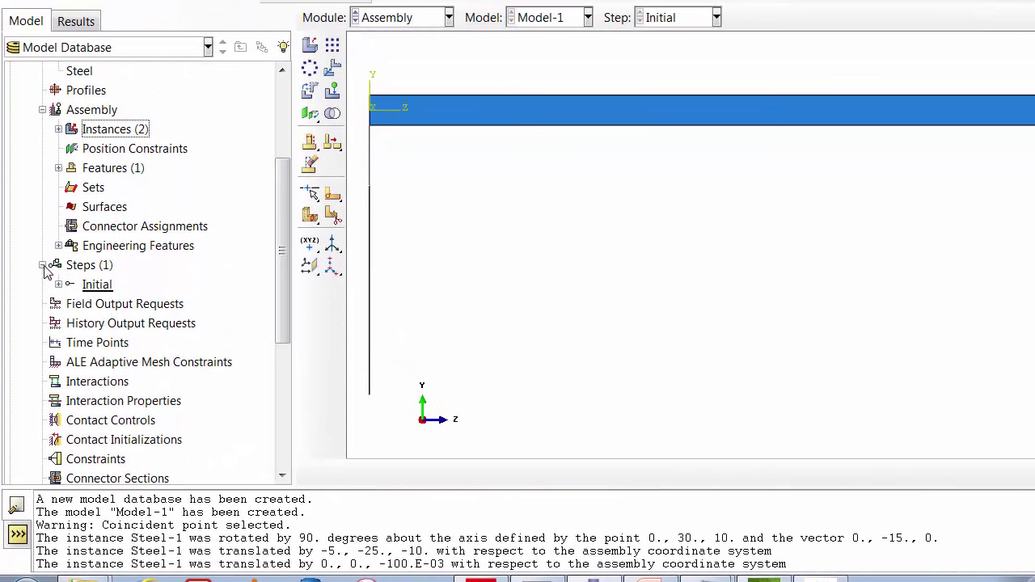
left_click(91, 269)
right_click(91, 269)
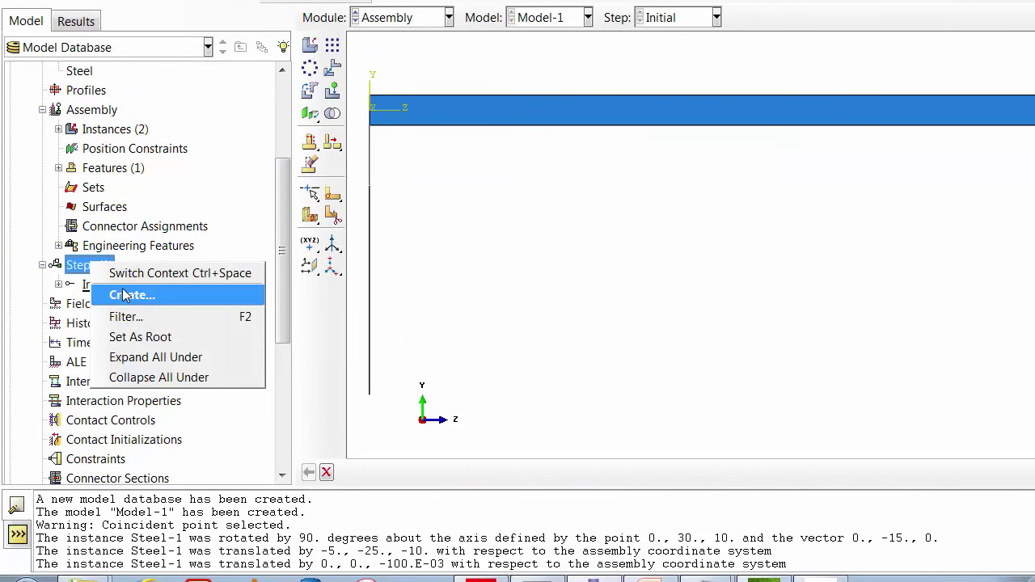
left_click(129, 296)
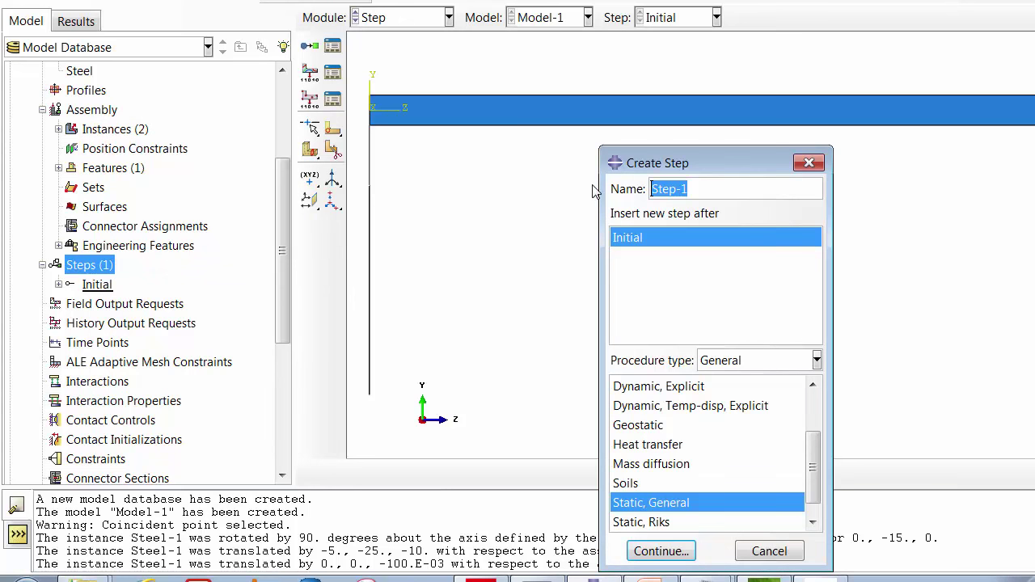
type("Thermo_Mechanical")
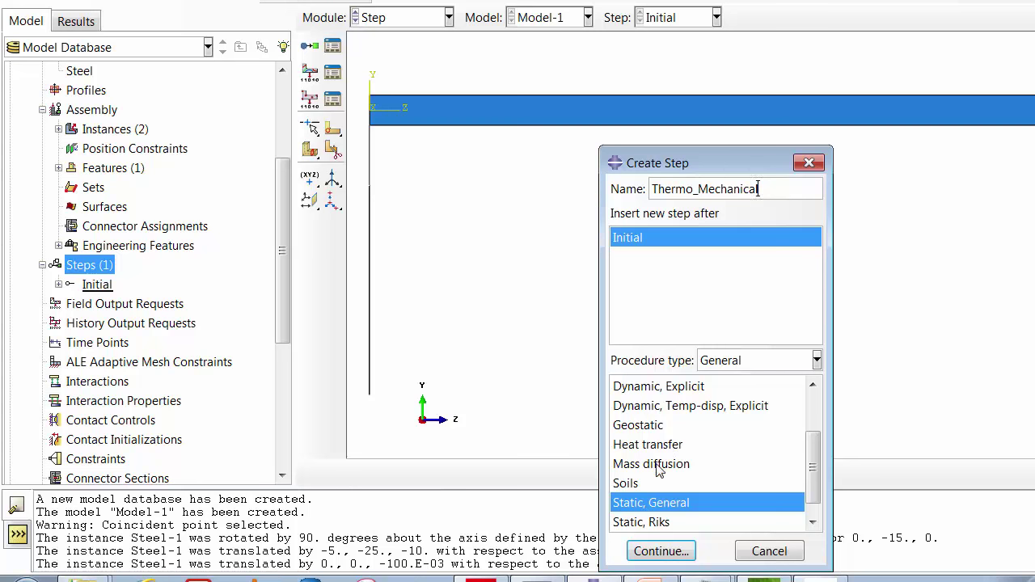
left_click(662, 550)
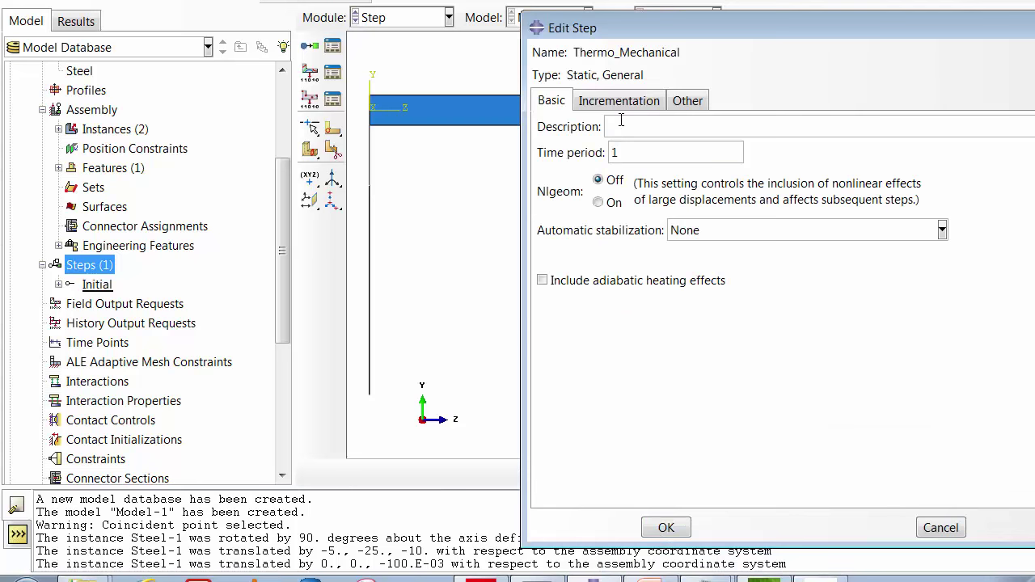
Turn on Nlgeom for the Thermo_Mechanical step and set its initial increment size to 0.01.
left_click(612, 204)
left_click(610, 103)
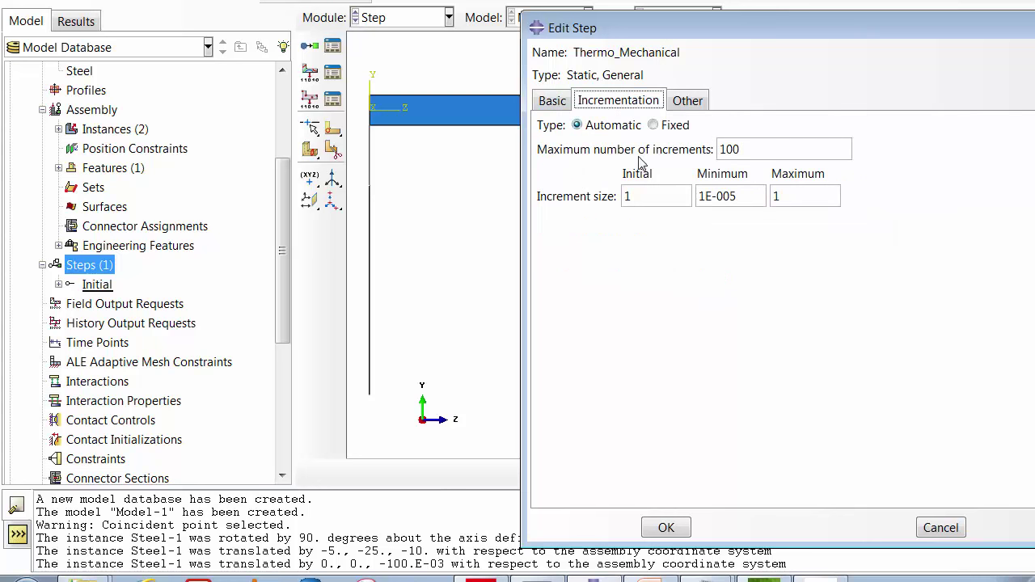
double_click(644, 200)
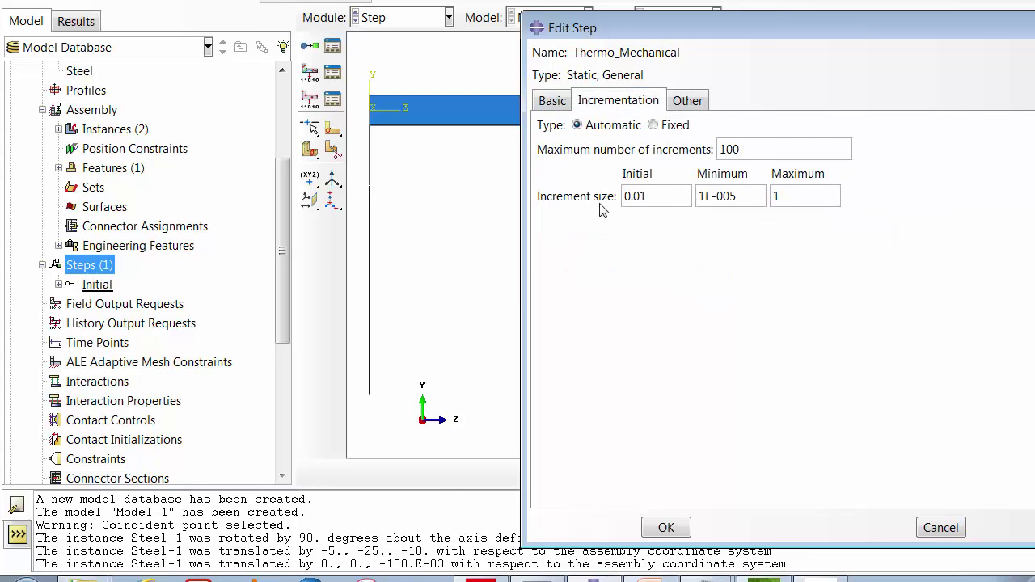
left_click(665, 528)
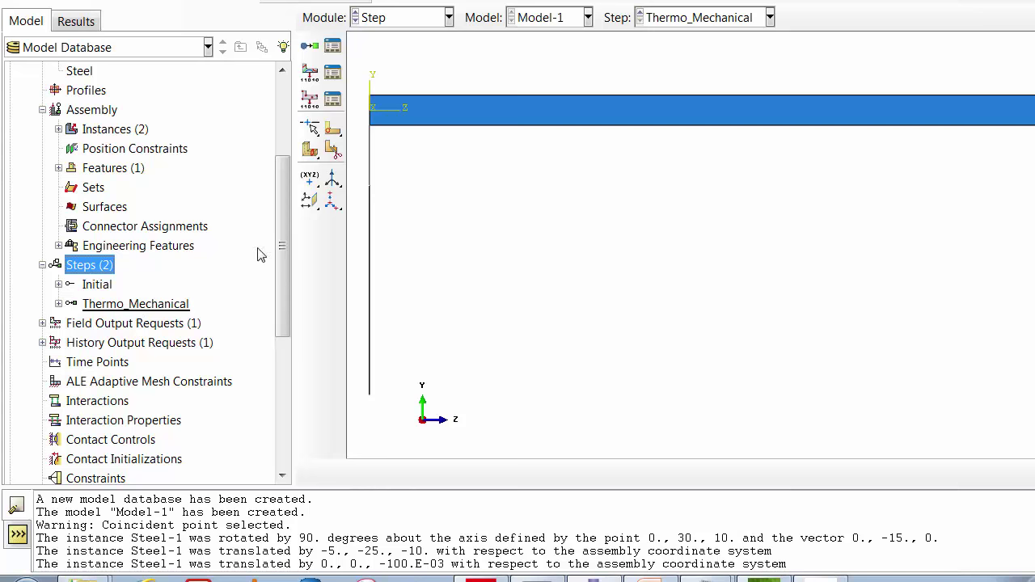
Switch to the Mesh module and try to seed the part instances at assembly level.
left_click(401, 17)
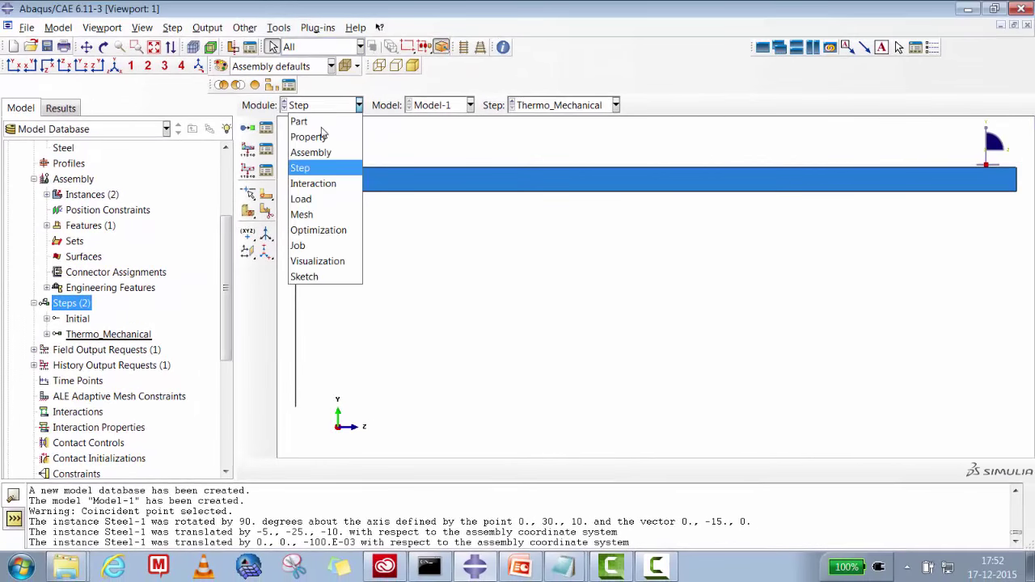
left_click(306, 216)
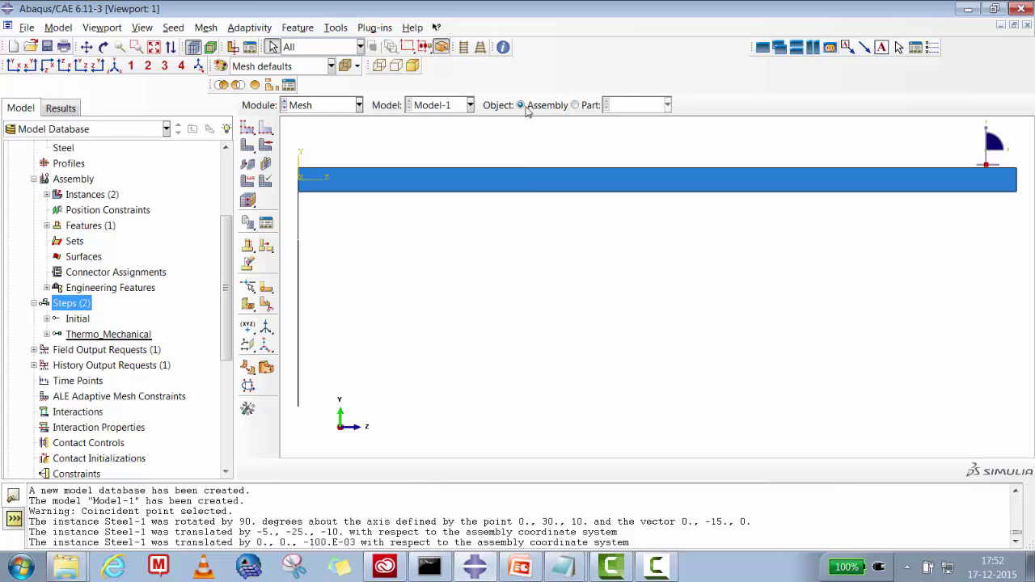
left_click(576, 106)
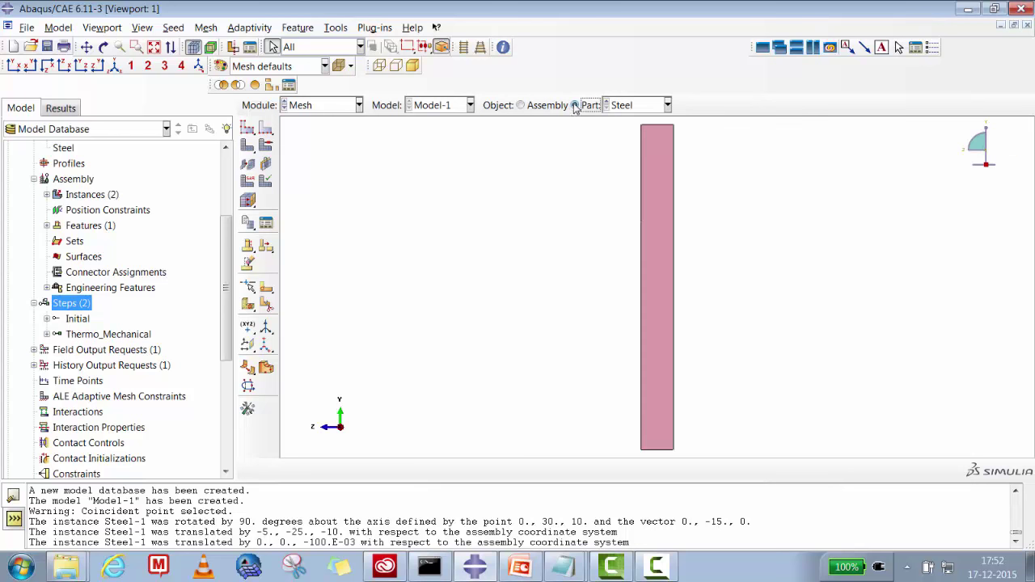
left_click(539, 106)
left_click(247, 131)
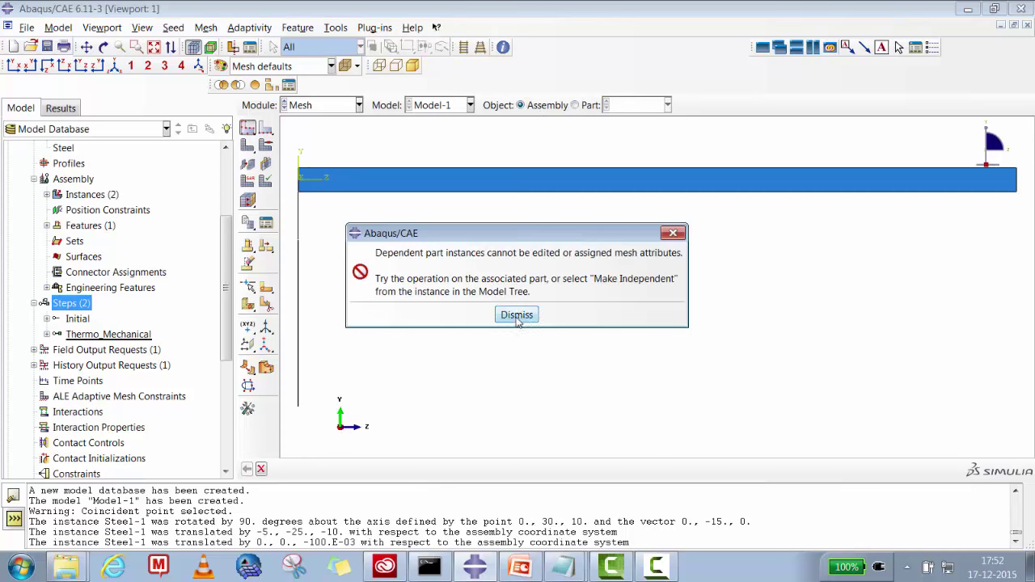
left_click(517, 315)
Seed the Brass part with an approximate global size of 2.5 and generate its mesh.
left_click(575, 105)
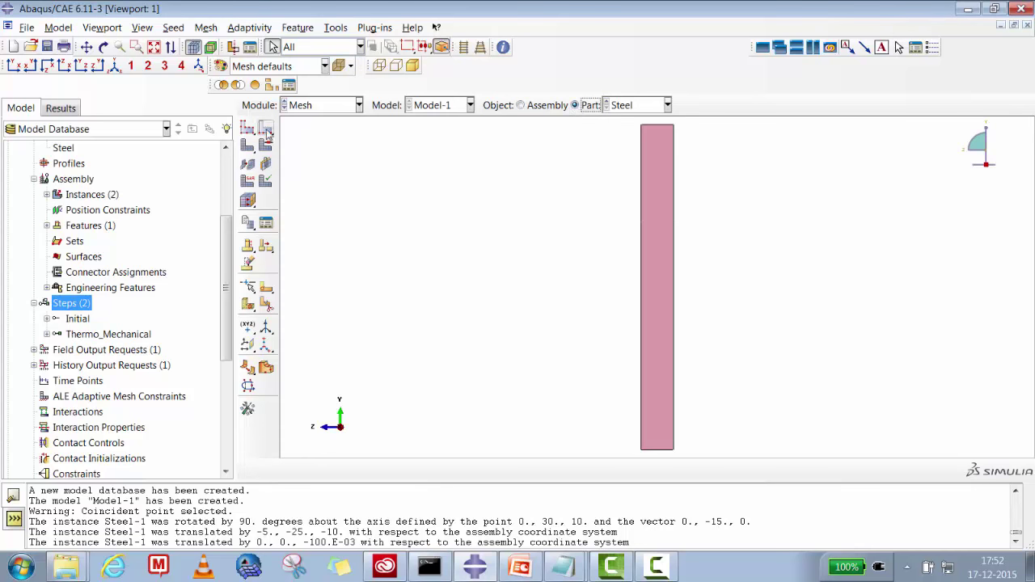
left_click(622, 76)
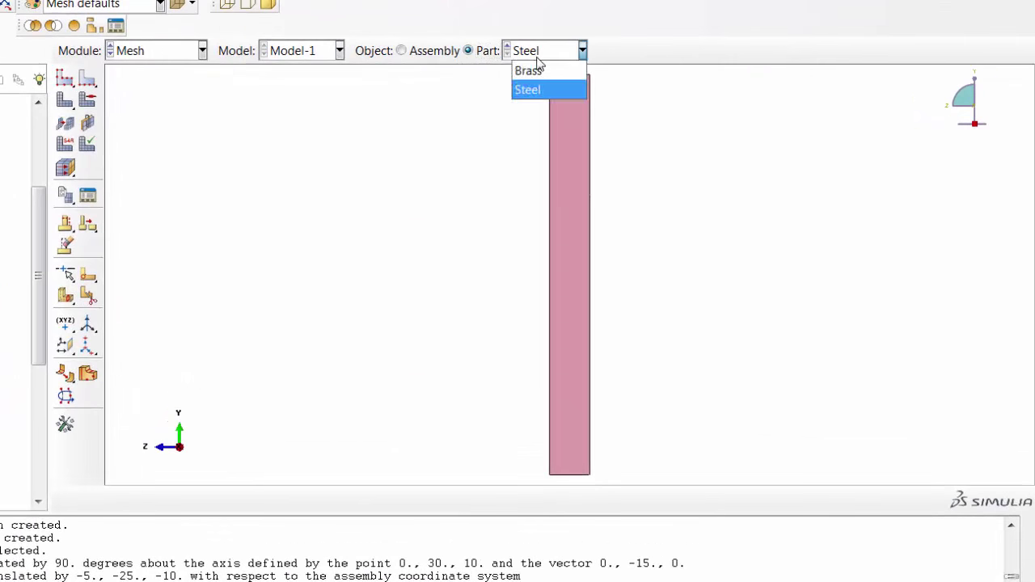
left_click(573, 96)
left_click(65, 78)
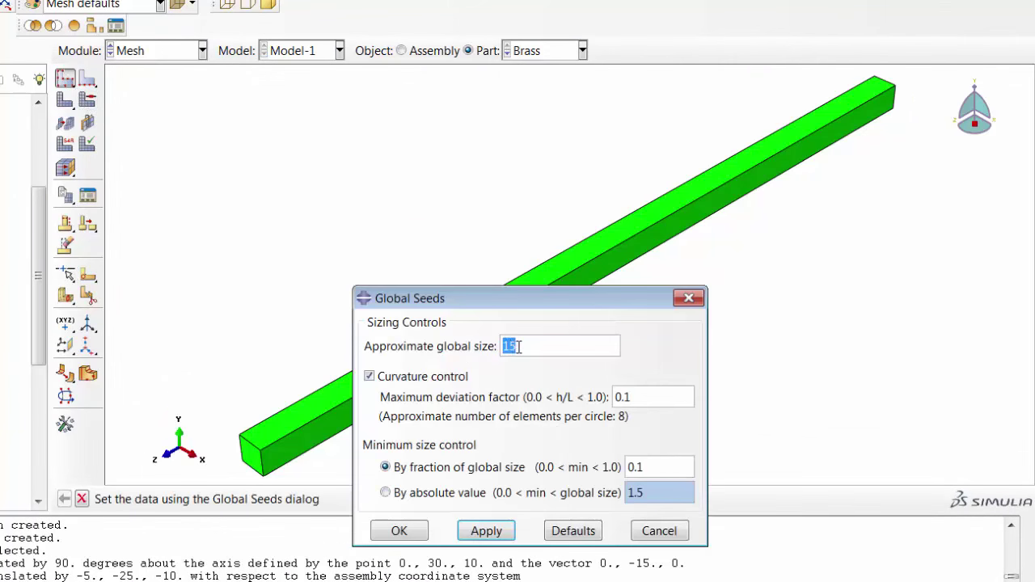
type("2")
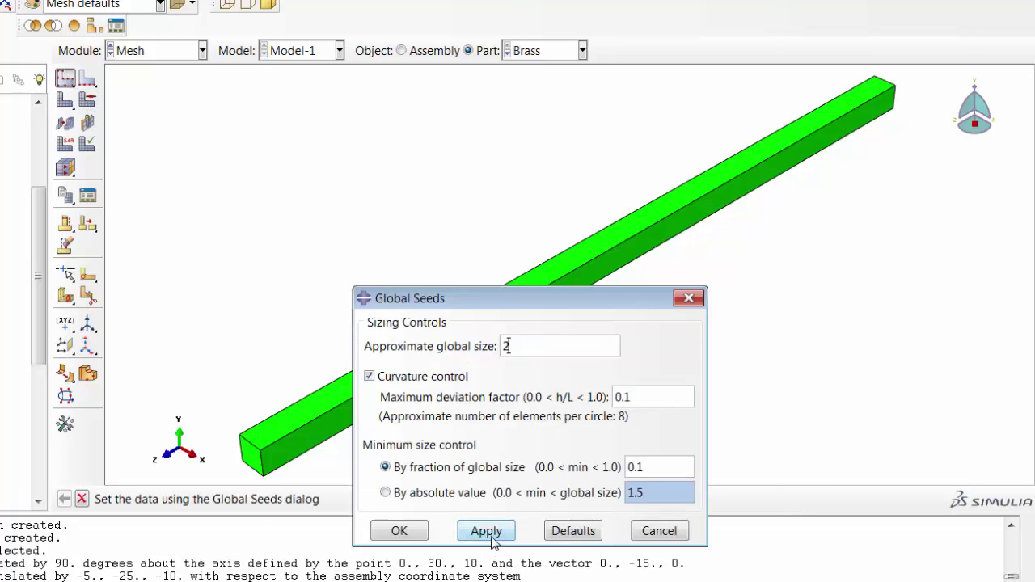
left_click(490, 534)
left_click_drag(521, 348, 483, 348)
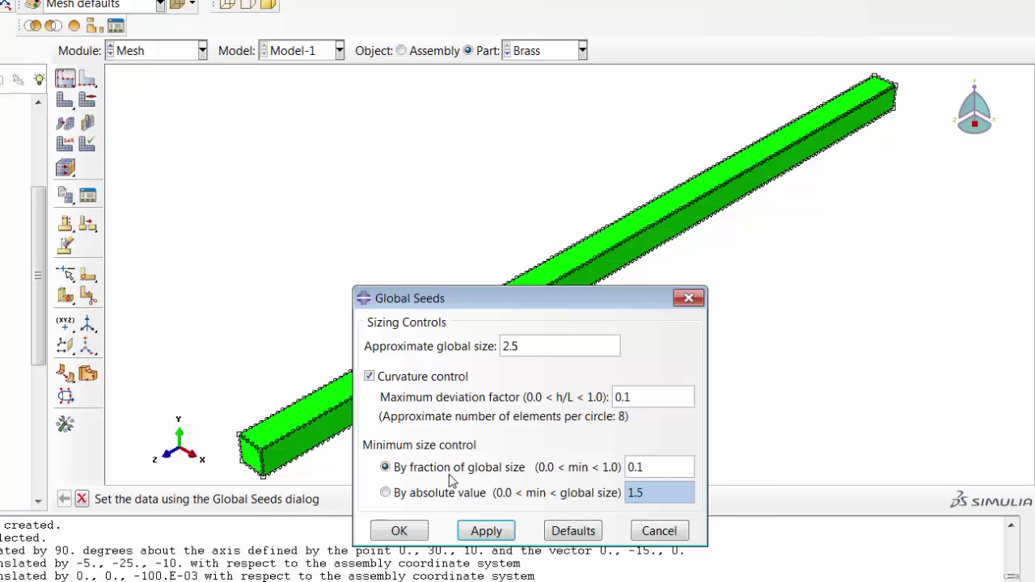
left_click(486, 530)
left_click(399, 531)
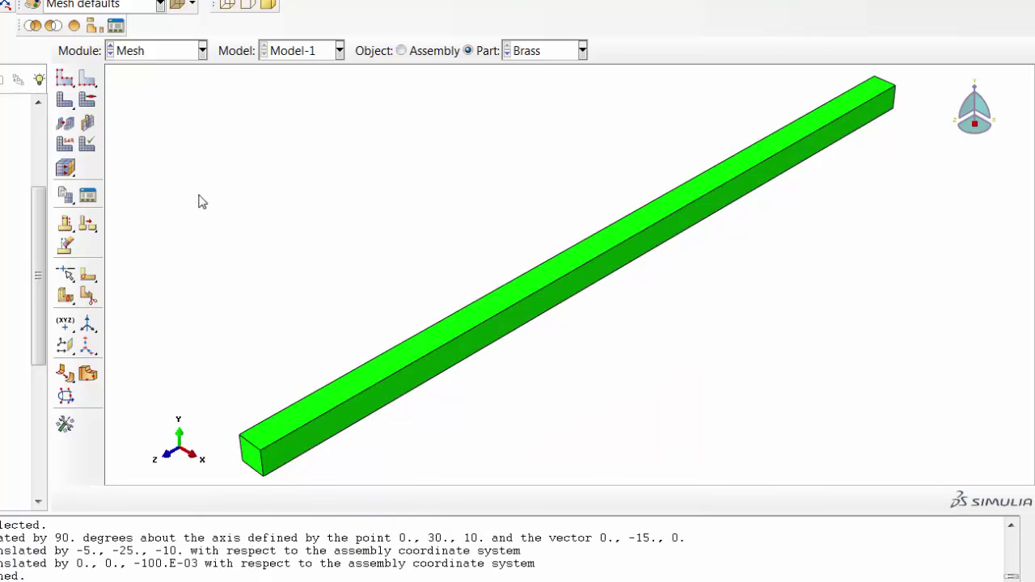
left_click(65, 99)
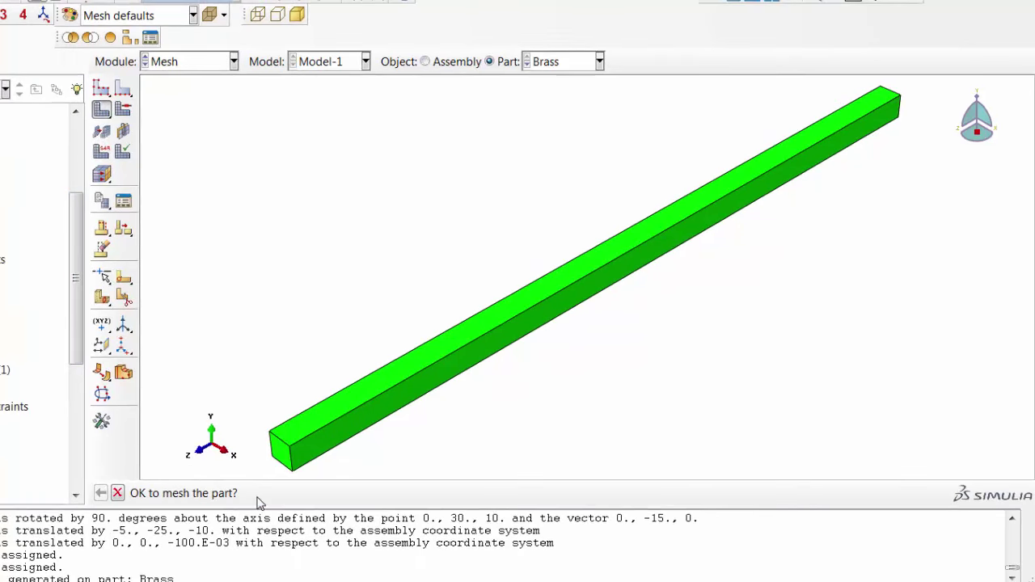
left_click(222, 499)
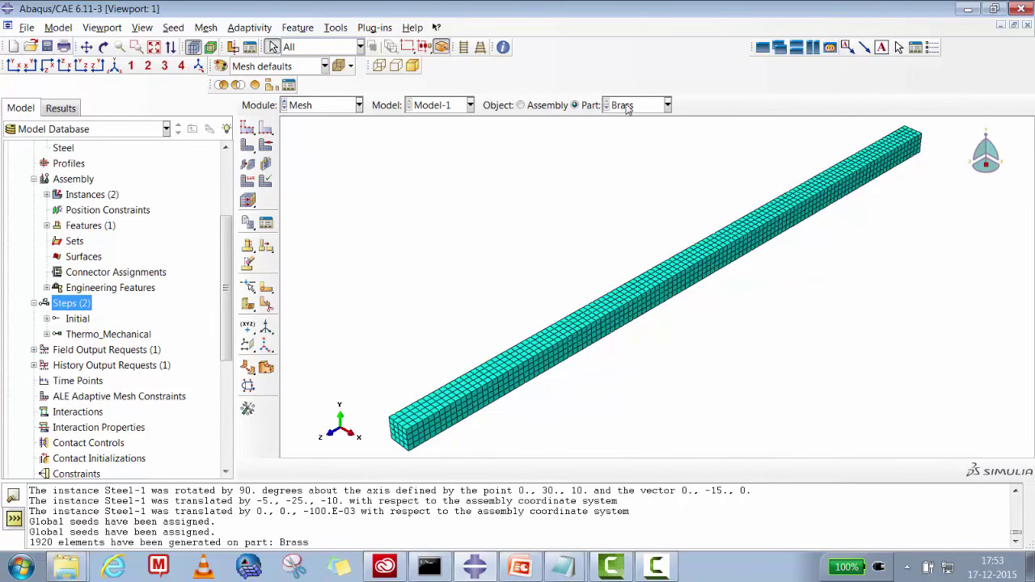
Seed the Steel part with an approximate global size of 2 and generate its mesh.
left_click(627, 109)
left_click(623, 136)
left_click(247, 128)
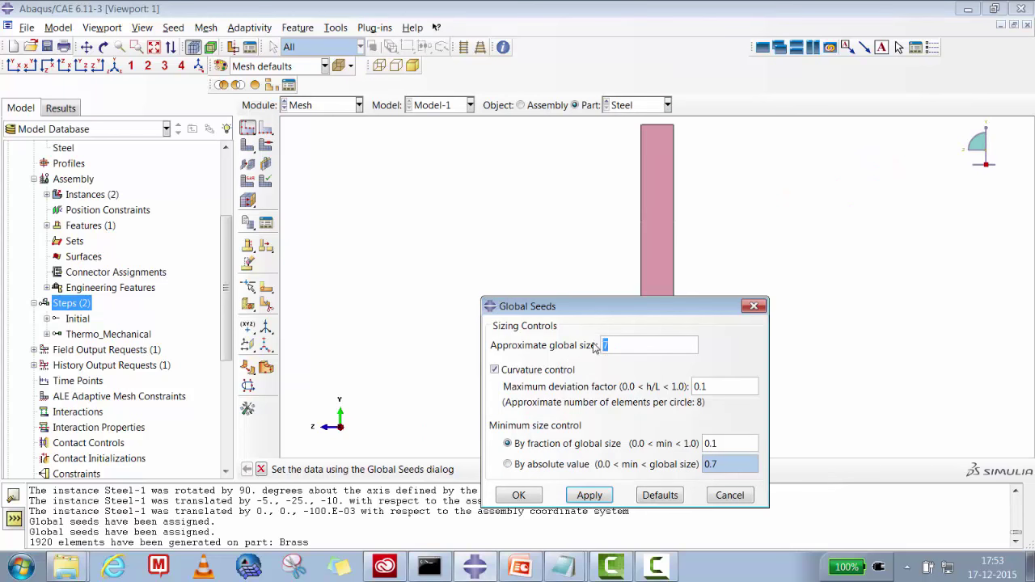
type("2")
left_click(589, 495)
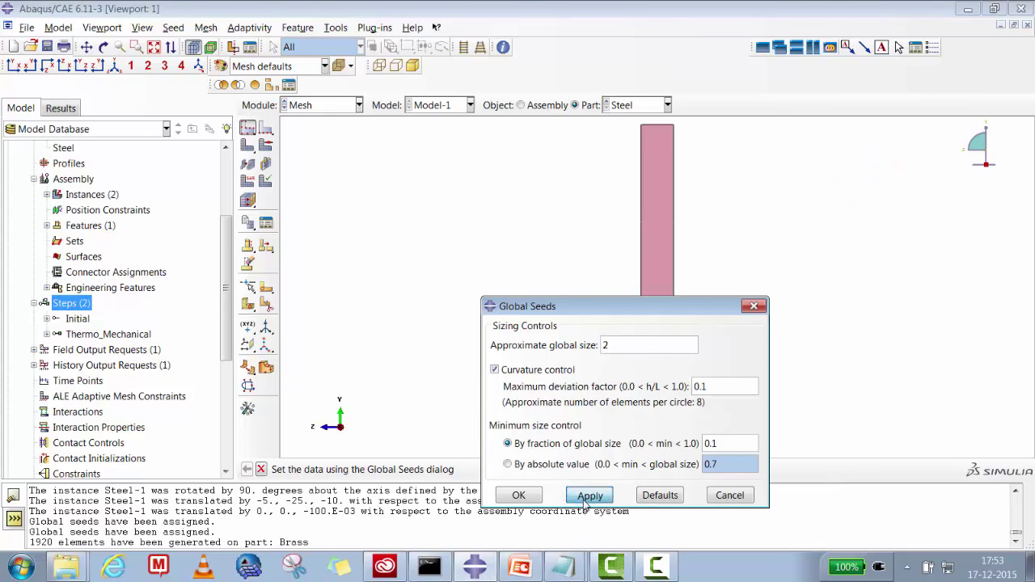
left_click(519, 496)
left_click(247, 146)
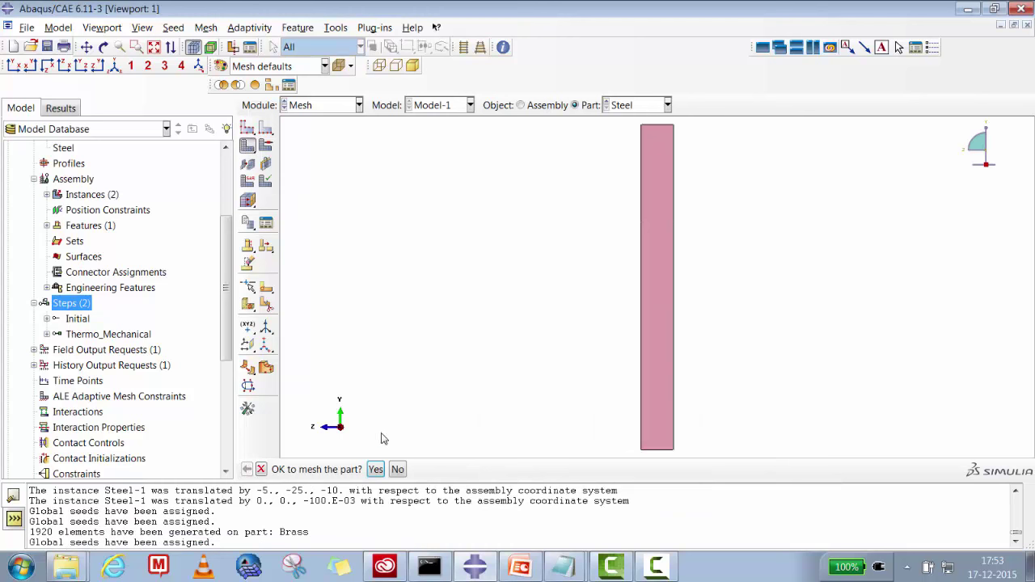
left_click(376, 470)
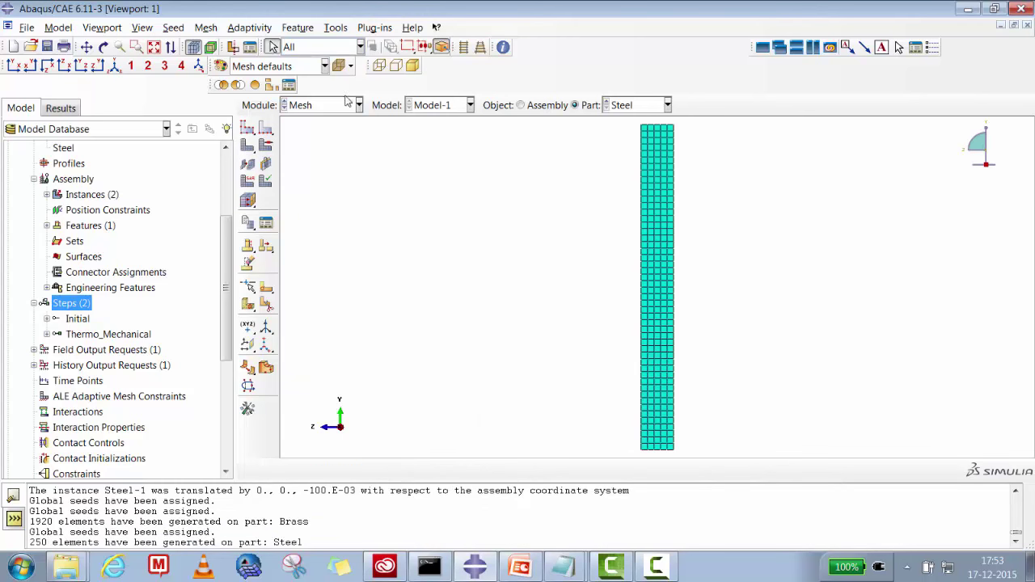
Create a node set named Brass_Nodes on the Brass part containing all nodes of the bar.
left_click(534, 106)
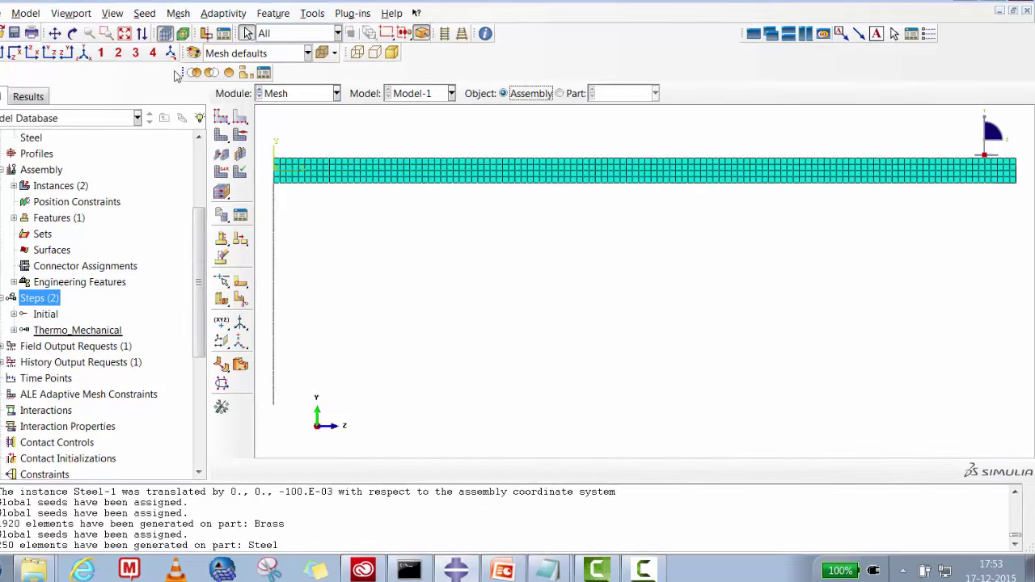
left_click_drag(230, 181, 475, 215)
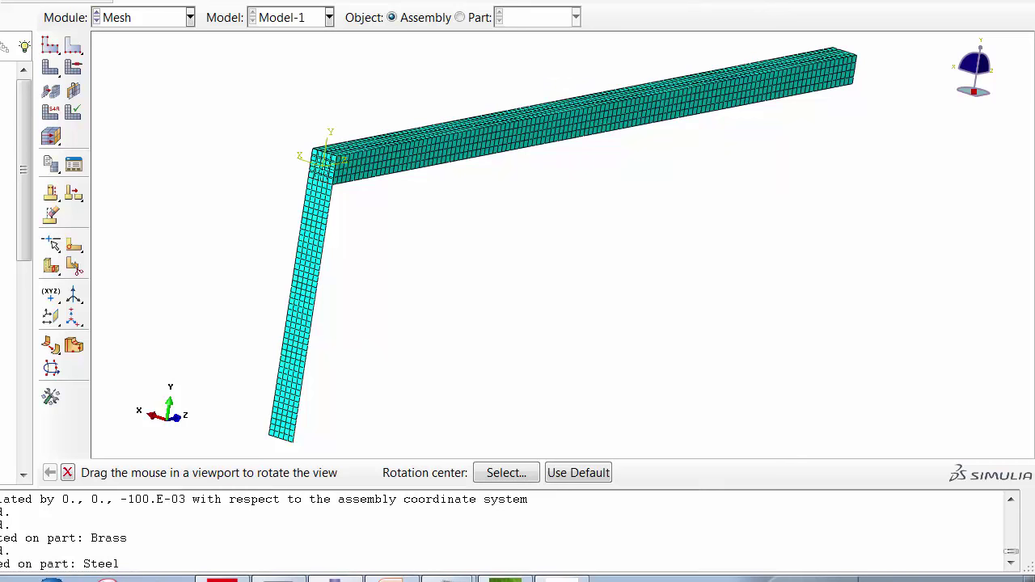
mouse_move(447, 579)
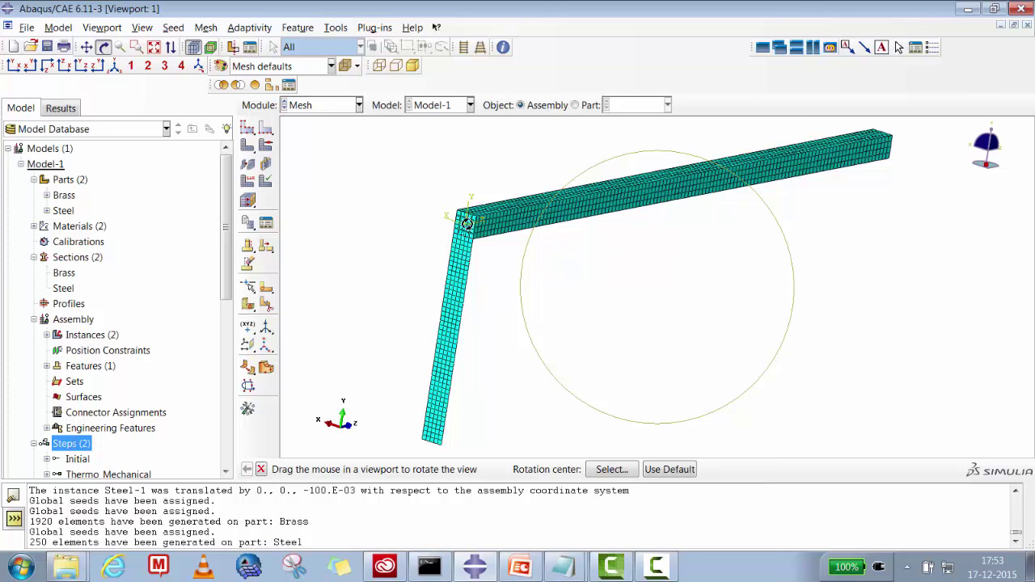
left_click(47, 195)
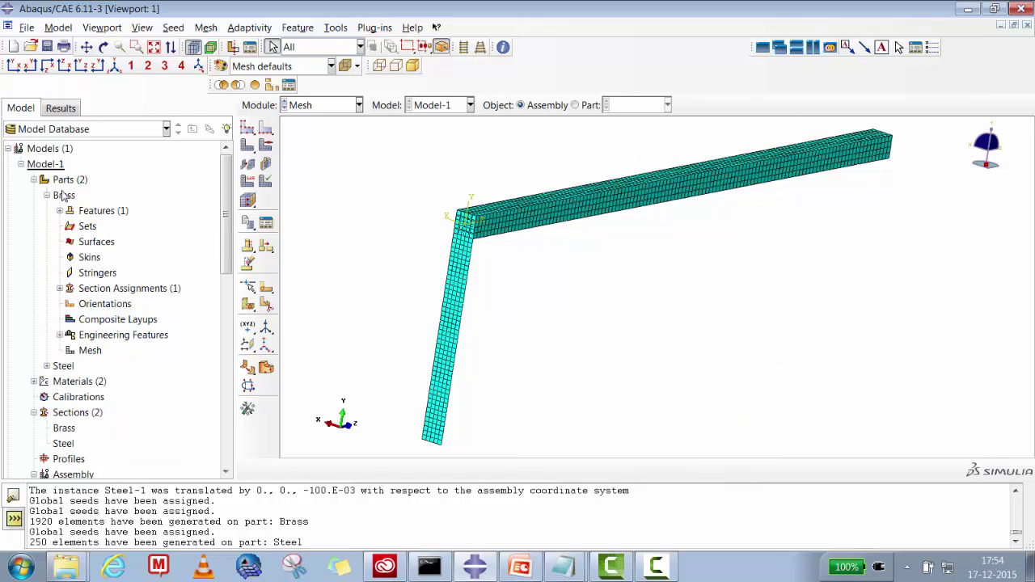
left_click(88, 226)
right_click(87, 226)
left_click(93, 245)
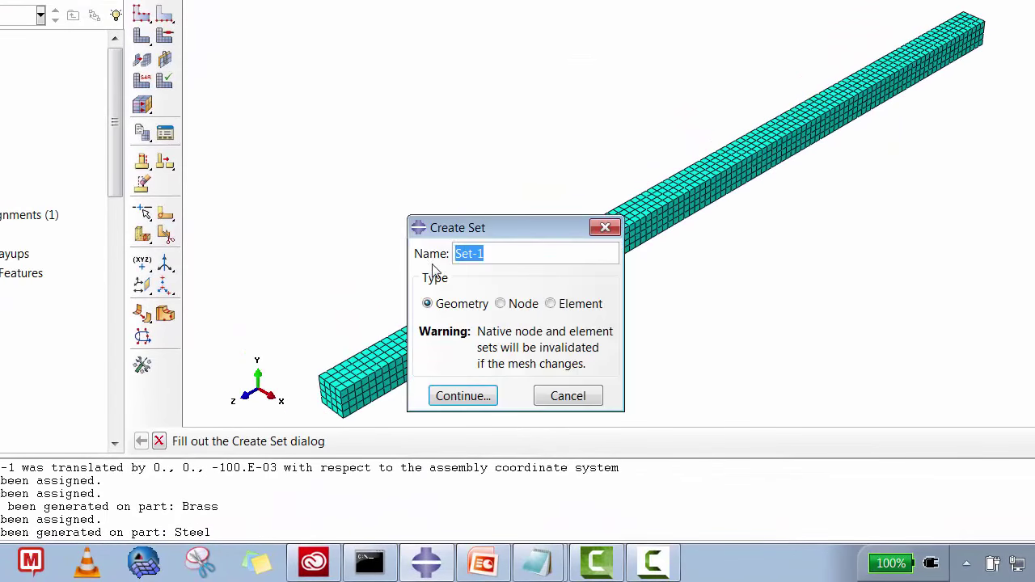
left_click_drag(493, 259, 432, 256)
type("Brass_Nodes")
left_click(500, 303)
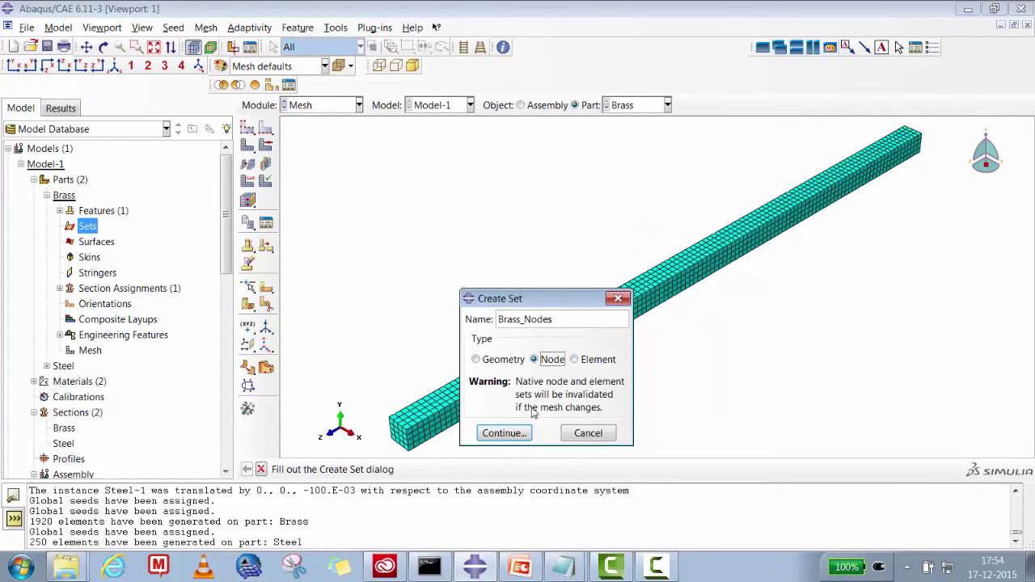
left_click(503, 434)
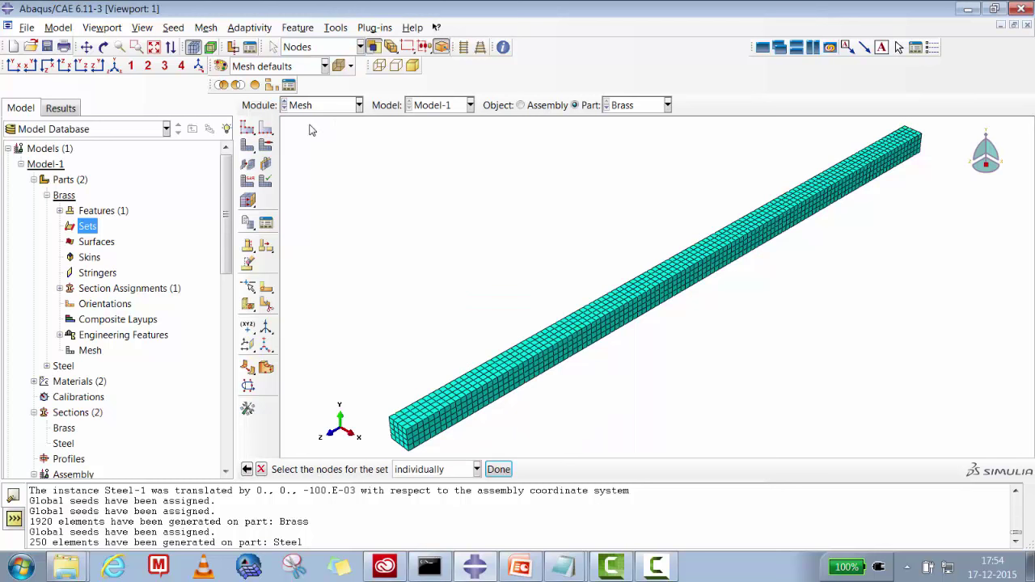
left_click_drag(305, 124, 956, 456)
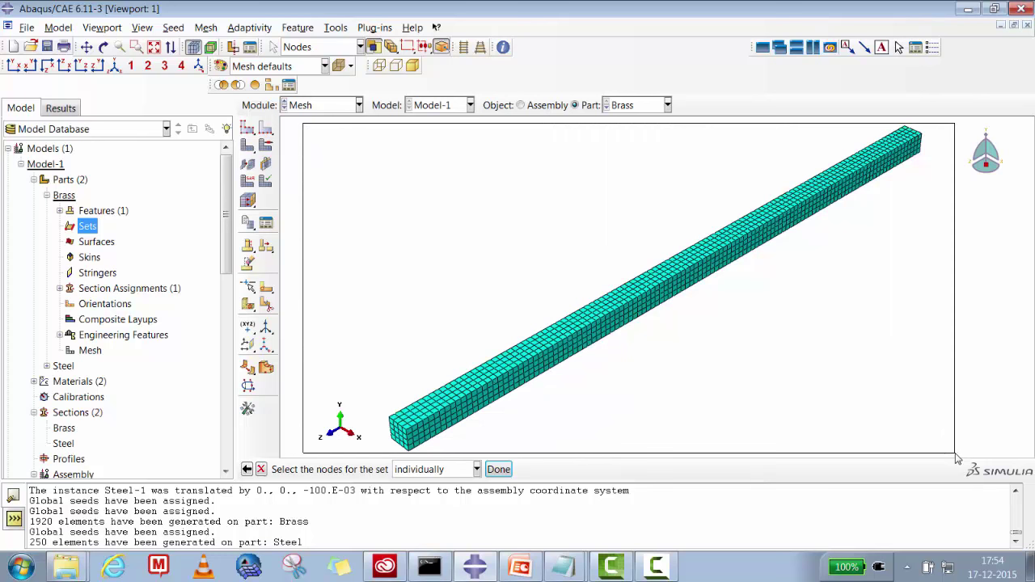
left_click(499, 470)
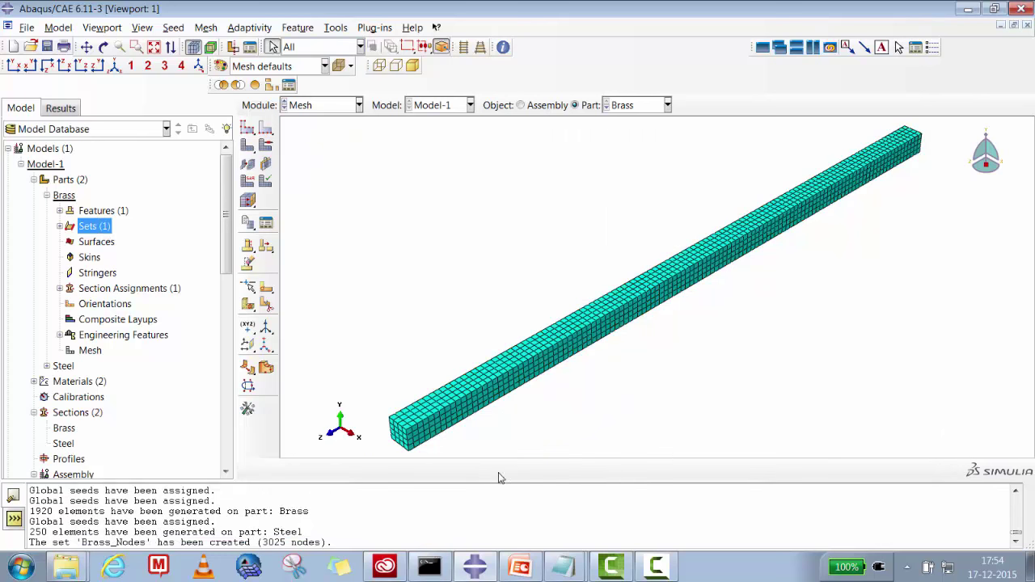
left_click(59, 227)
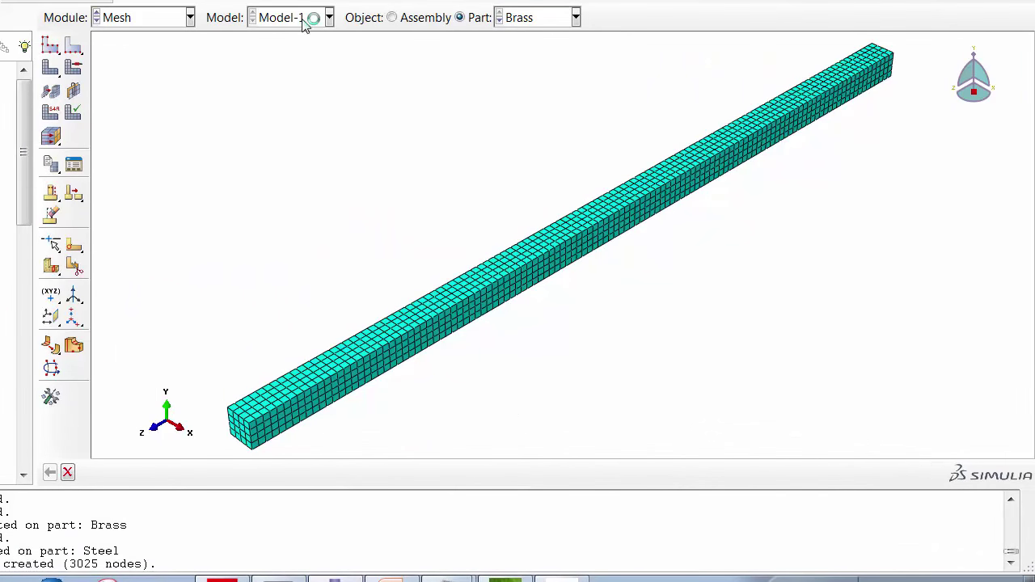
Create a geometry surface named Master on the end face of the Brass bar that meets the steel strip in the assembly.
left_click(404, 20)
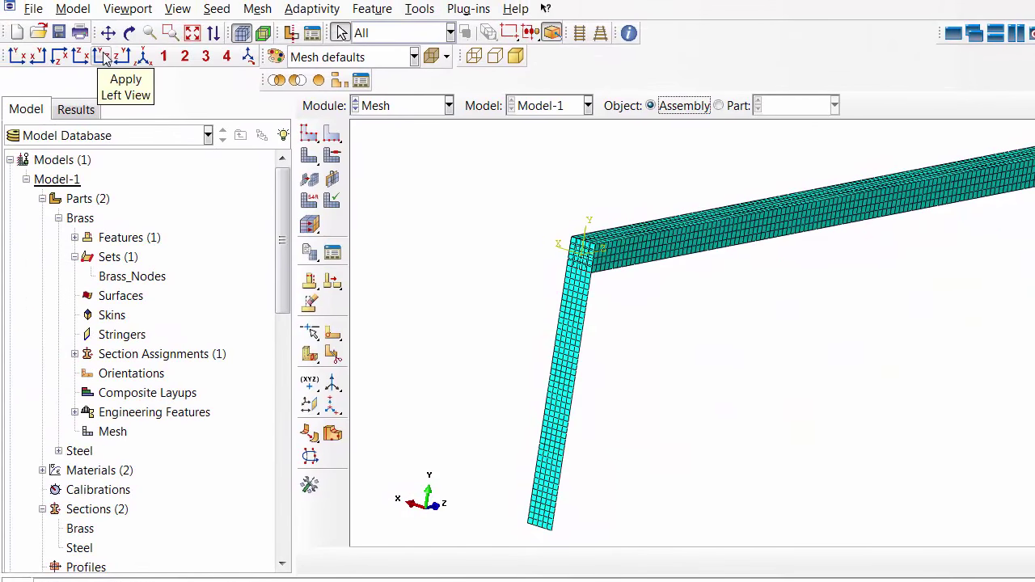
left_click(101, 55)
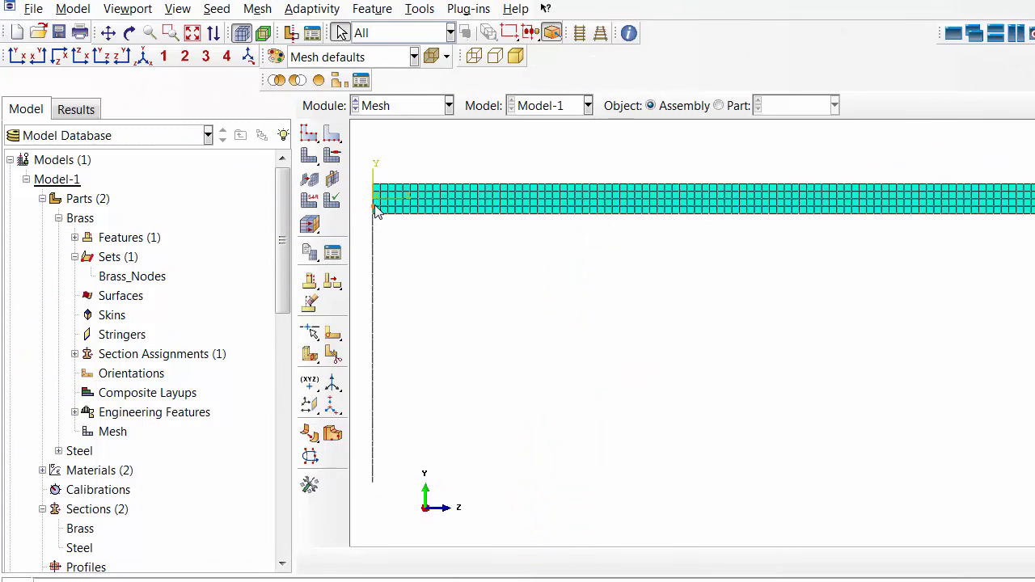
left_click(719, 106)
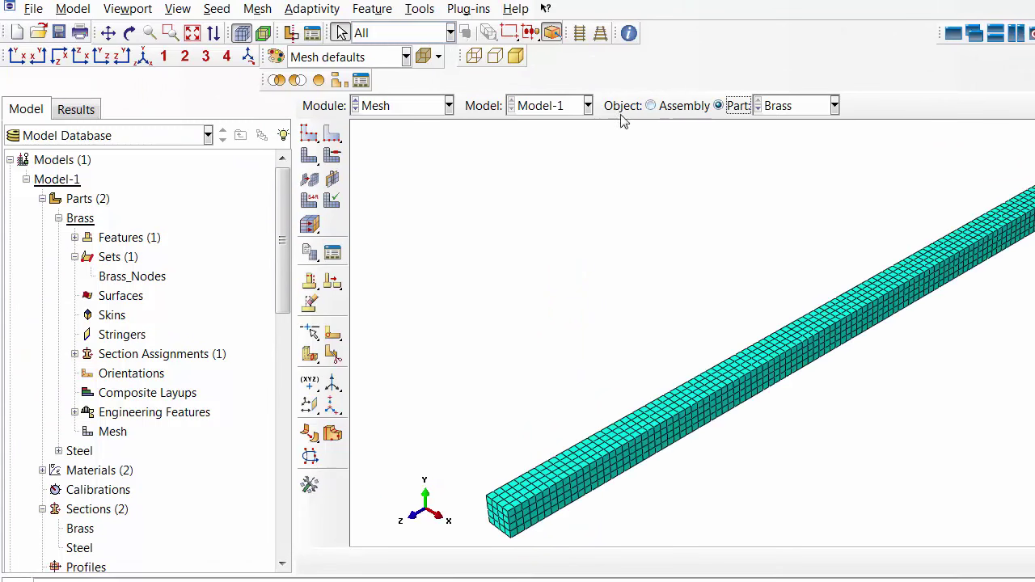
left_click(106, 61)
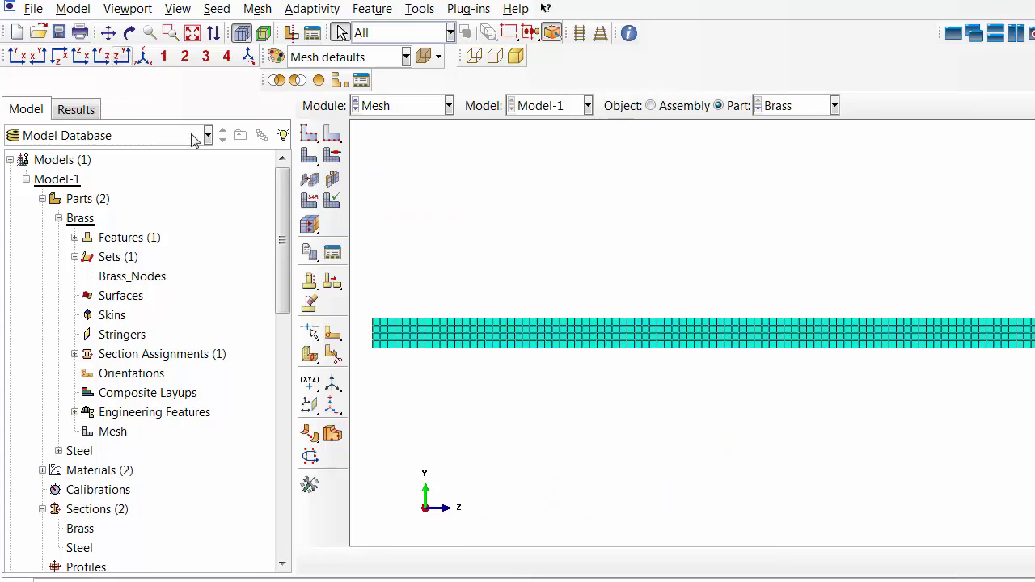
left_click(129, 32)
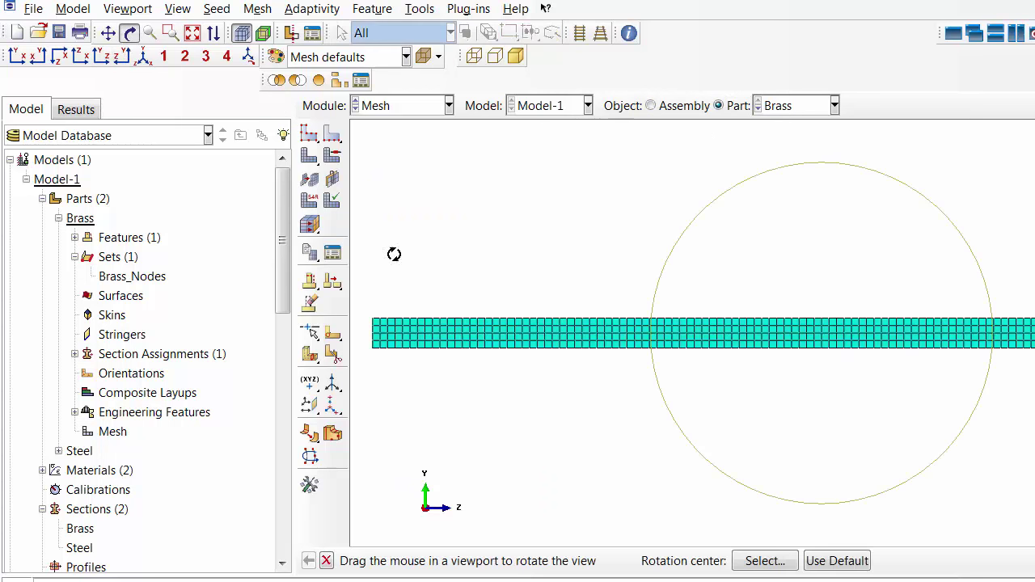
left_click_drag(593, 265, 652, 296)
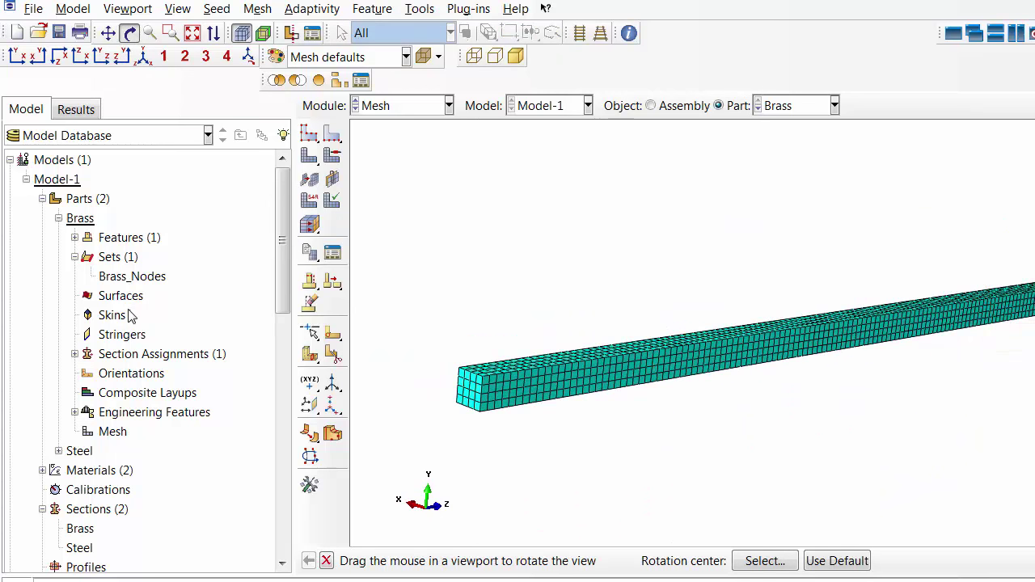
right_click(128, 301)
left_click(151, 330)
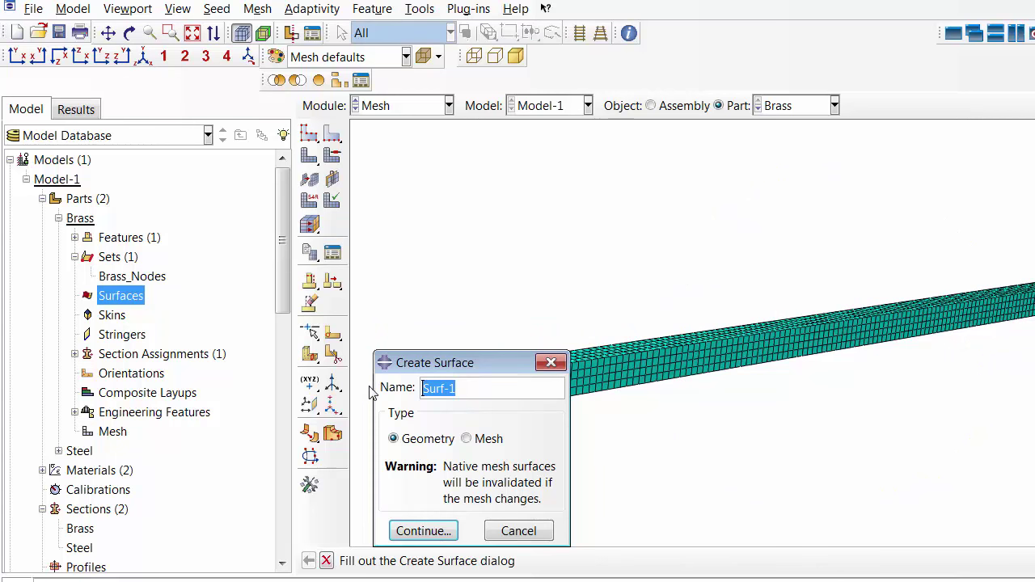
left_click(458, 390)
left_click_drag(458, 390, 407, 389)
type("Master")
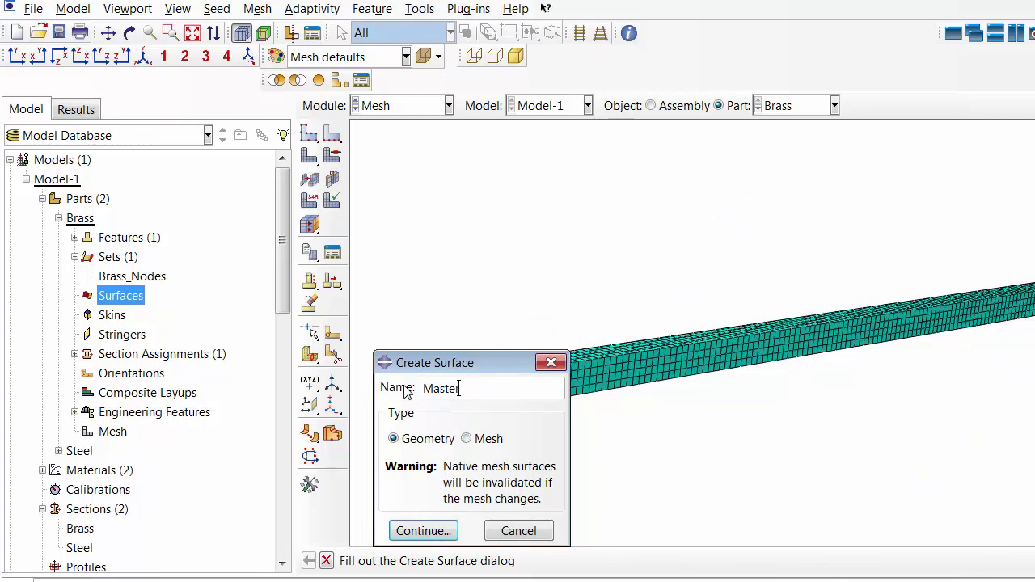
left_click(418, 531)
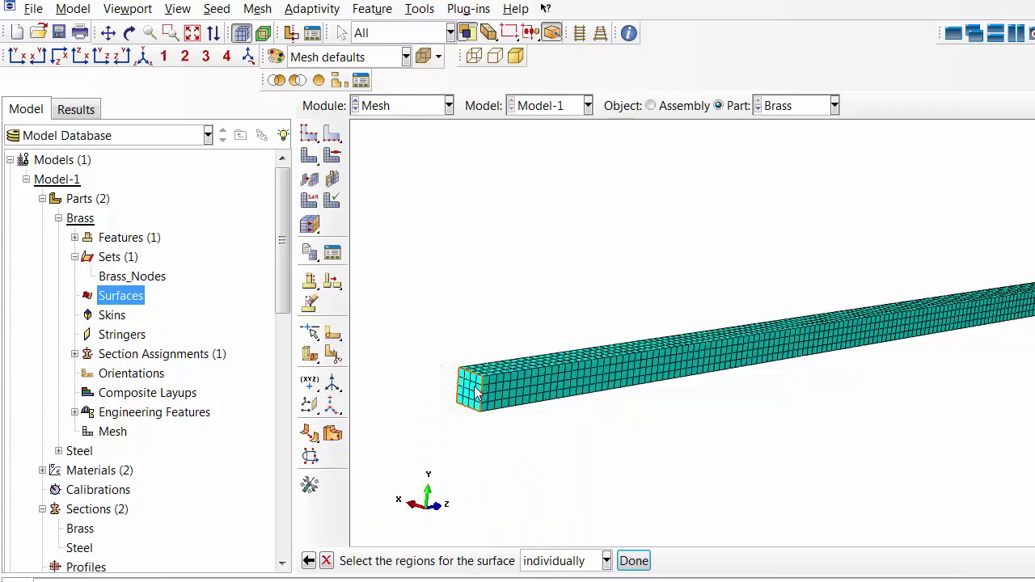
left_click(632, 561)
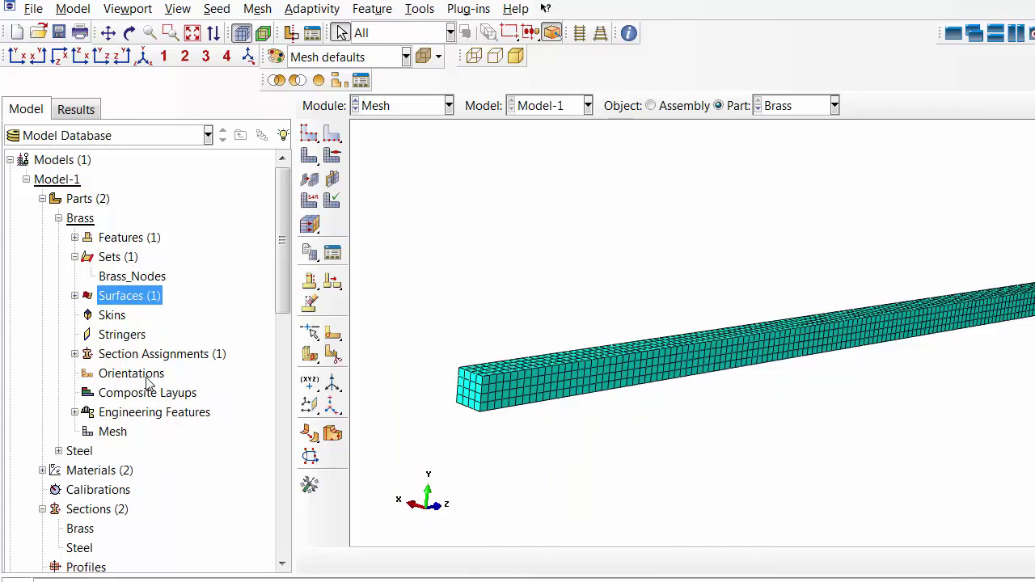
double_click(75, 293)
left_click(74, 257)
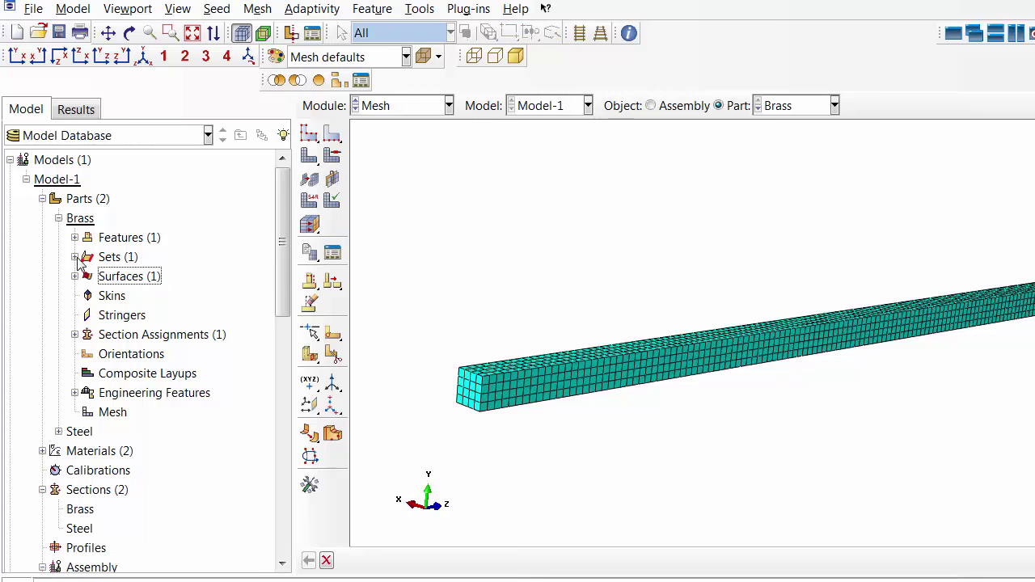
Create a node set named Slave_Nodes on the Steel part containing the nodes of roughly the upper quarter of the strip.
scroll(277, 301, "down", 2)
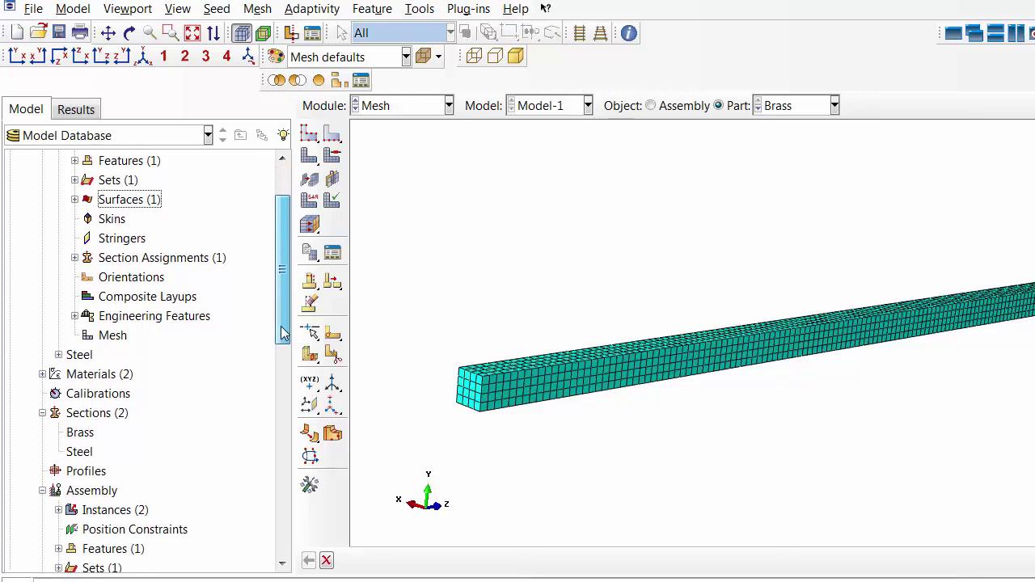
left_click(58, 312)
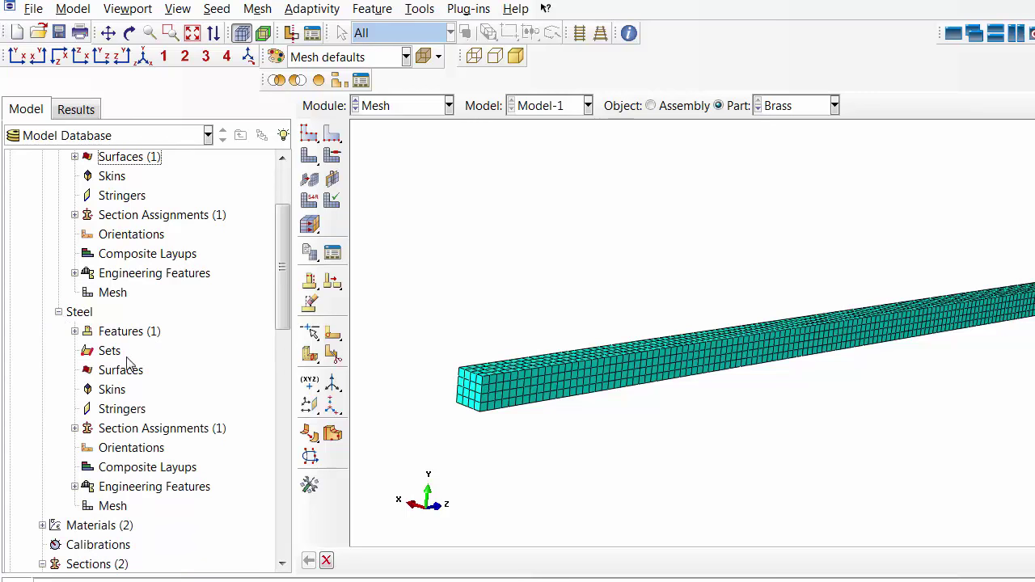
left_click(111, 351)
right_click(114, 353)
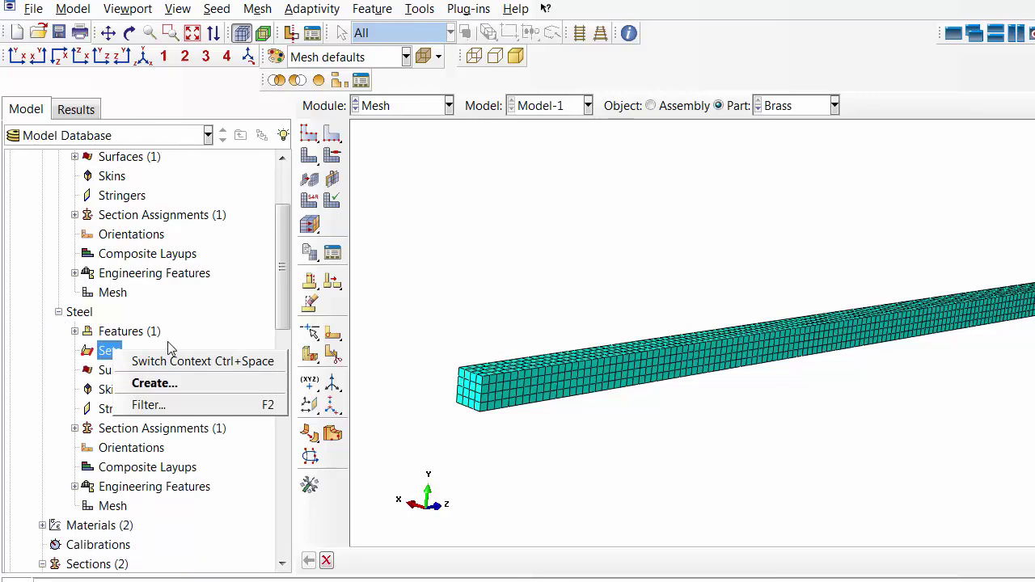
left_click(154, 383)
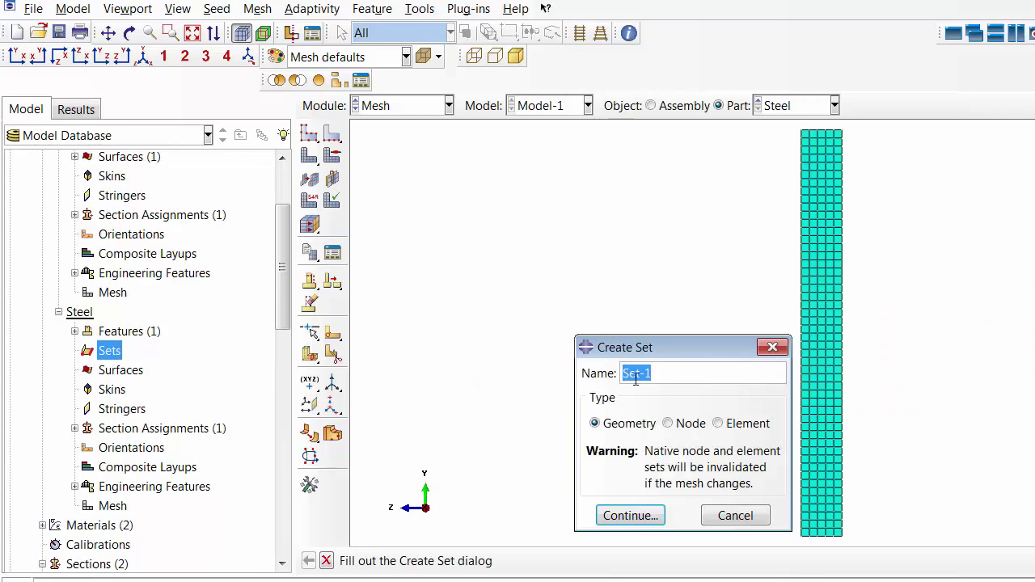
left_click(668, 423)
left_click_drag(655, 373, 605, 374)
type("Slave_Nodes")
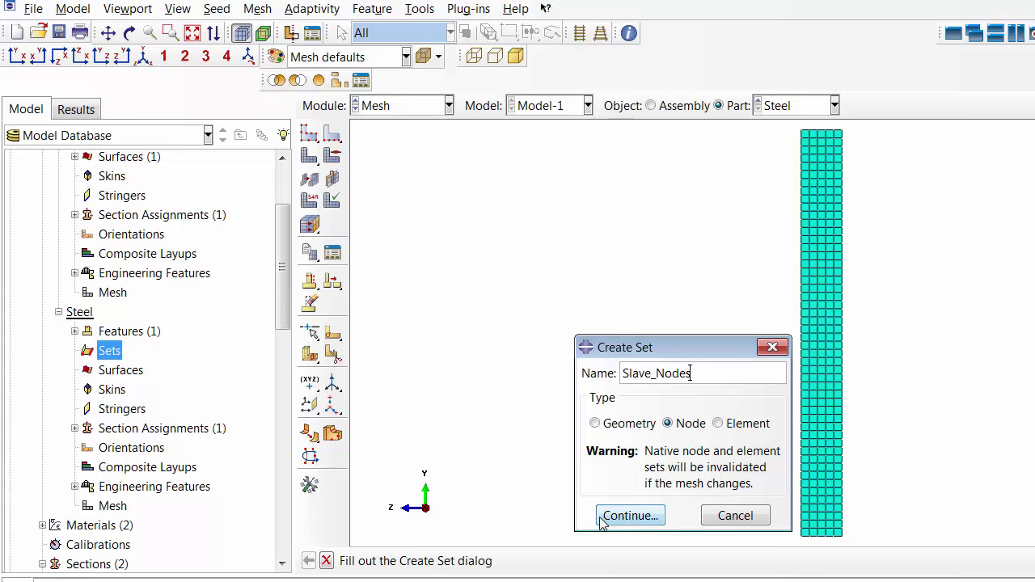
left_click(619, 522)
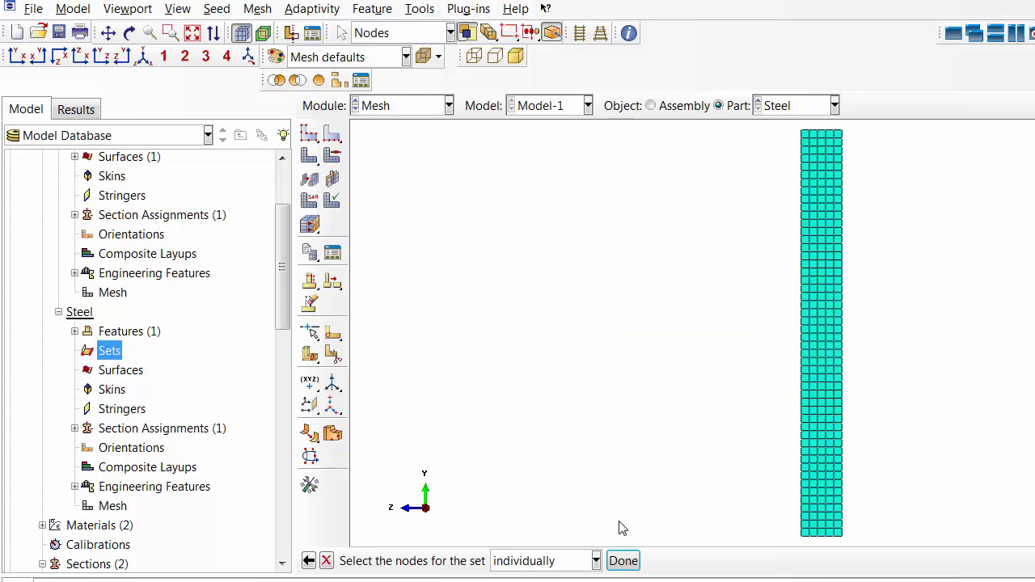
left_click(98, 59)
left_click_drag(791, 127, 878, 233)
left_click(623, 561)
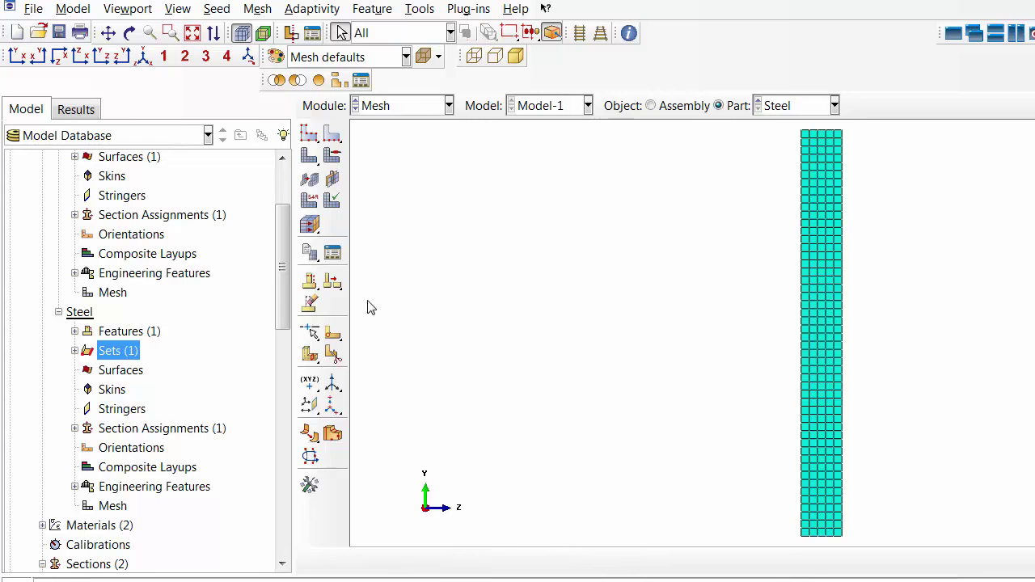
double_click(81, 358)
left_click(75, 351)
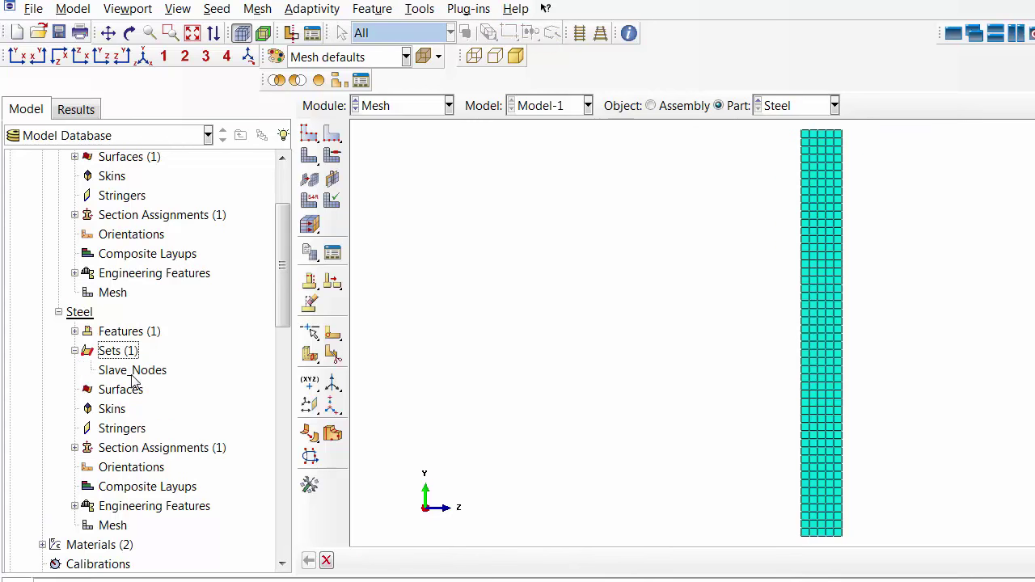
Create a Contact-type interaction property named Fric.
left_click_drag(284, 276, 282, 432)
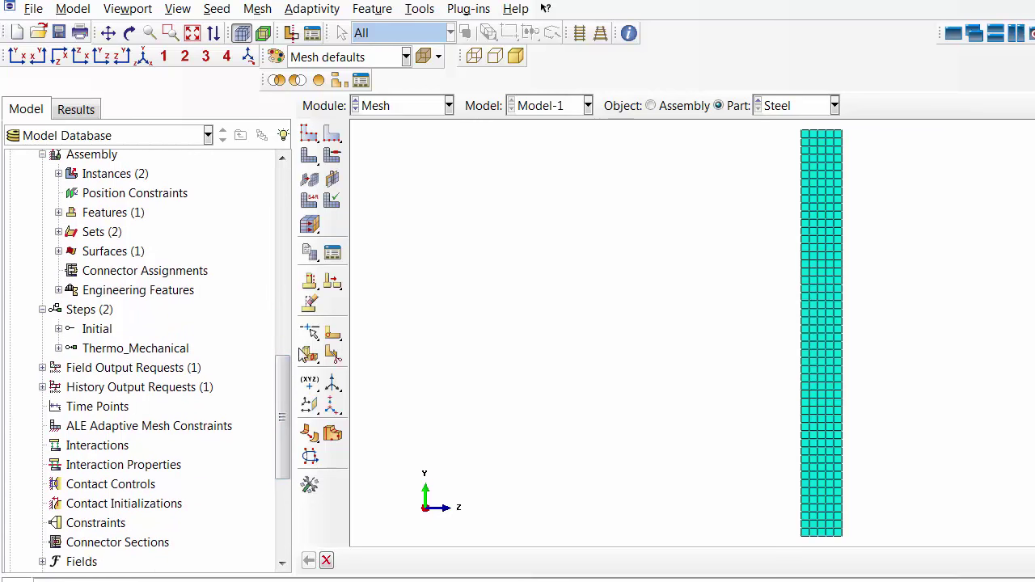
left_click(116, 468)
right_click(114, 469)
left_click(146, 498)
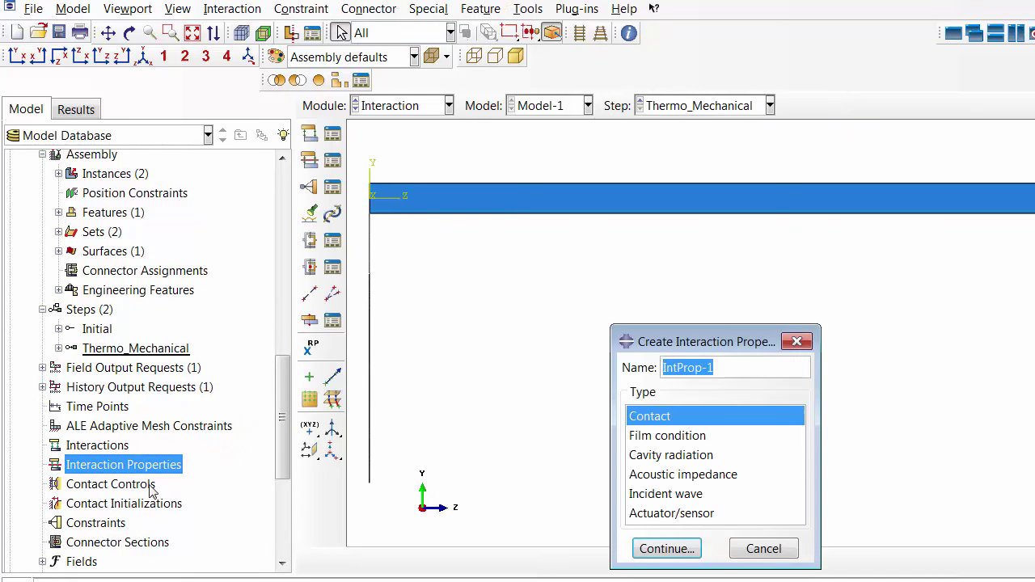
type("Fric")
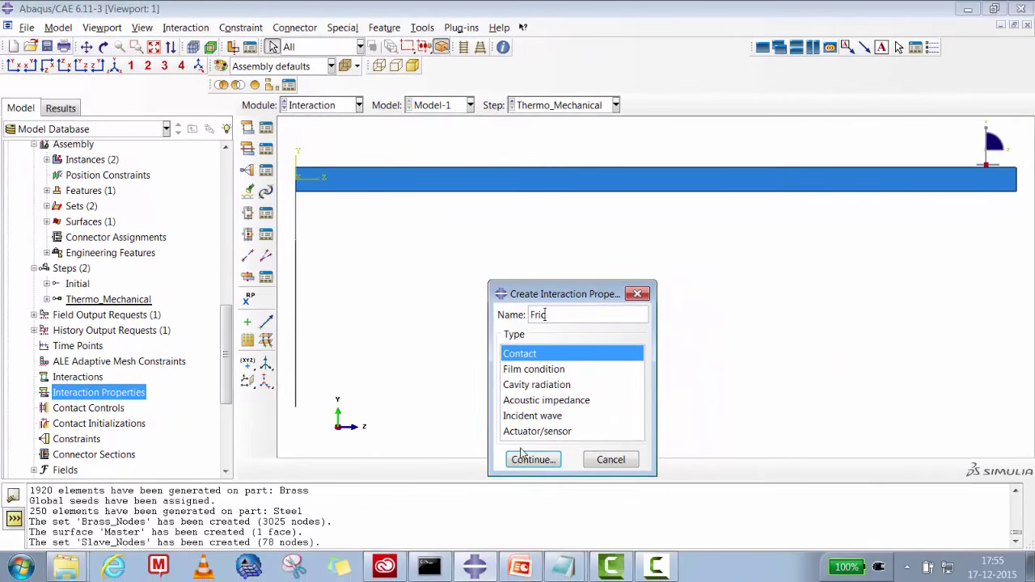
left_click(527, 459)
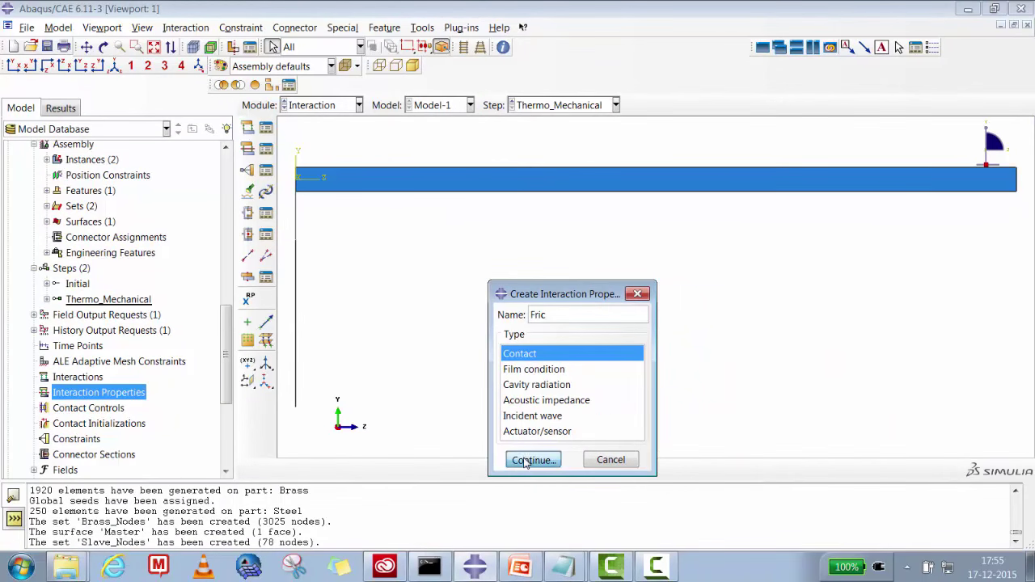
Add tangential behavior with the Penalty friction formulation, isotropic directionality and a friction coefficient to the Fric contact property.
left_click(464, 172)
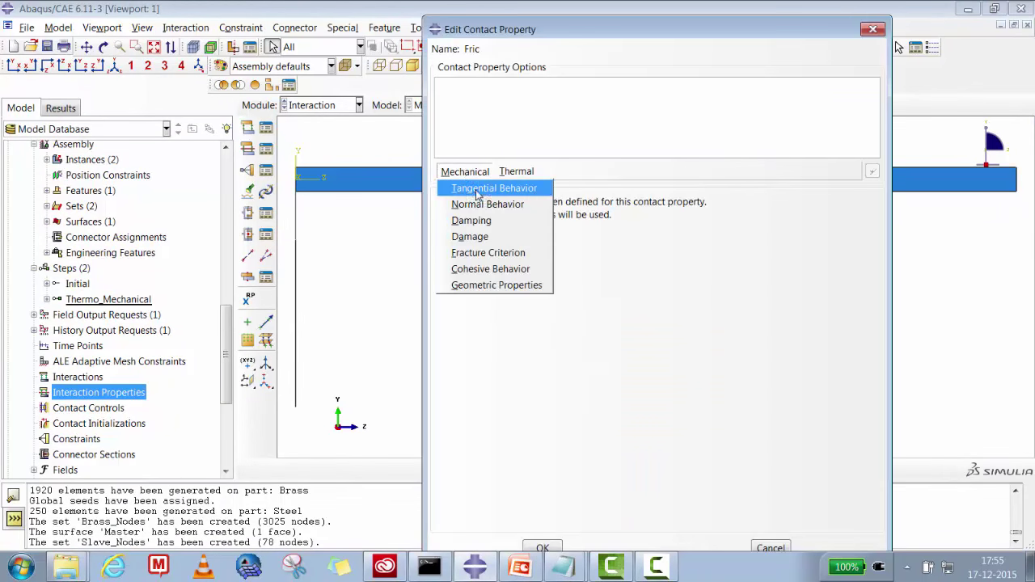
left_click(478, 189)
left_click(543, 219)
left_click(554, 251)
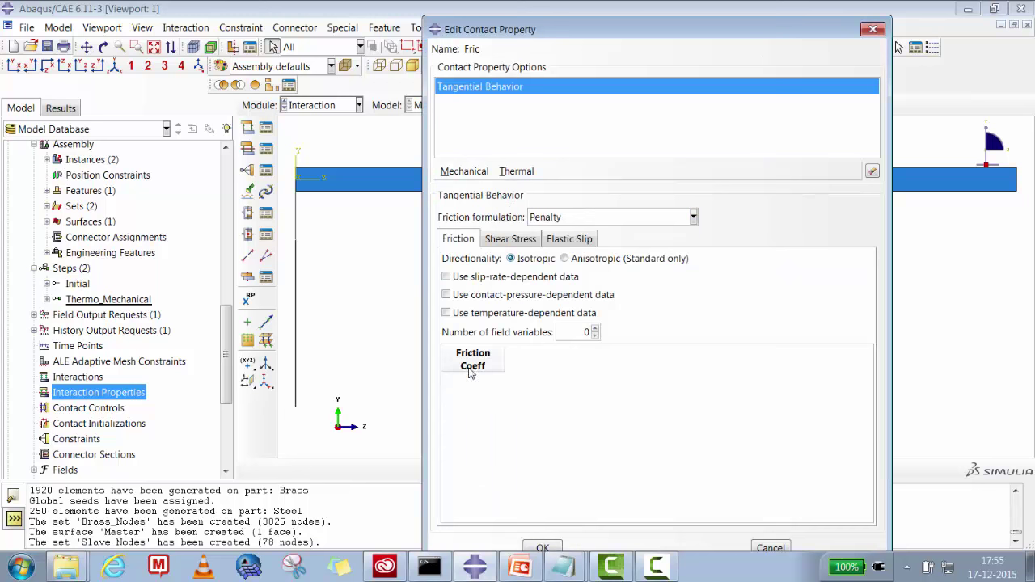
left_click(474, 381)
left_click(548, 548)
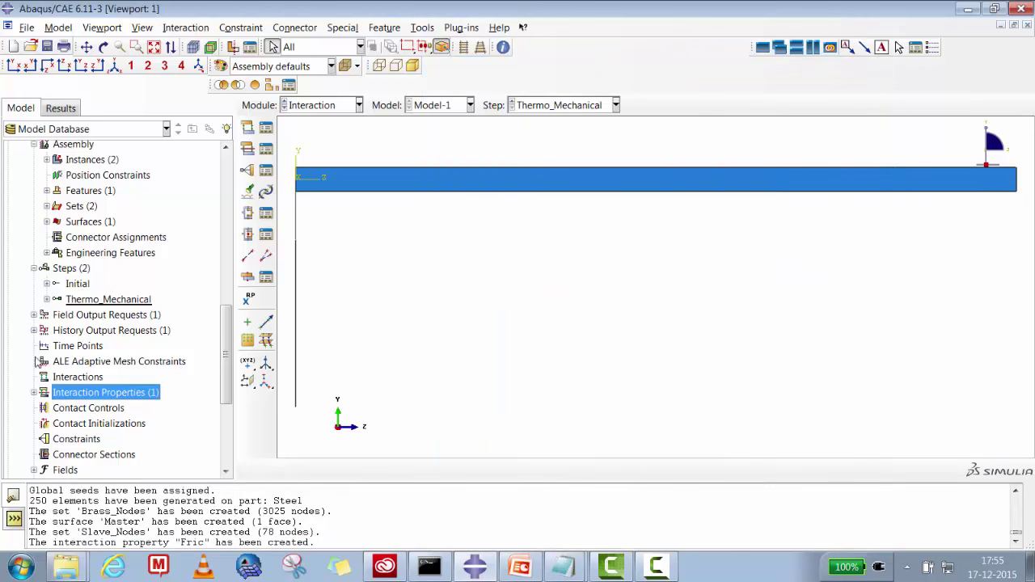
Start a surface-to-surface contact (Standard) interaction named Contact in the Initial step.
left_click(57, 377)
right_click(57, 377)
left_click(92, 420)
left_click(248, 298)
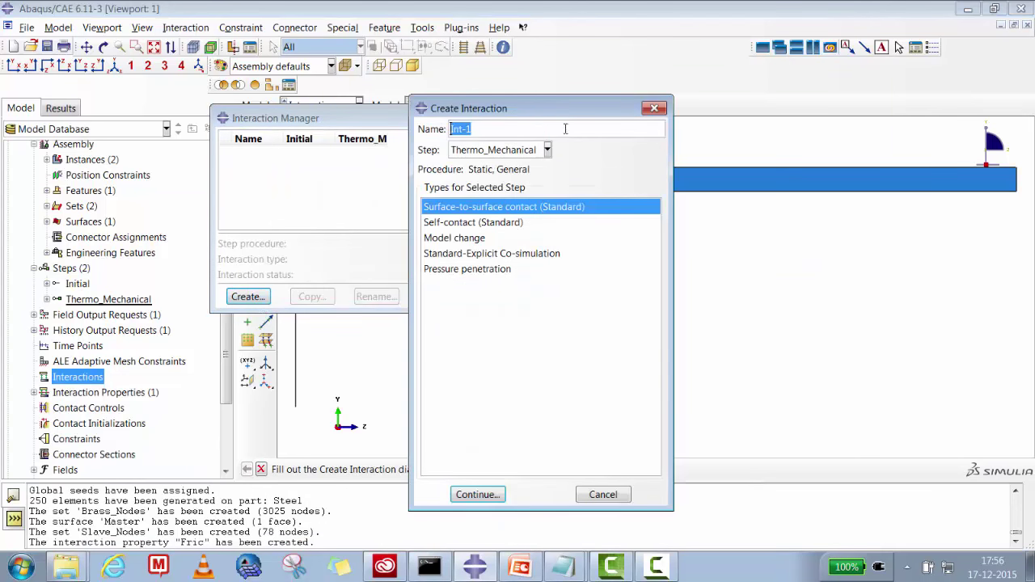
type("Contact")
left_click(474, 152)
left_click(477, 167)
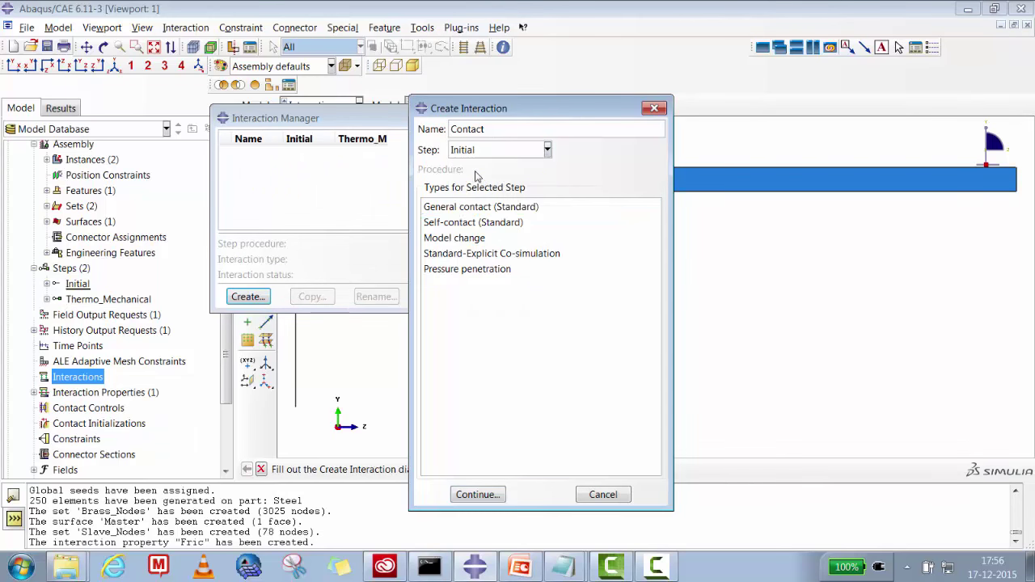
left_click(478, 495)
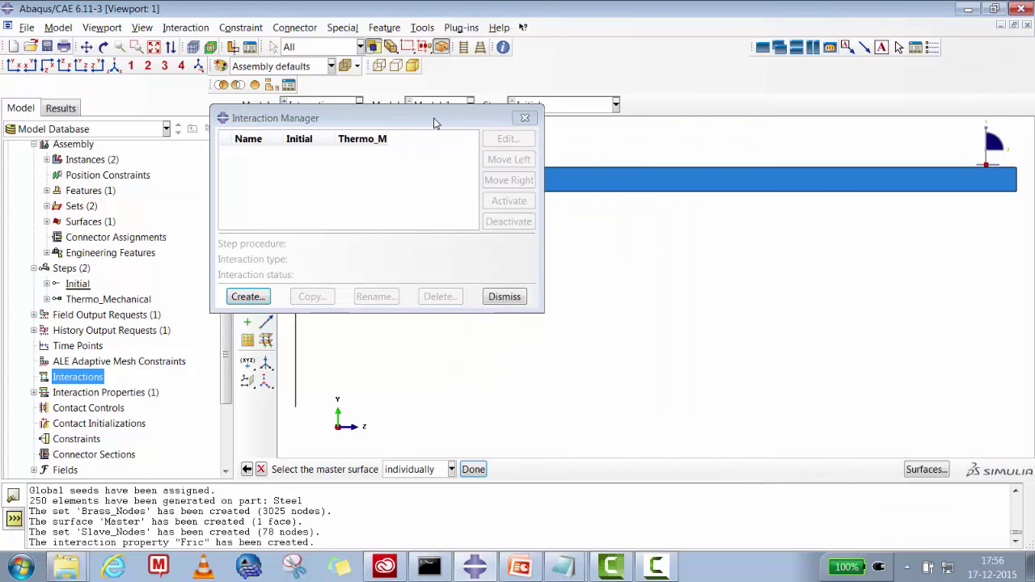
Assign Brass-1.Master as the master surface and the node region Steel-1.Slave_Nodes as the slave of the Contact interaction.
left_click_drag(433, 123, 260, 95)
left_click(926, 470)
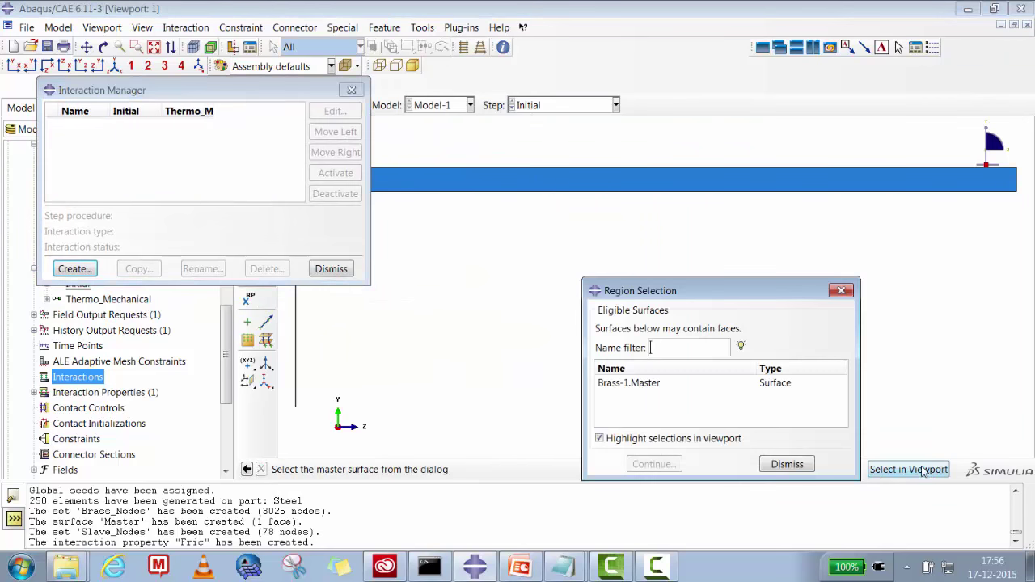
left_click(629, 385)
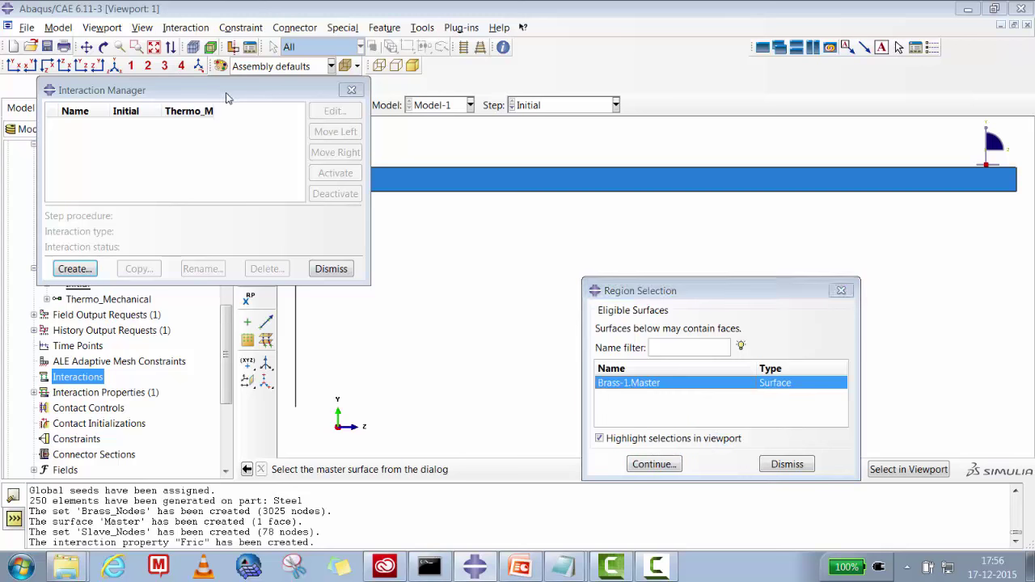
left_click_drag(215, 96, 728, 107)
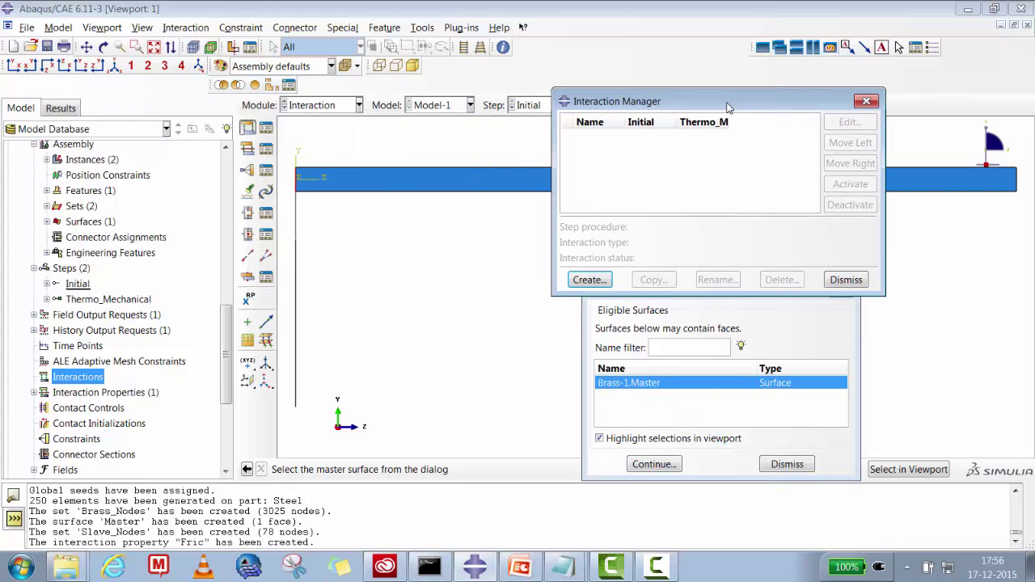
left_click(654, 464)
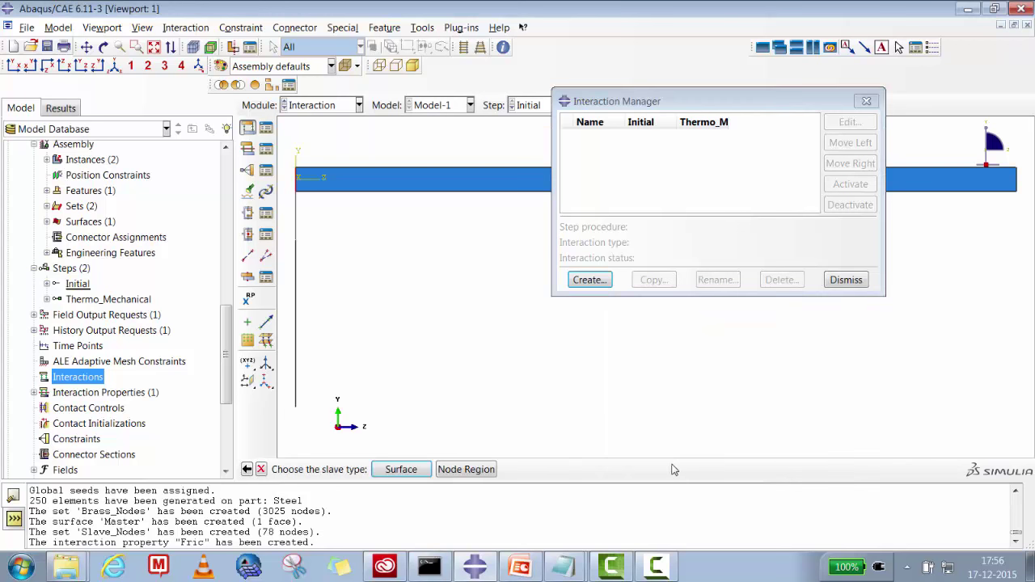
left_click(466, 473)
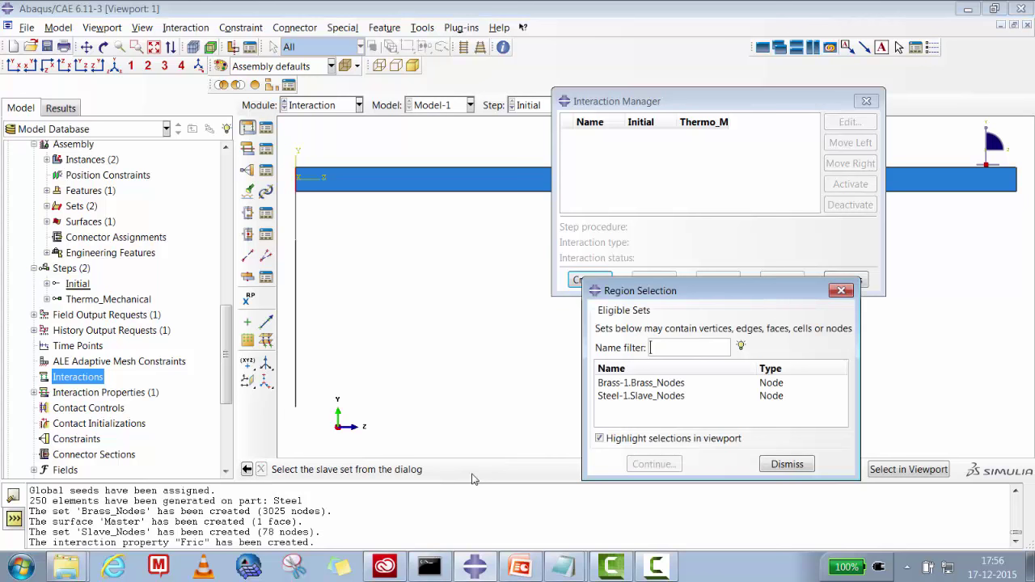
left_click(635, 395)
left_click(654, 464)
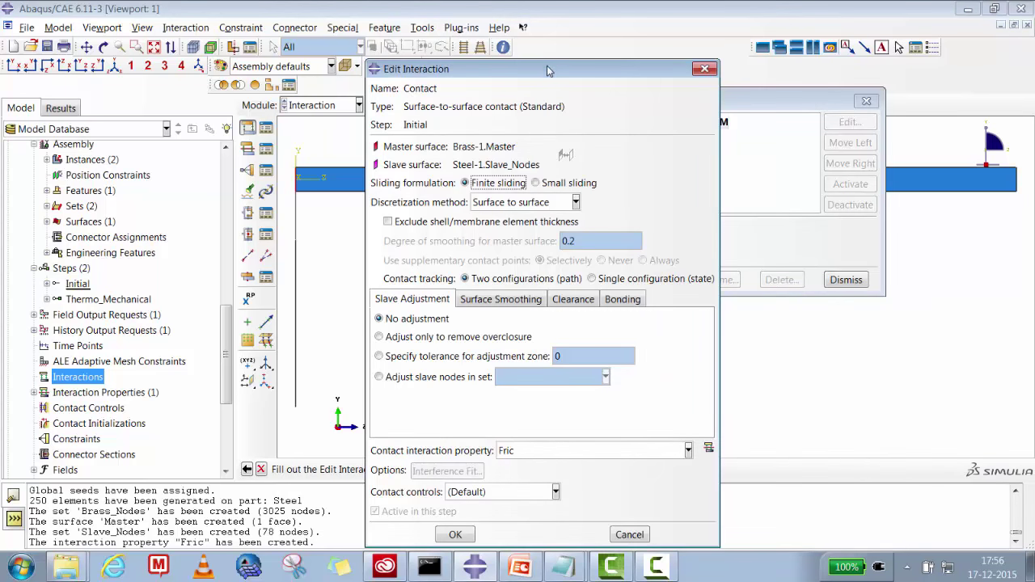
Complete the Contact interaction with finite sliding, surface-to-surface discretization, no slave adjustment and the Fric property, and dismiss the interaction manager.
left_click_drag(542, 62, 531, 37)
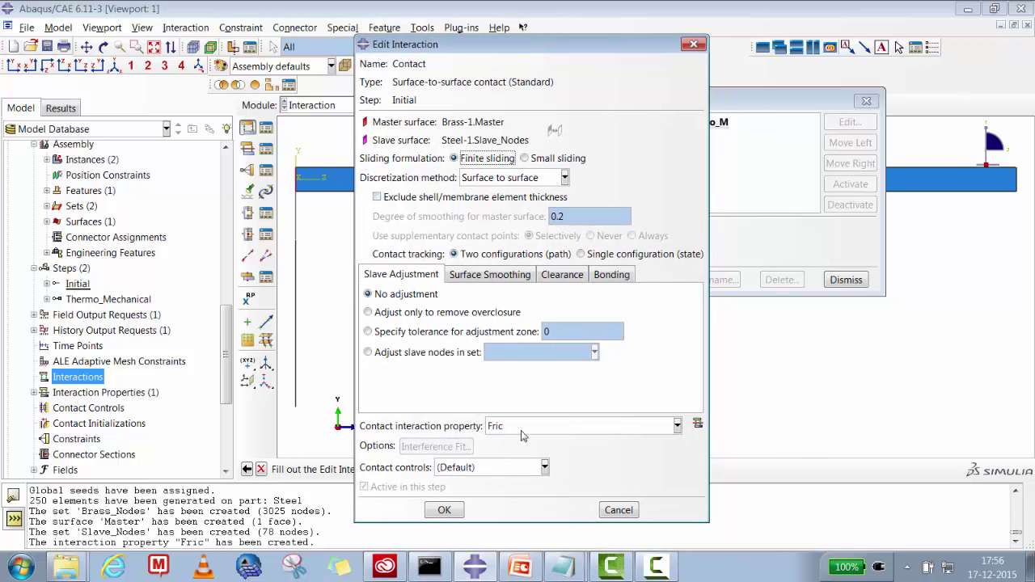
left_click(444, 511)
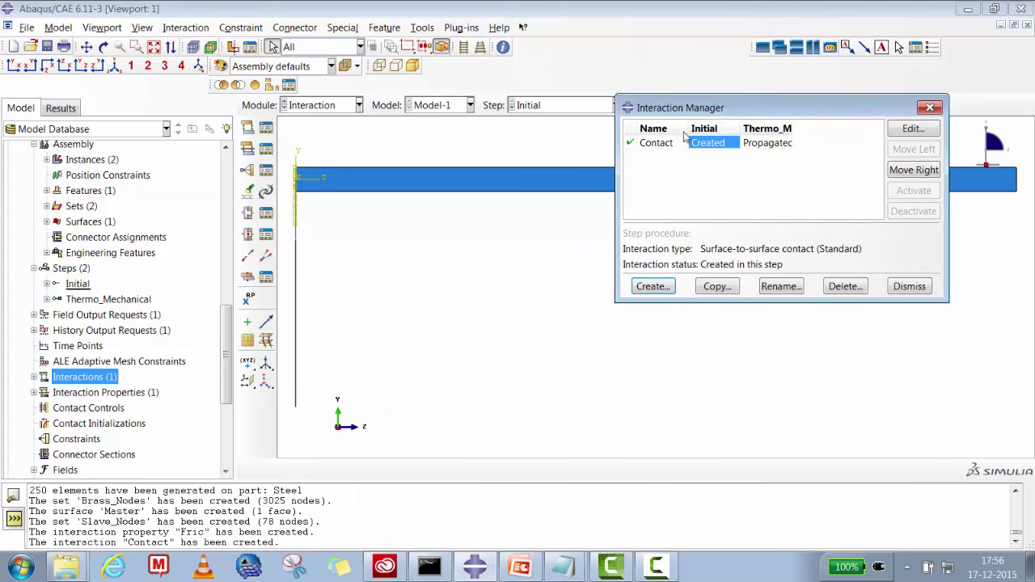
left_click(103, 46)
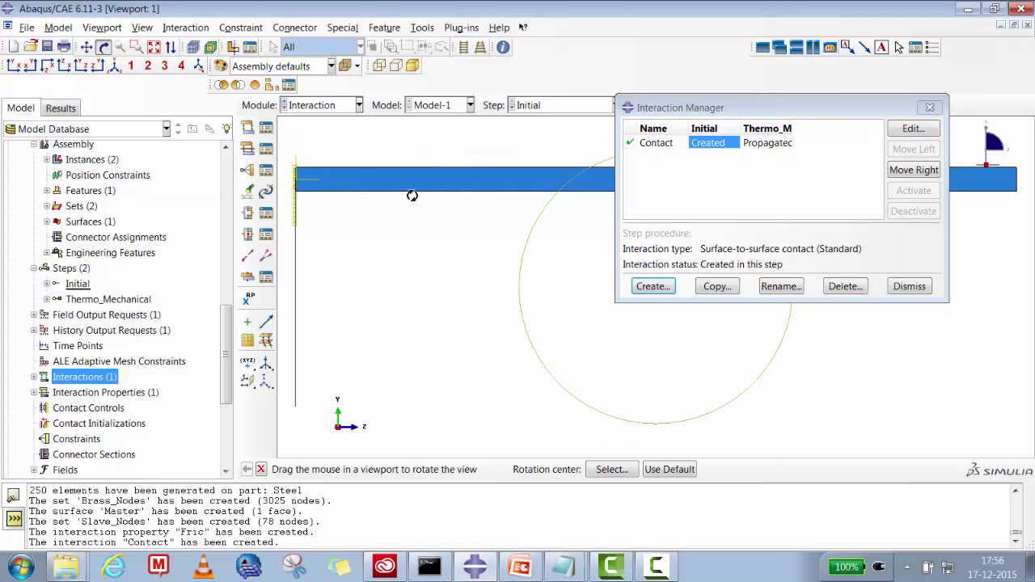
left_click_drag(412, 195, 563, 266)
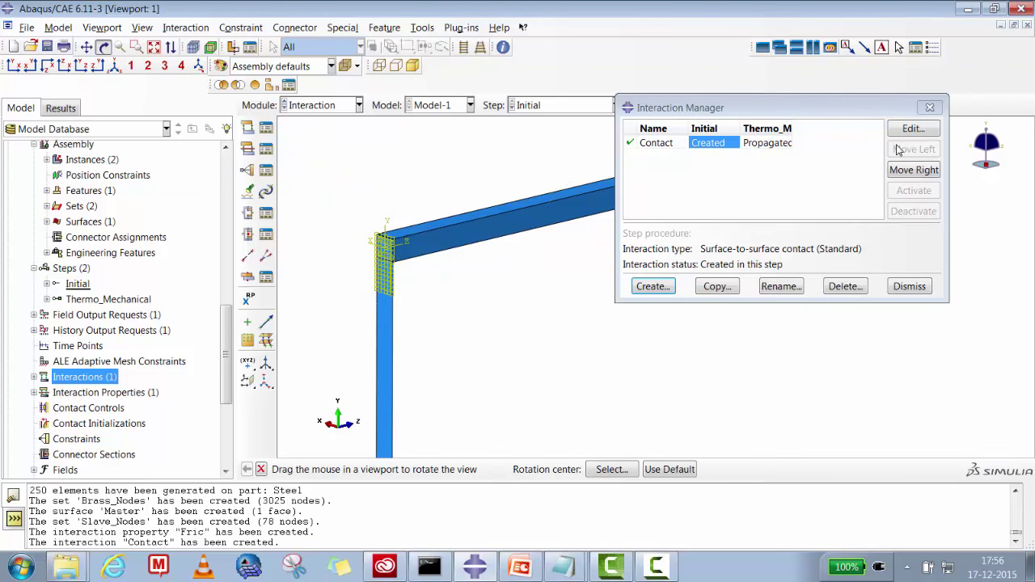
left_click(907, 287)
left_click_drag(227, 350, 229, 397)
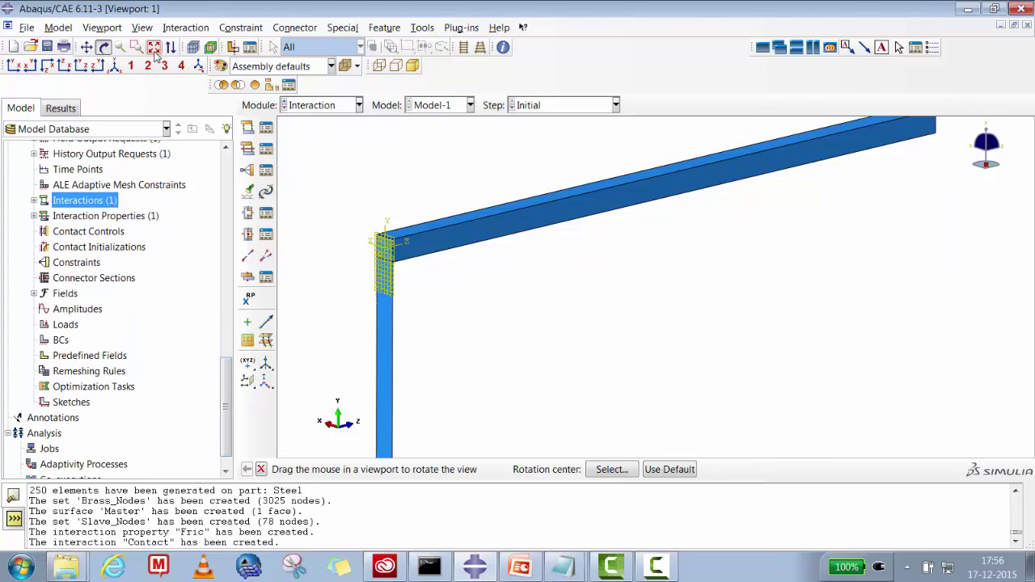
left_click(154, 46)
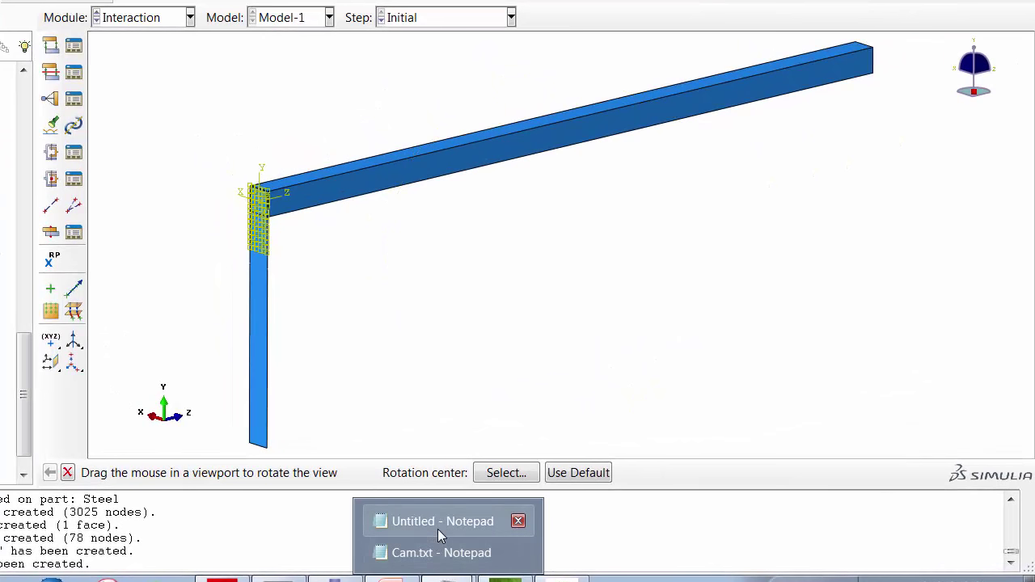
Switch to the untitled Notepad checklist and review the analysis stages from instances and meshing through boundary conditions.
left_click(439, 529)
left_click(202, 344)
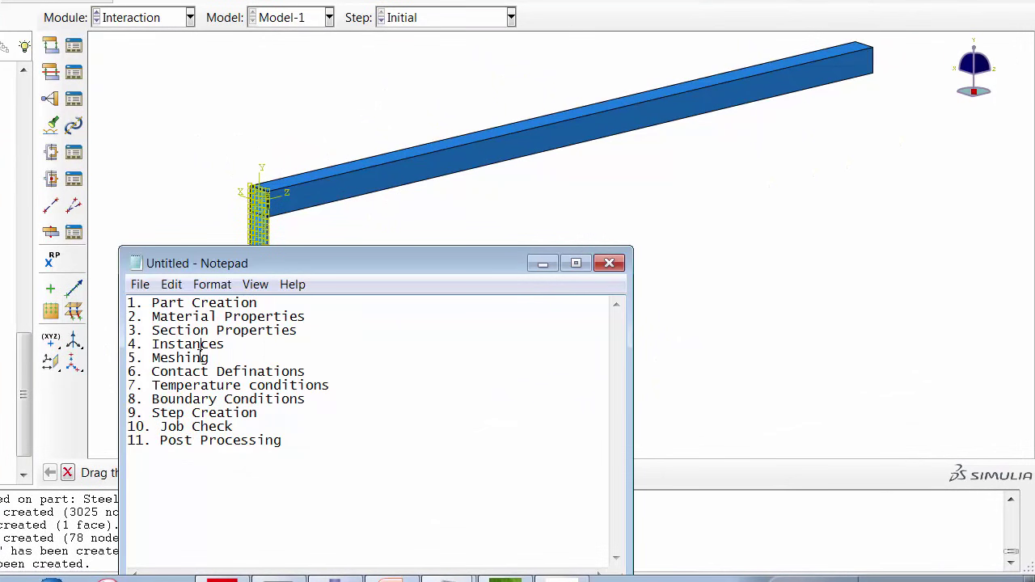
left_click_drag(186, 358, 238, 362)
left_click(238, 361)
left_click_drag(286, 393, 290, 388)
left_click(183, 403)
left_click(542, 264)
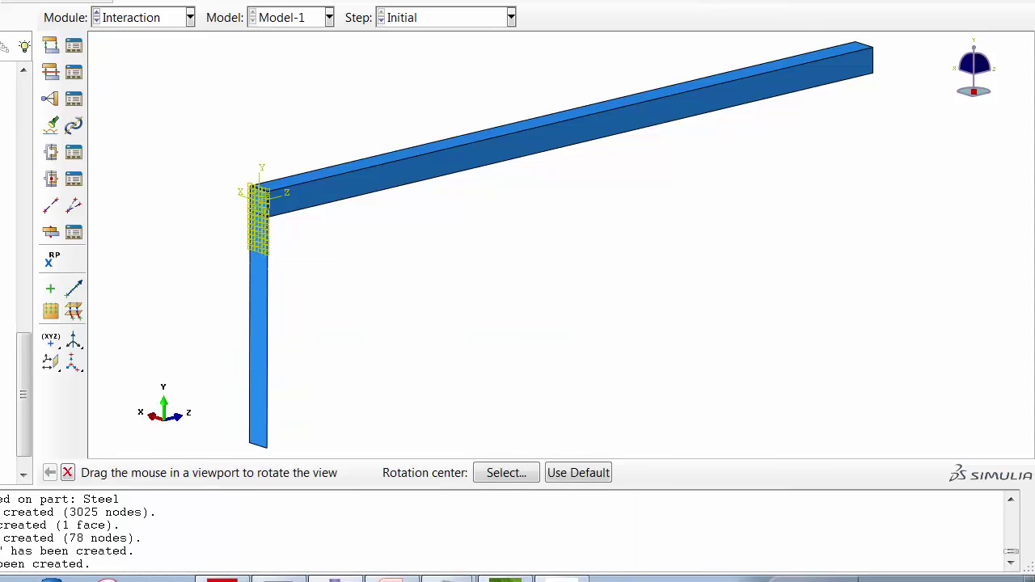
Create an encastre boundary condition in the Initial step on the bottom edge of the Steel strip.
key("Escape")
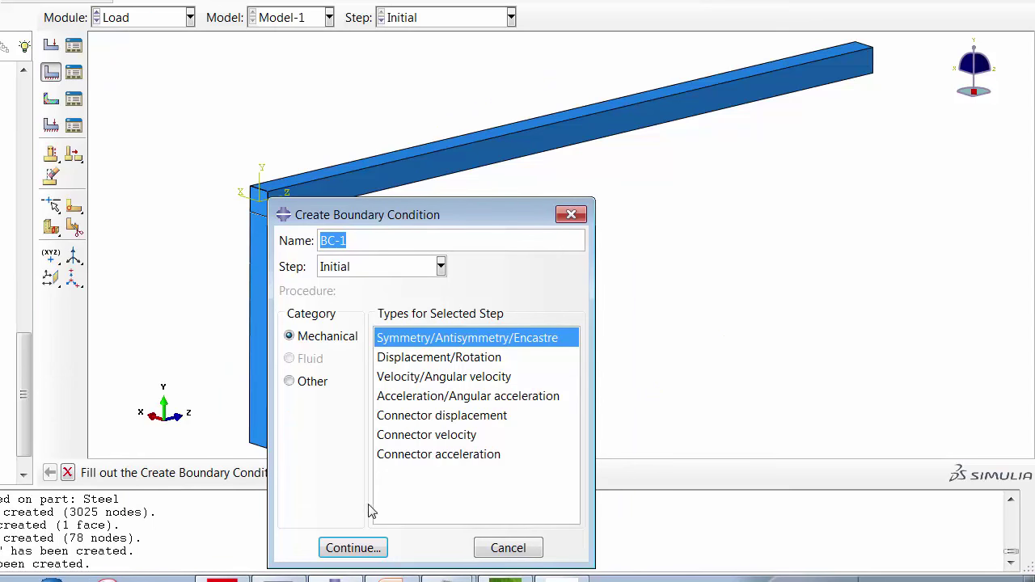
left_click(353, 548)
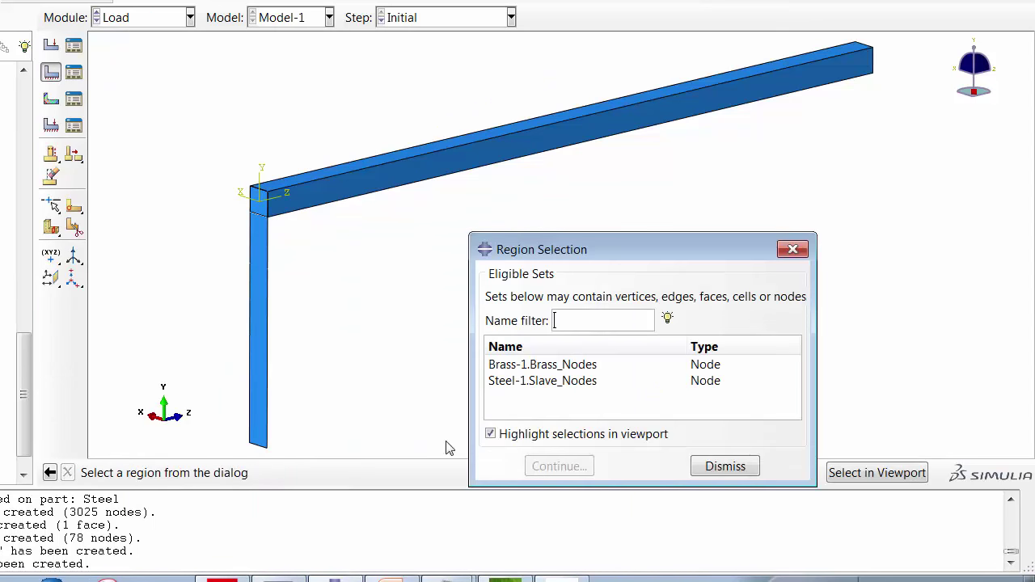
left_click(725, 466)
left_click(257, 444)
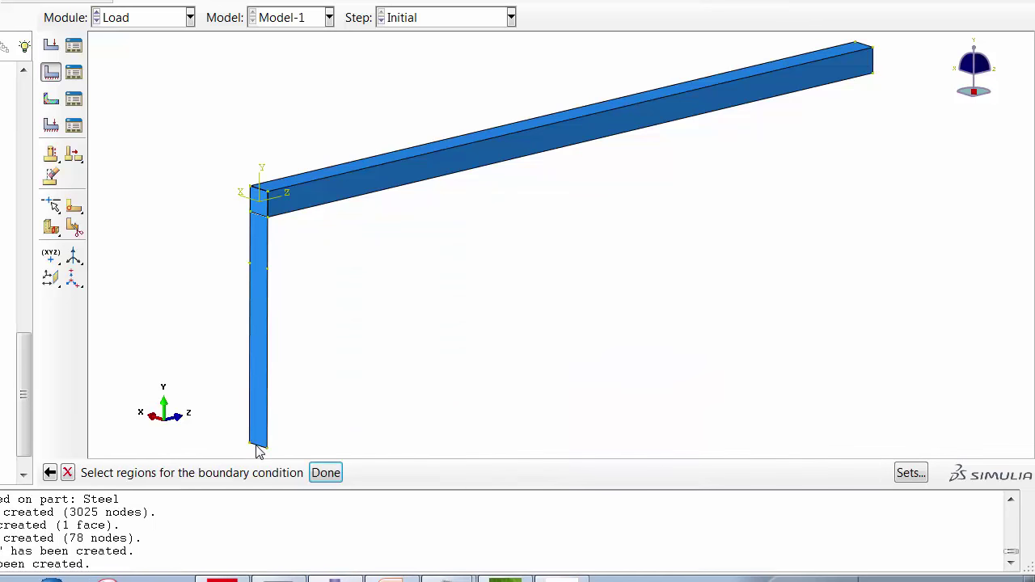
left_click(325, 474)
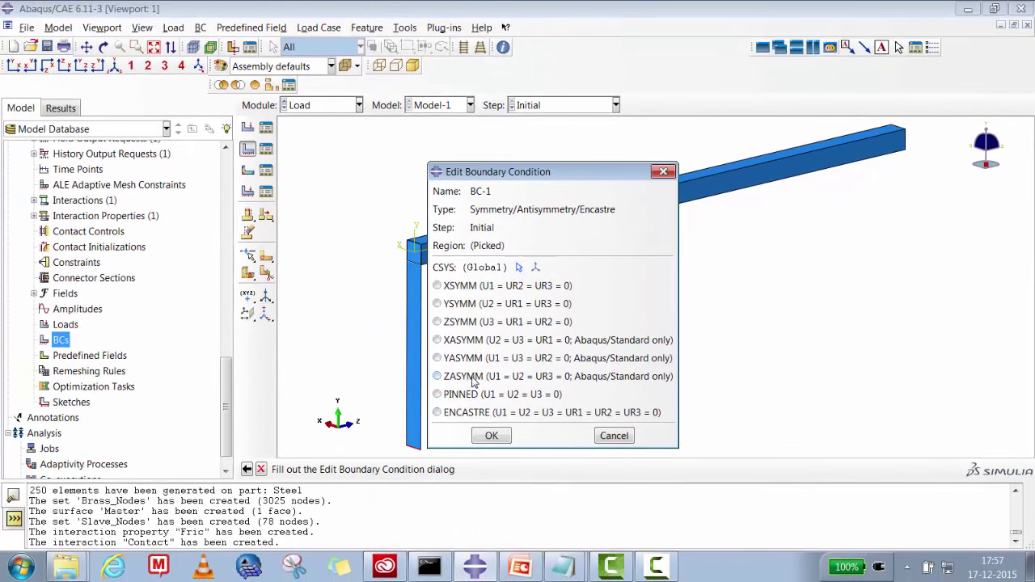
left_click(464, 413)
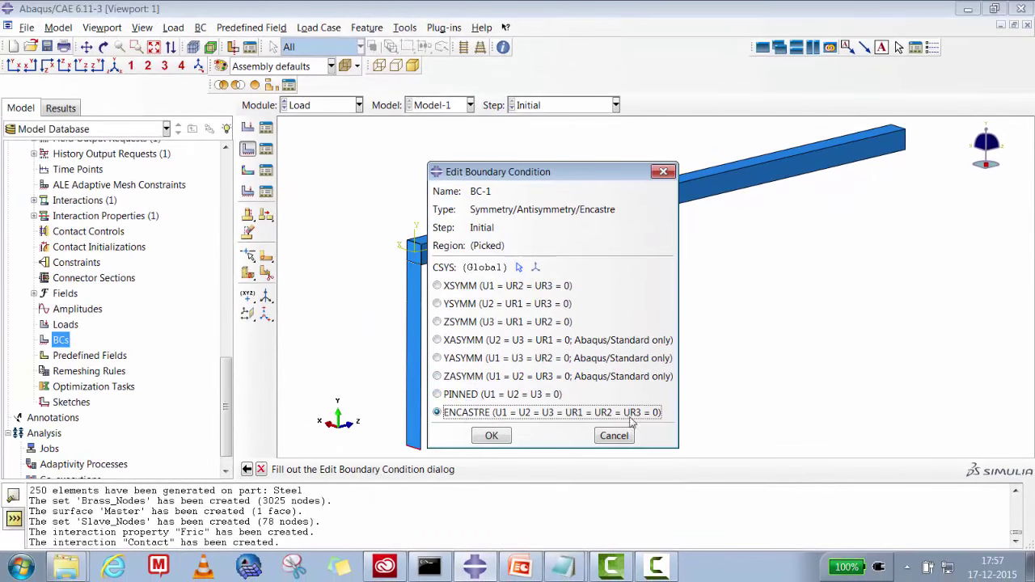
left_click(490, 438)
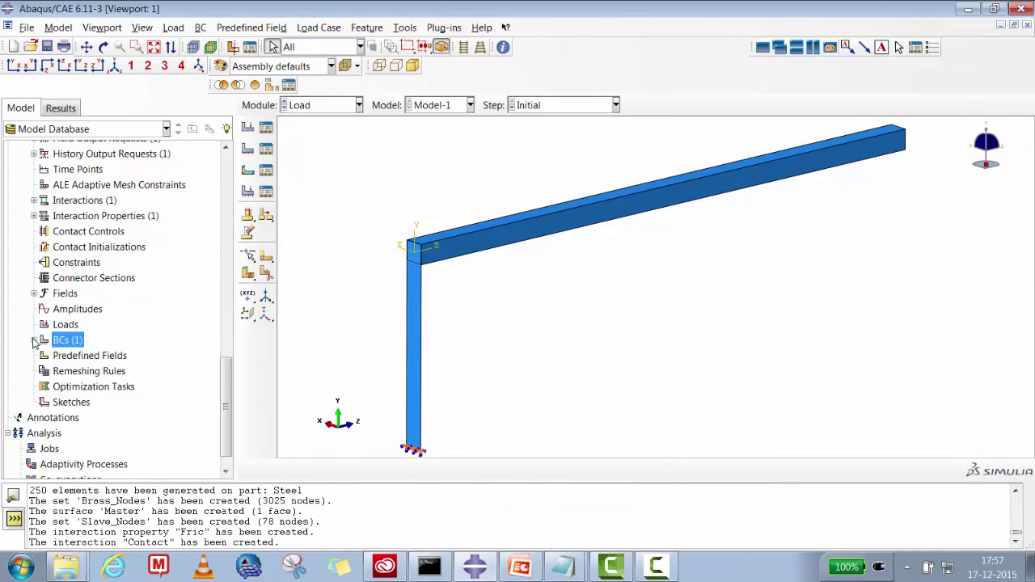
right_click(66, 341)
left_click(103, 385)
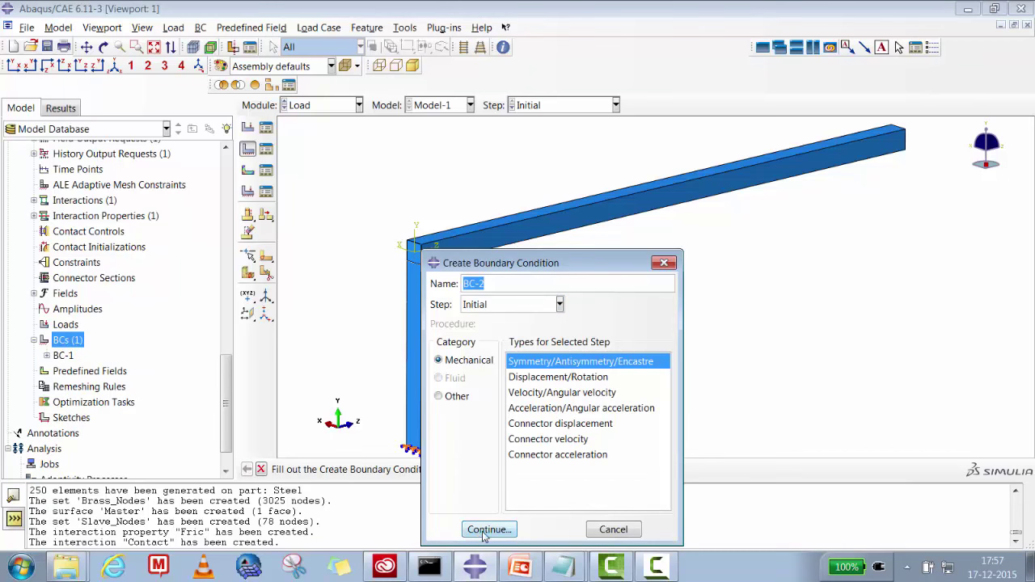
left_click(489, 530)
left_click(104, 47)
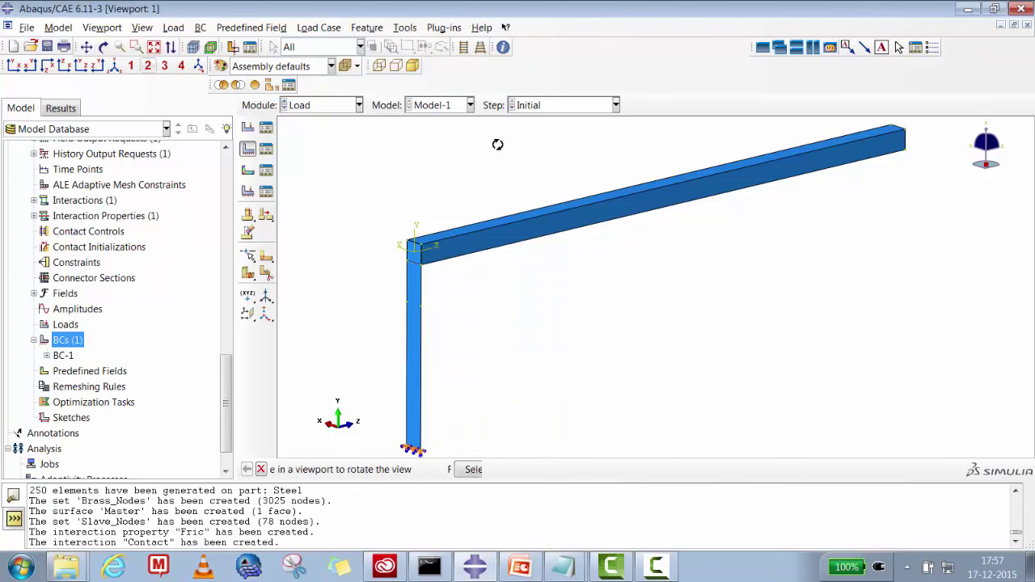
left_click_drag(878, 215, 522, 430)
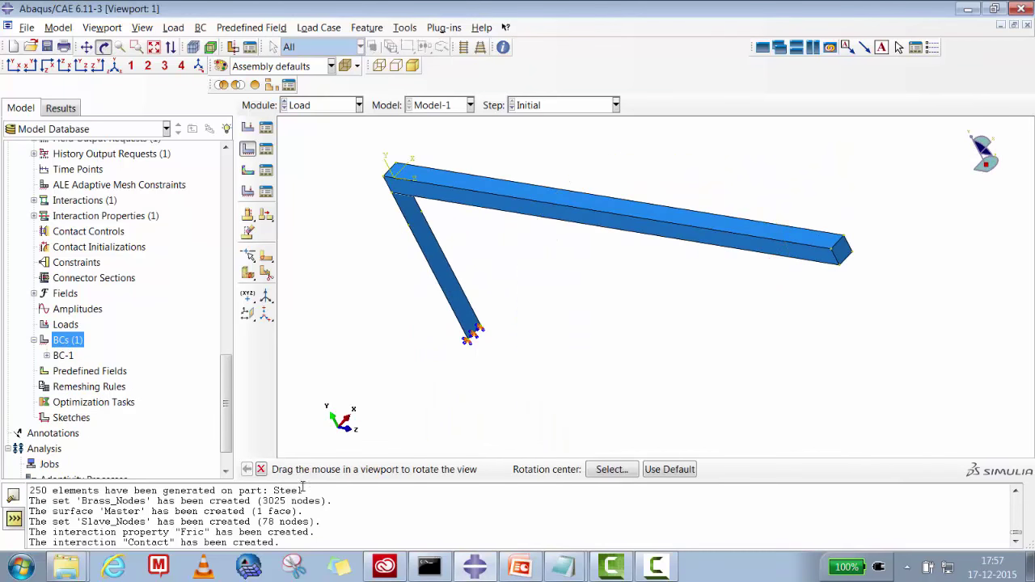
left_click(260, 469)
left_click(797, 260)
right_click(801, 261)
left_click(795, 256)
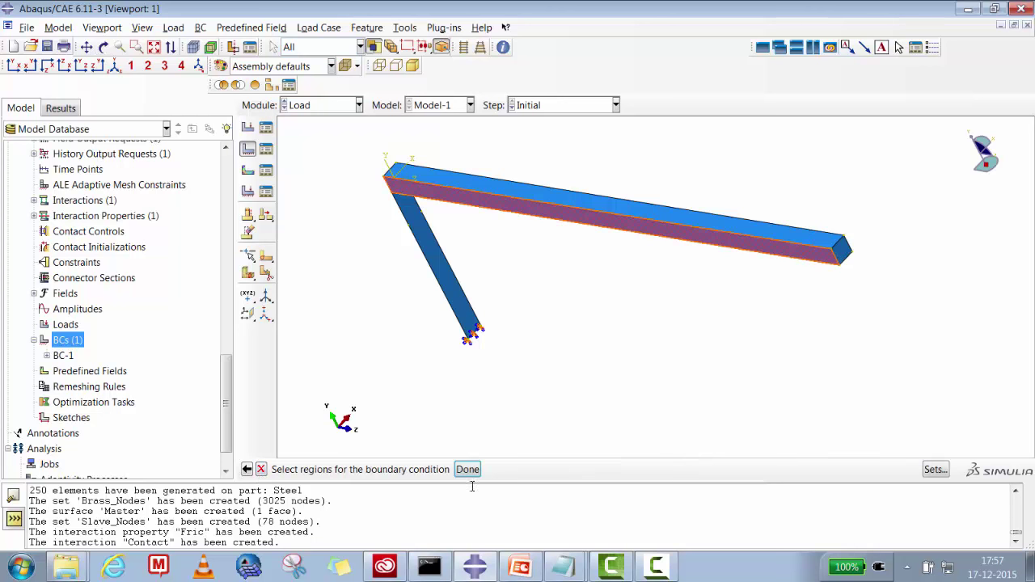
left_click(261, 470)
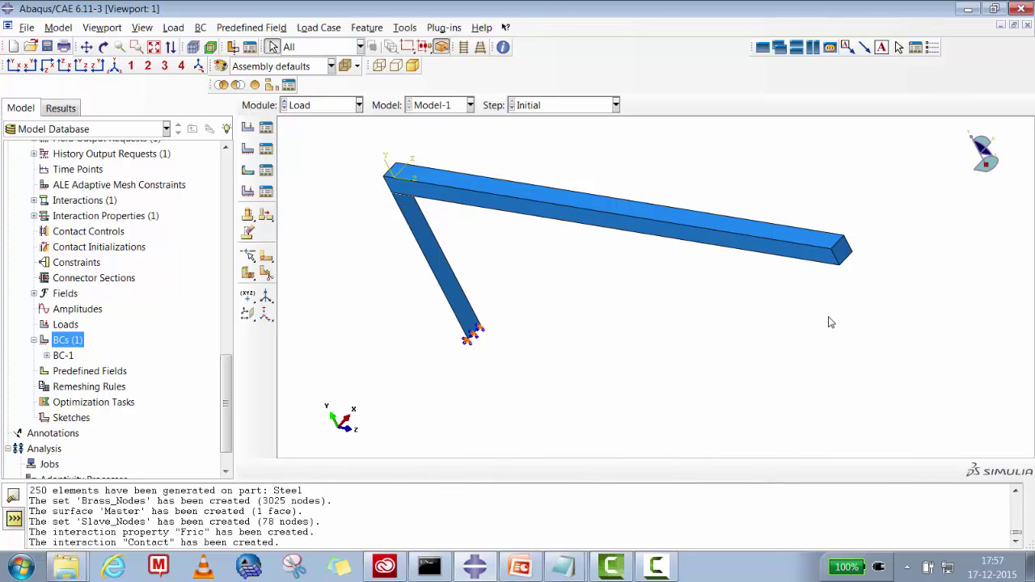
Create an encastre boundary condition in the Initial step on the Brass bar's end face away from the Steel strip.
right_click(62, 341)
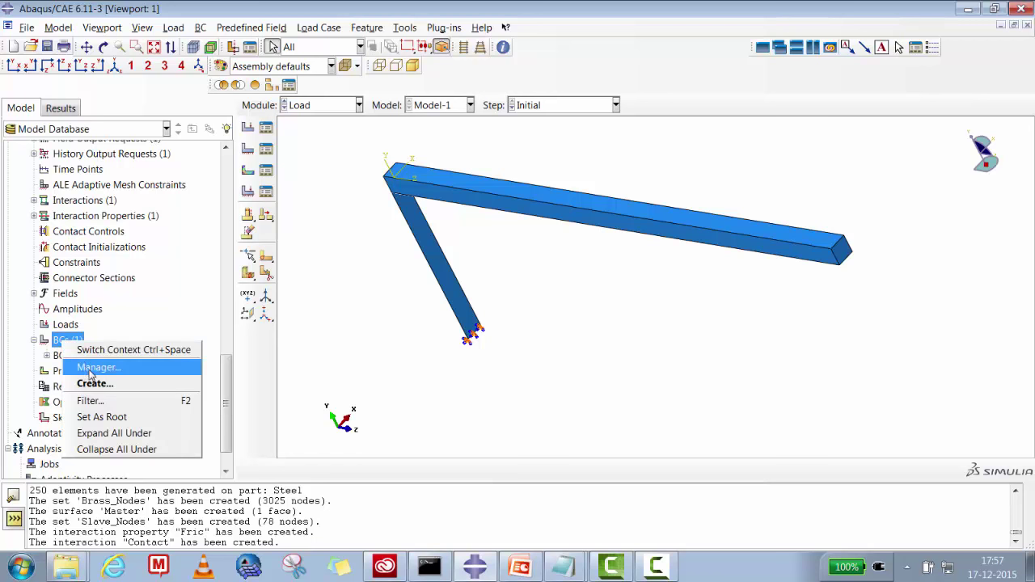
left_click(95, 385)
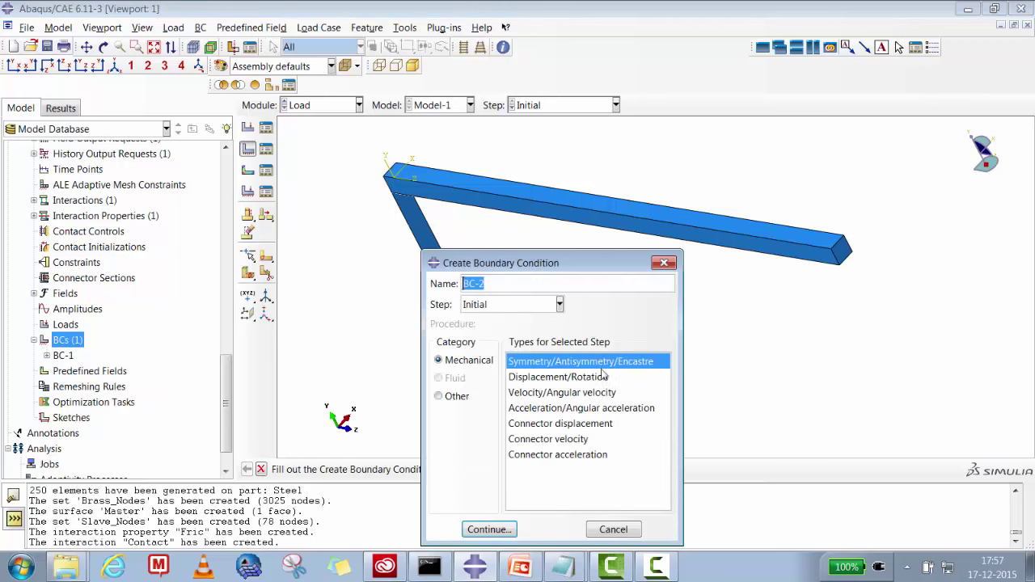
left_click(492, 530)
left_click(846, 252)
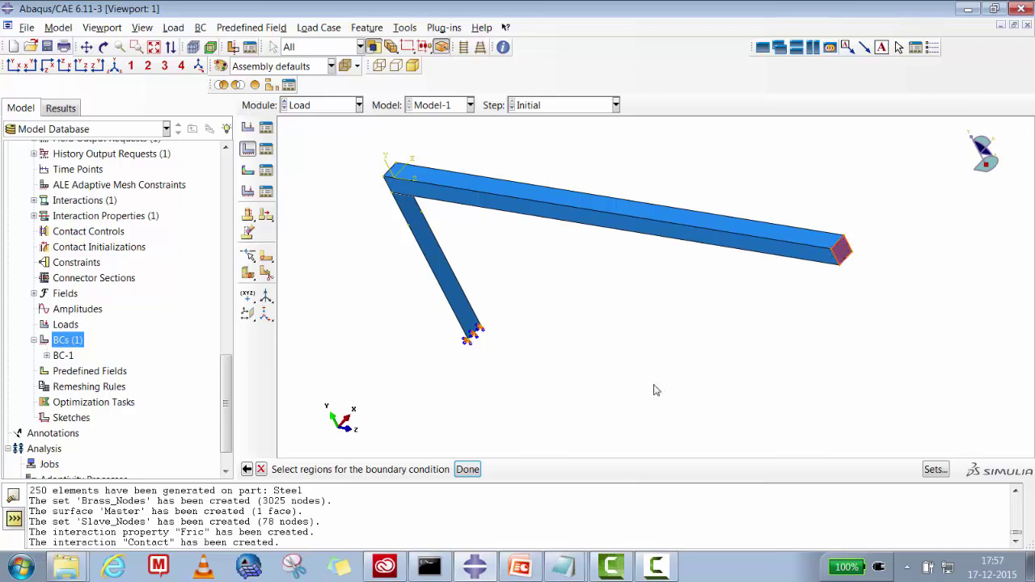
left_click(468, 469)
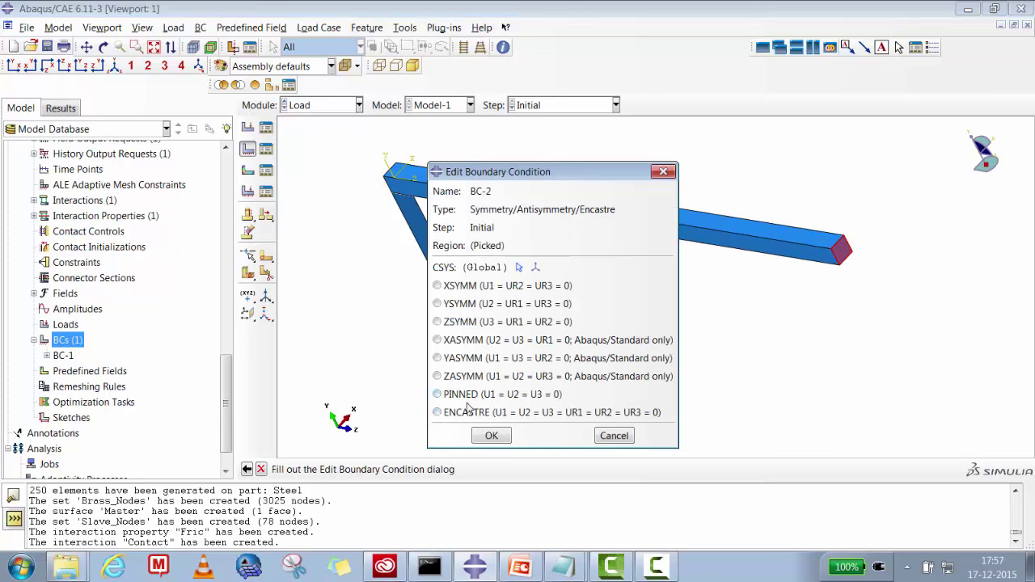
left_click(465, 414)
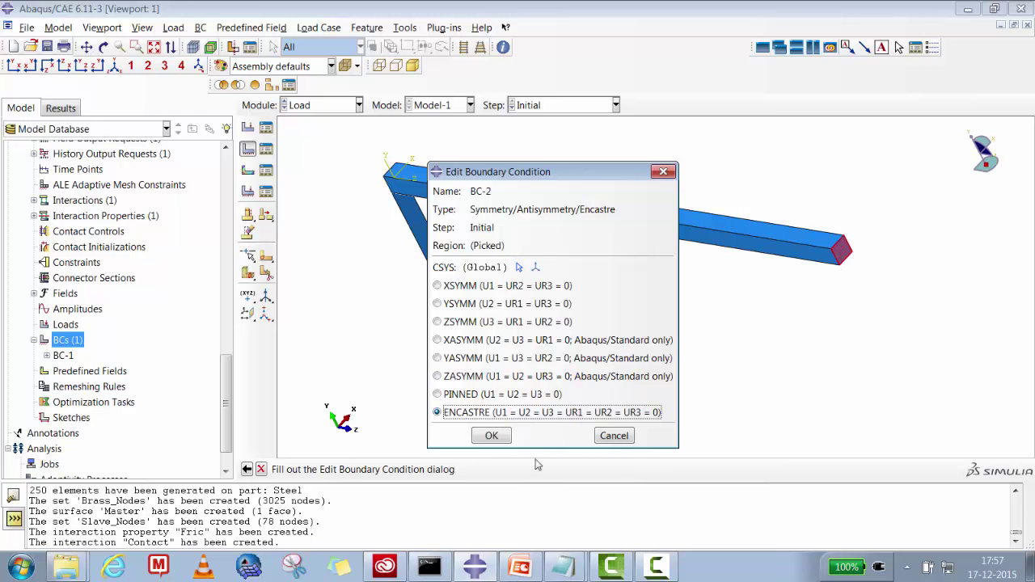
left_click(491, 436)
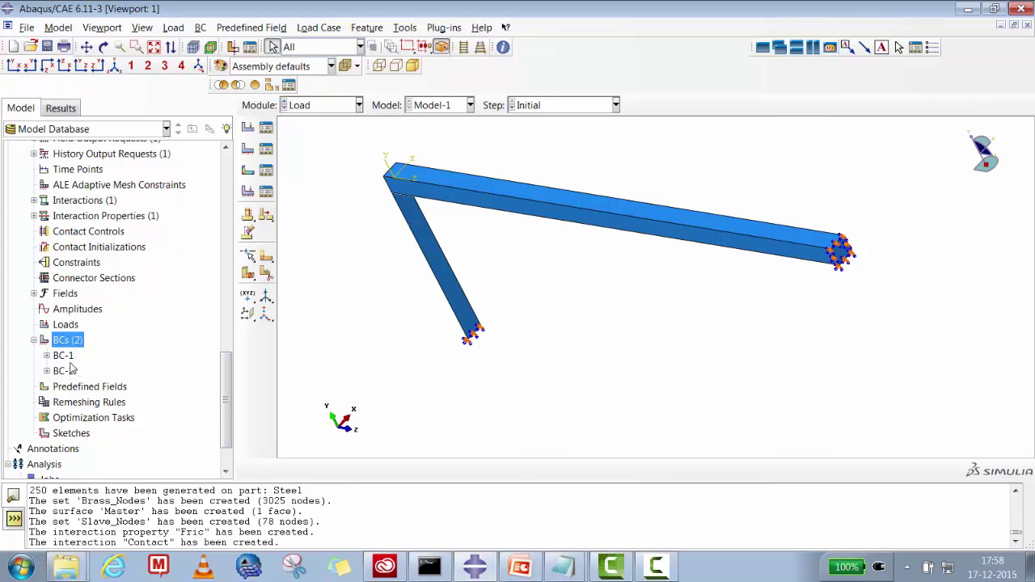
Start a Temperature predefined field named T1 in the Initial step.
scroll(226, 389, "up", 2)
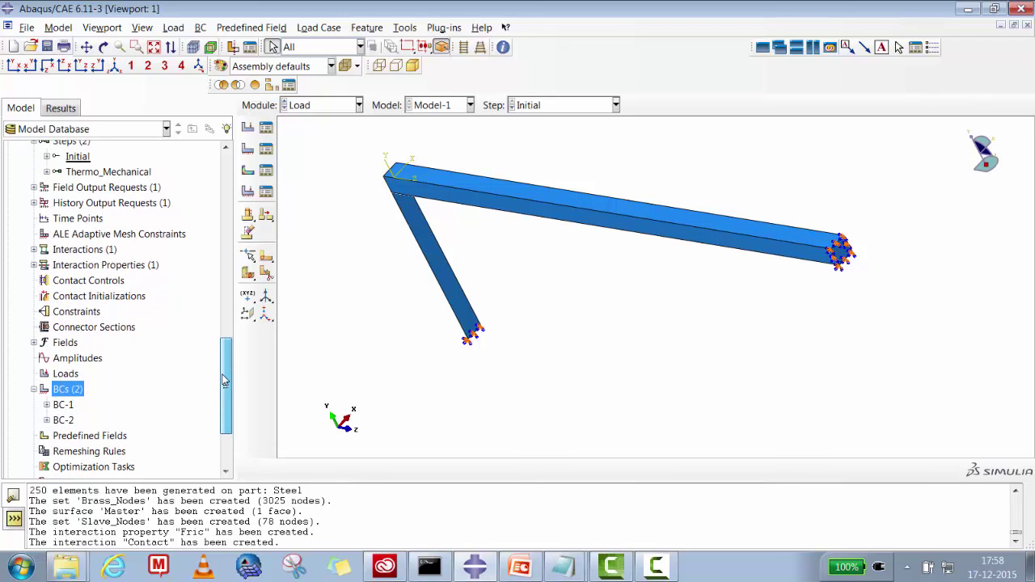
scroll(227, 389, "down", 2)
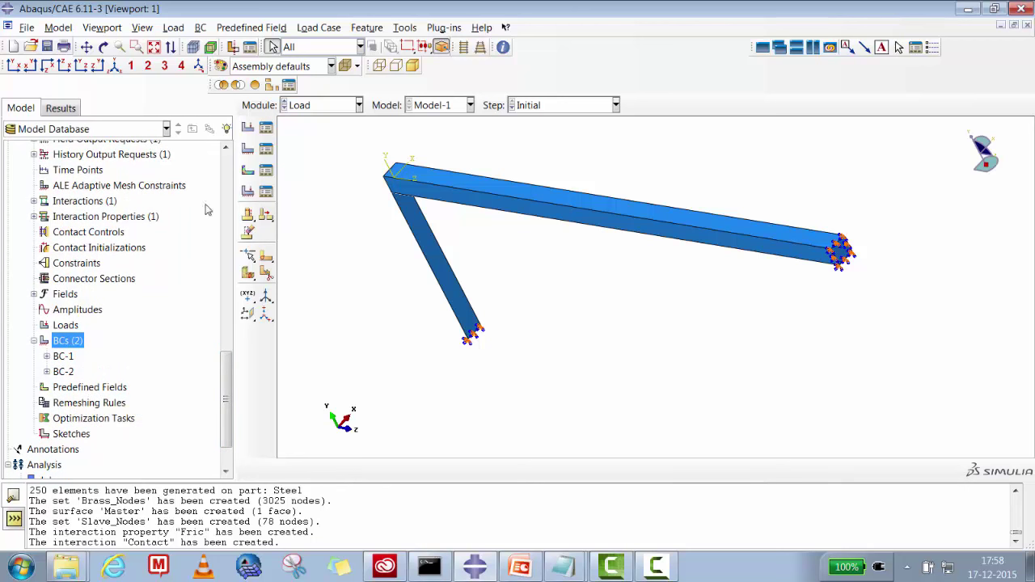
left_click(250, 173)
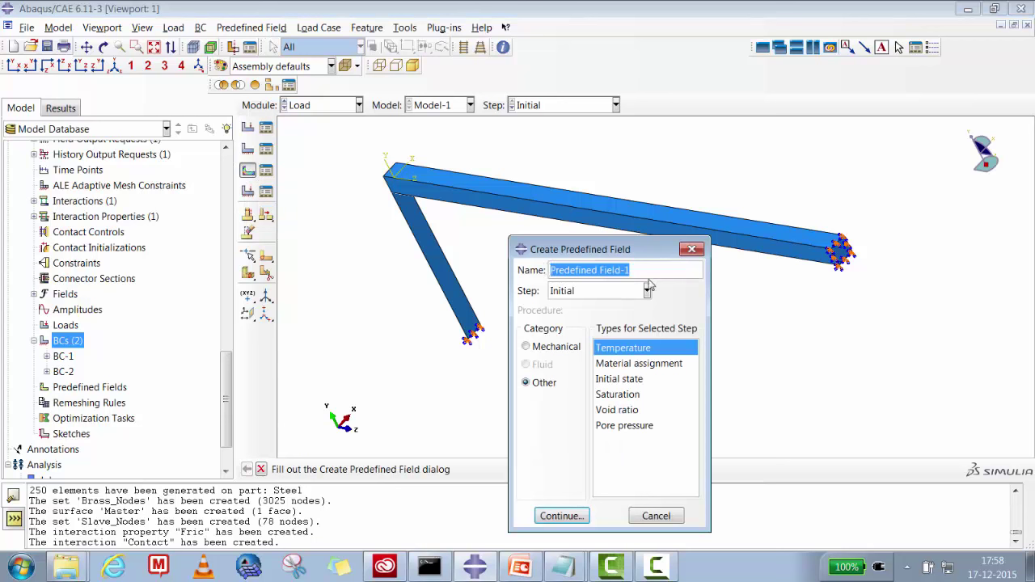
left_click_drag(636, 271, 550, 271)
type("T1")
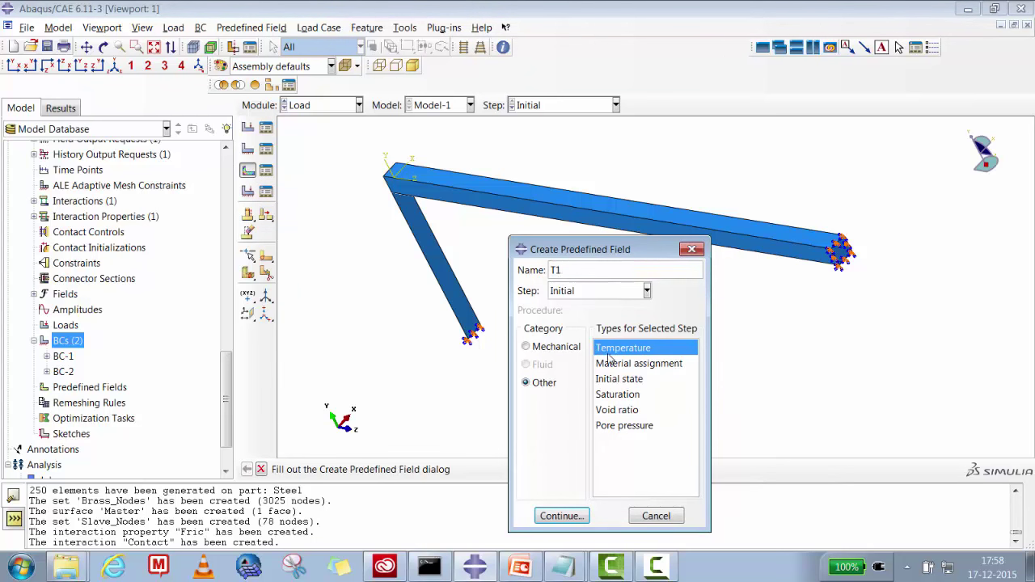
left_click(572, 522)
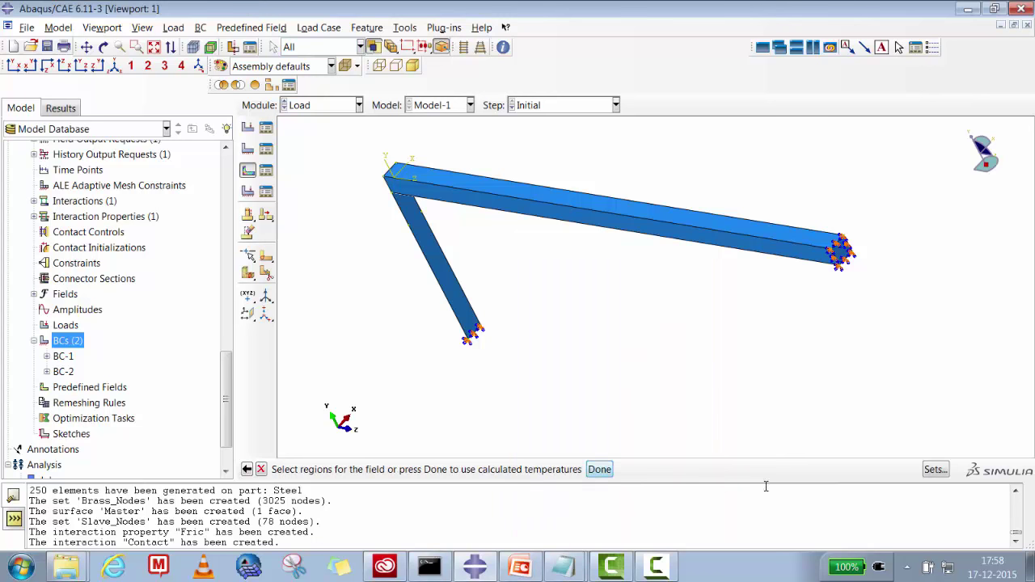
Apply the T1 temperature field to Brass-1.Brass_Nodes with direct specification, constant through the region.
left_click(934, 470)
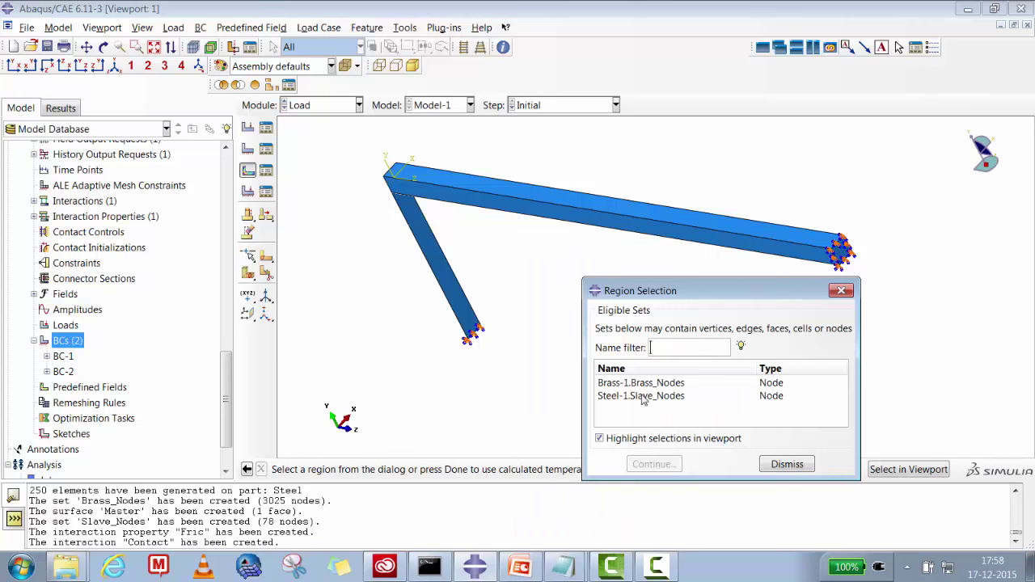
left_click(647, 385)
left_click(654, 465)
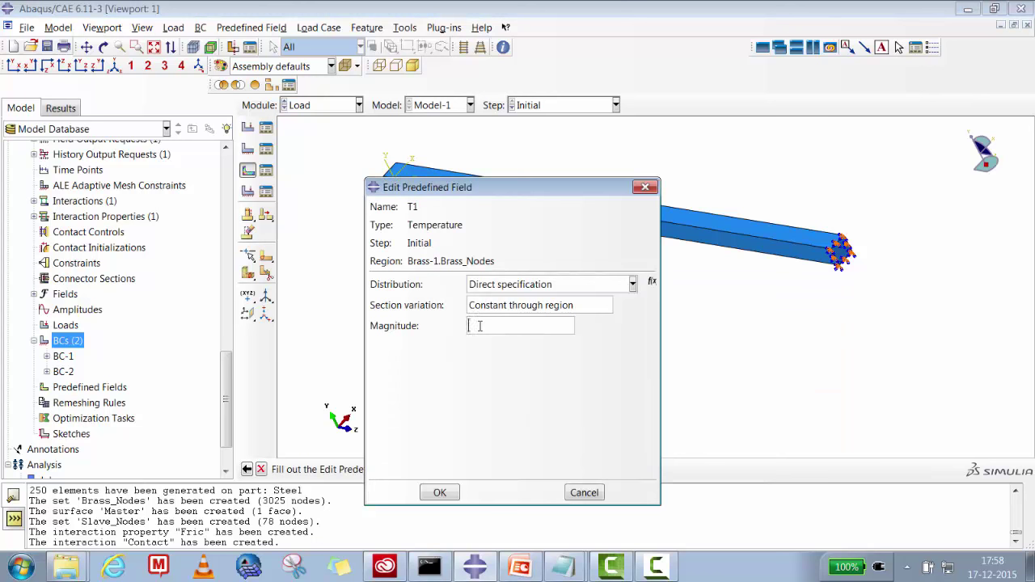
left_click(438, 494)
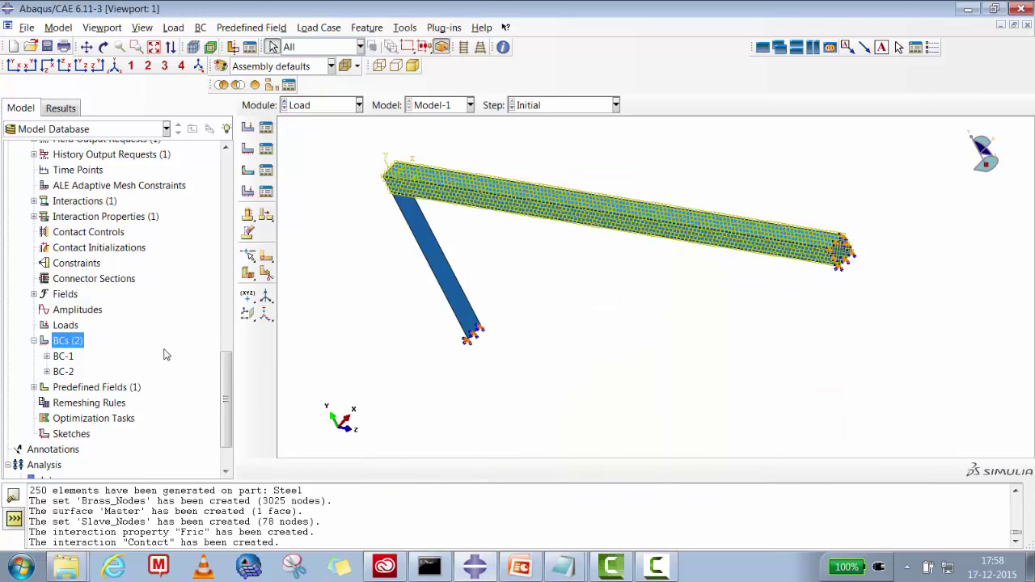
Start a Temperature predefined field named T2 in the Thermo_Mechanical step.
left_click(248, 170)
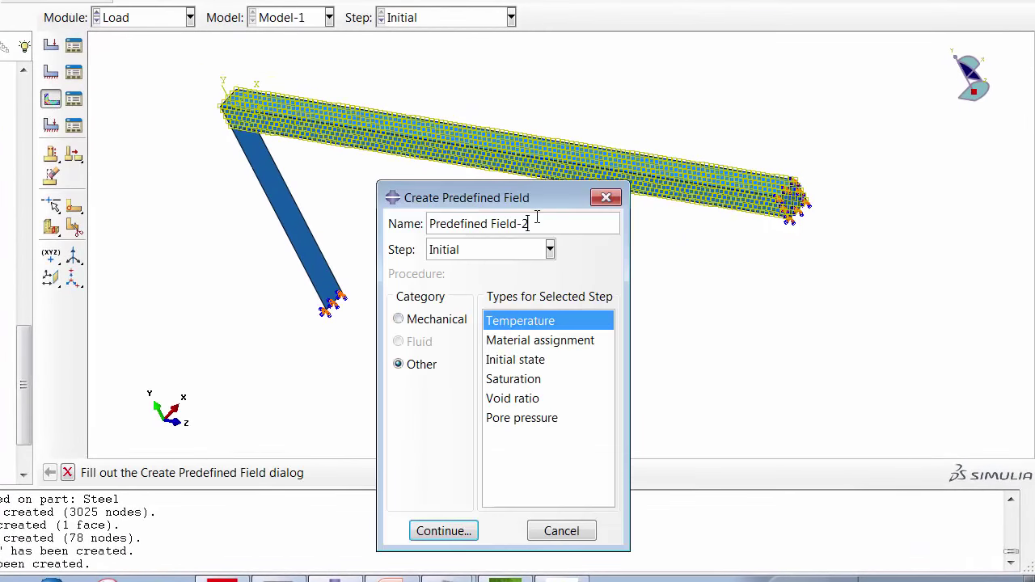
type("T2")
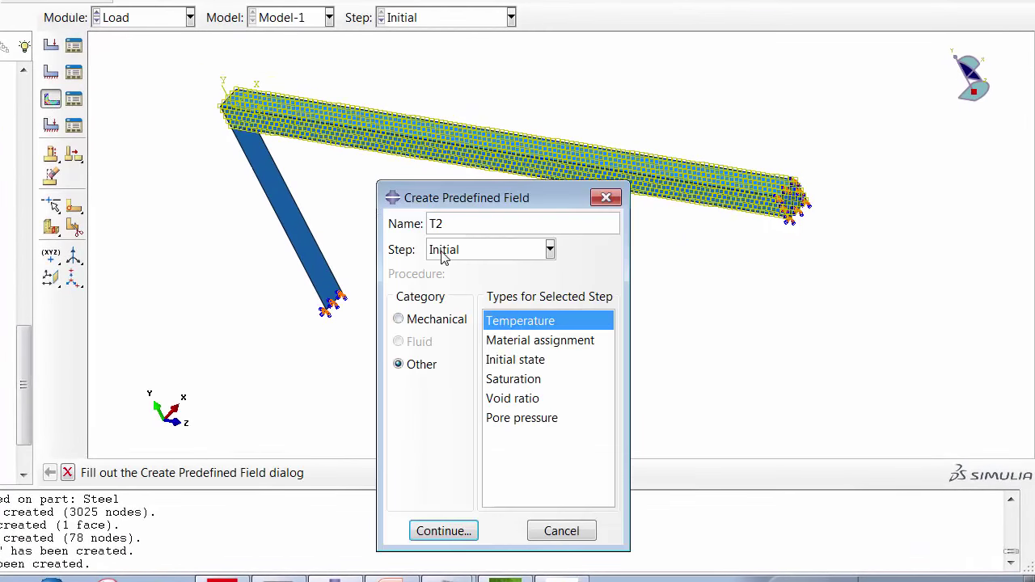
left_click(447, 251)
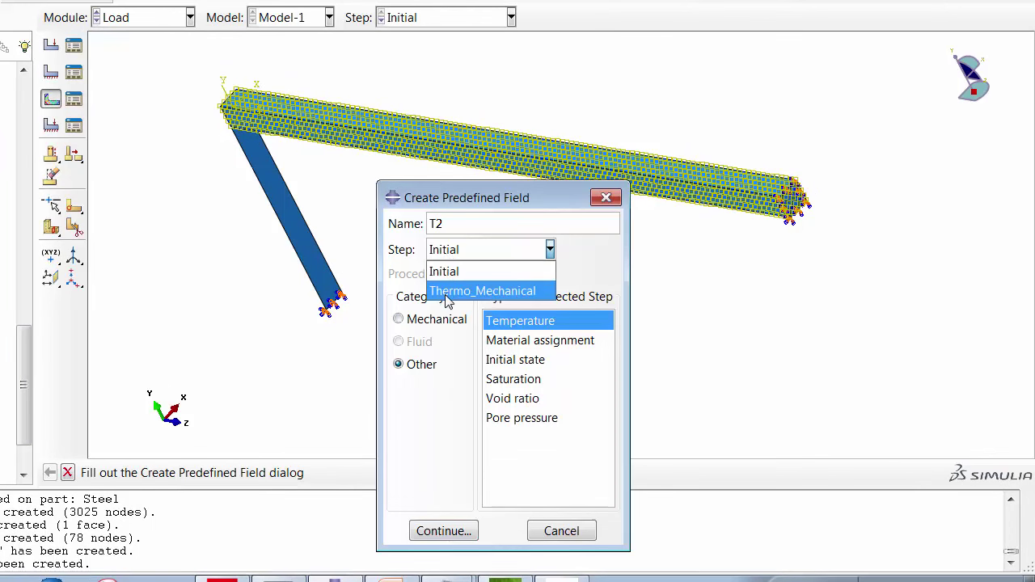
left_click(447, 296)
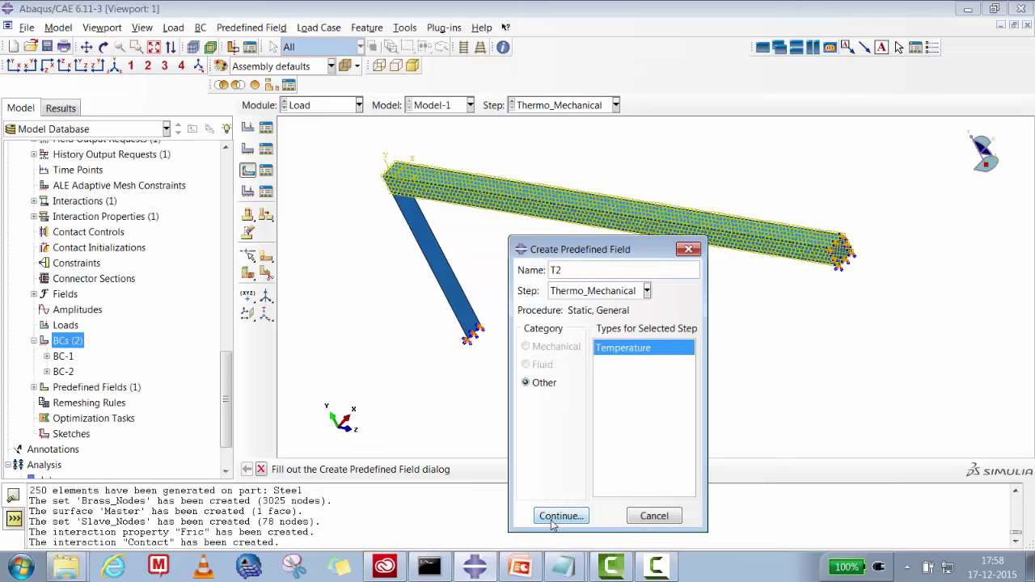
left_click(436, 532)
Apply the T2 temperature field to Brass-1.Brass_Nodes with direct specification, a magnitude of 720 and ramp amplitude.
left_click(662, 385)
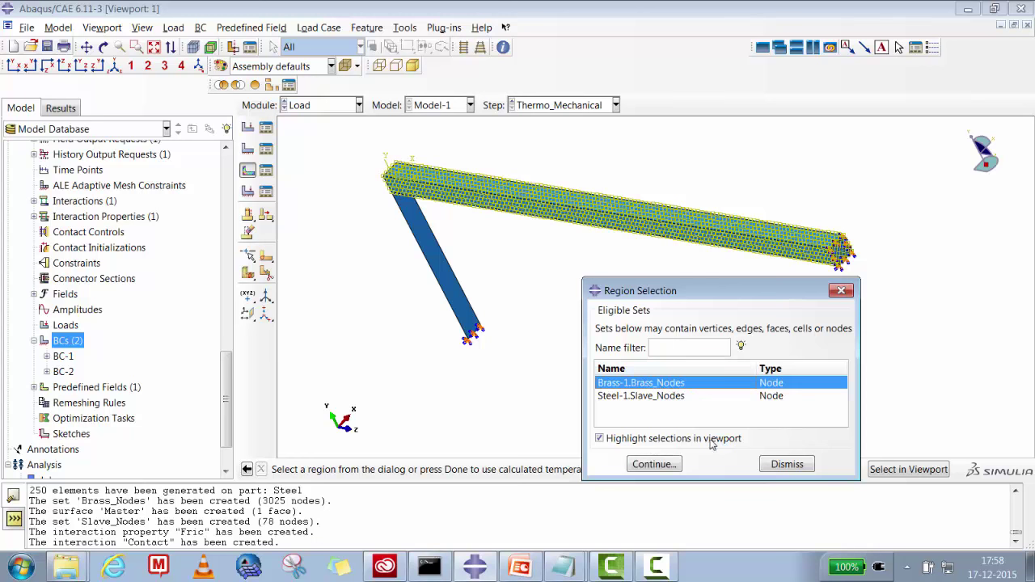
left_click(654, 465)
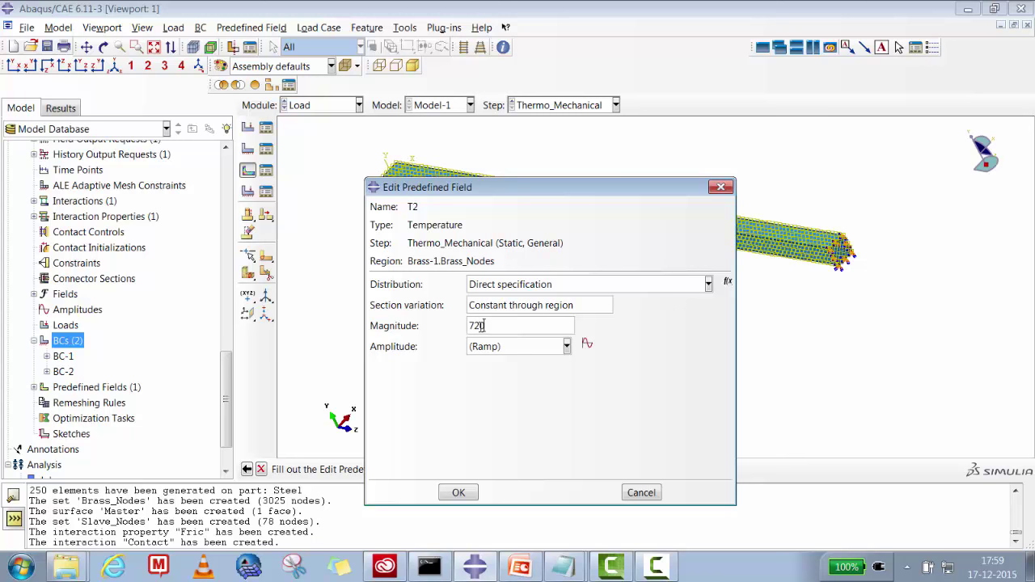
left_click(465, 498)
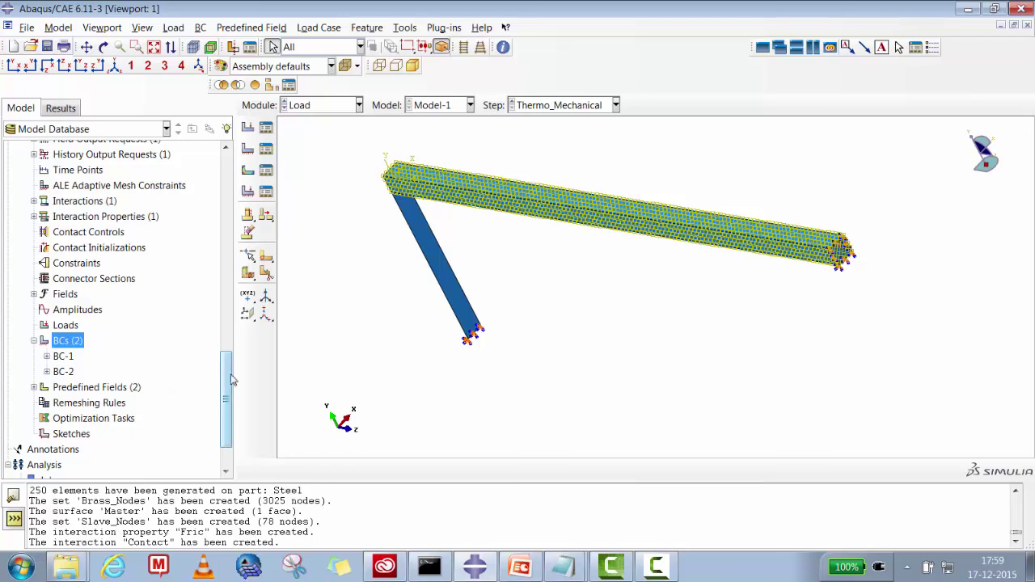
Switch to the untitled Notepad file and review its checklist of modelling stages, from part creation to post processing.
scroll(226, 375, "down", 1)
scroll(227, 375, "up", 2)
left_click_drag(227, 374, 229, 283)
mouse_move(568, 569)
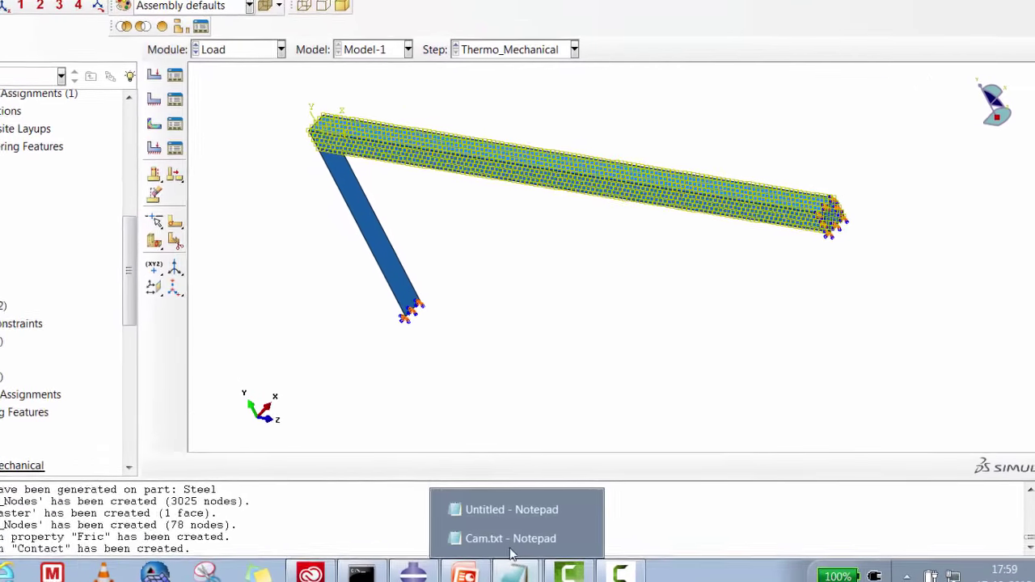
left_click(524, 507)
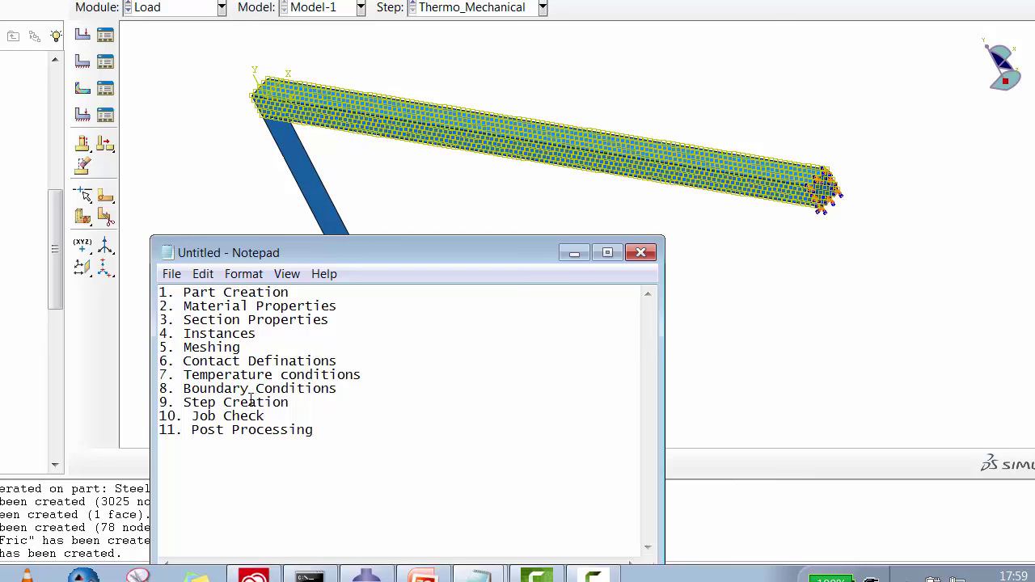
left_click(575, 254)
Save the model database as Thermal_Switch in the Thermal_Switch folder under Abaqus_Acumen.
left_click_drag(53, 237, 53, 99)
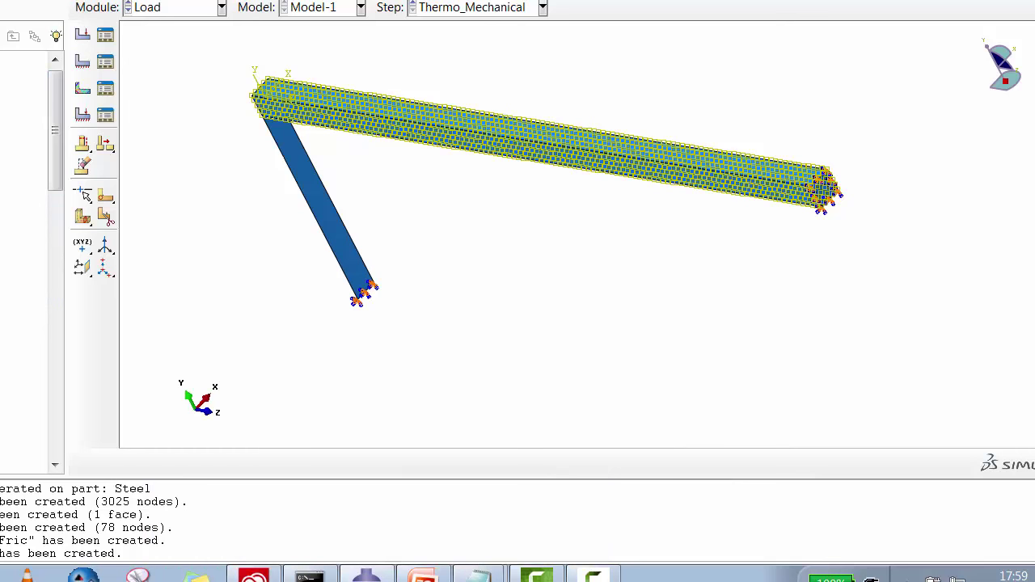
left_click(32, 88)
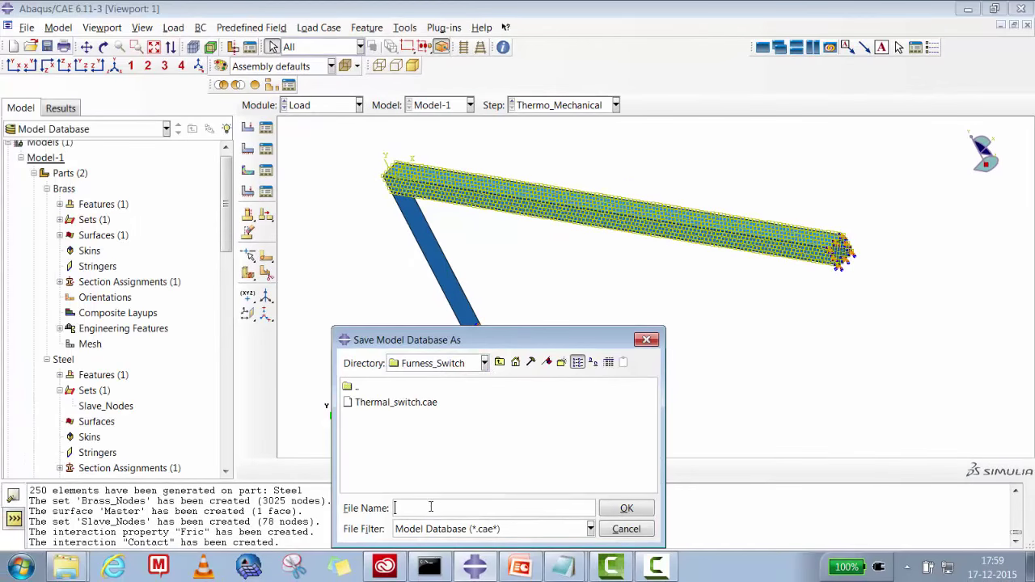
left_click(500, 363)
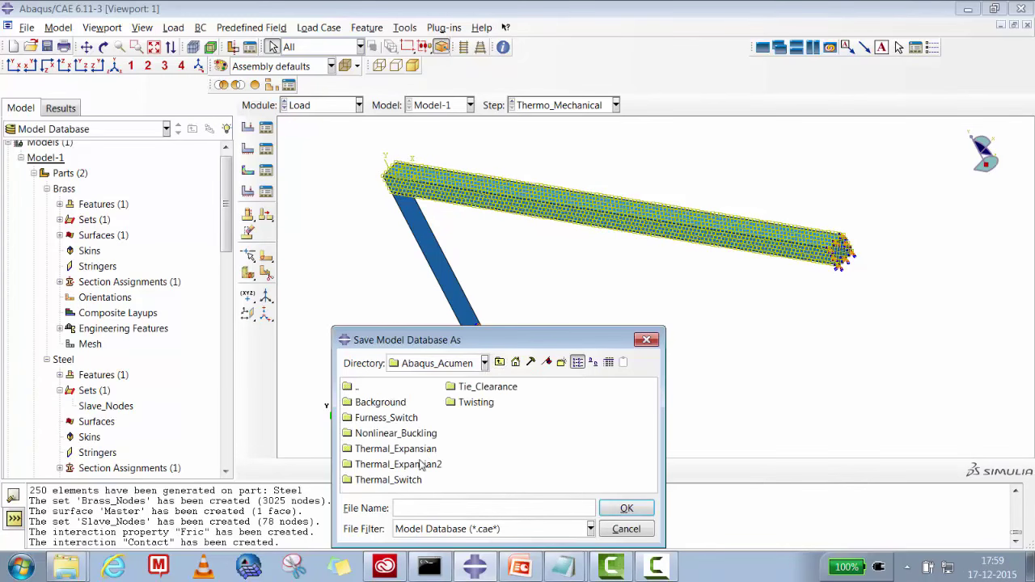
double_click(396, 480)
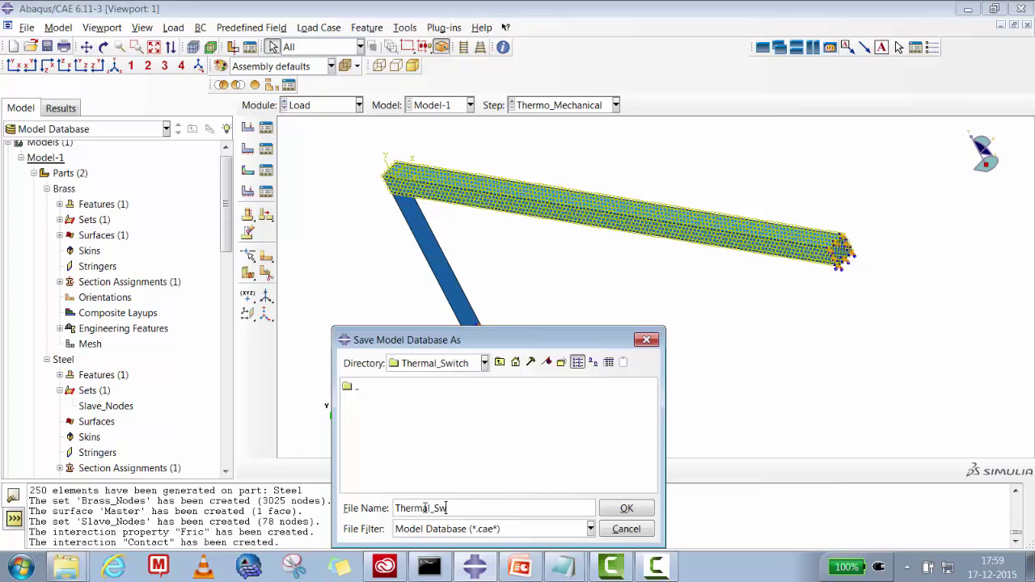
left_click(626, 507)
Create a full analysis job named Thermal_Switch from Model-1 in the Job module, keeping the default submission settings.
left_click_drag(226, 235, 239, 295)
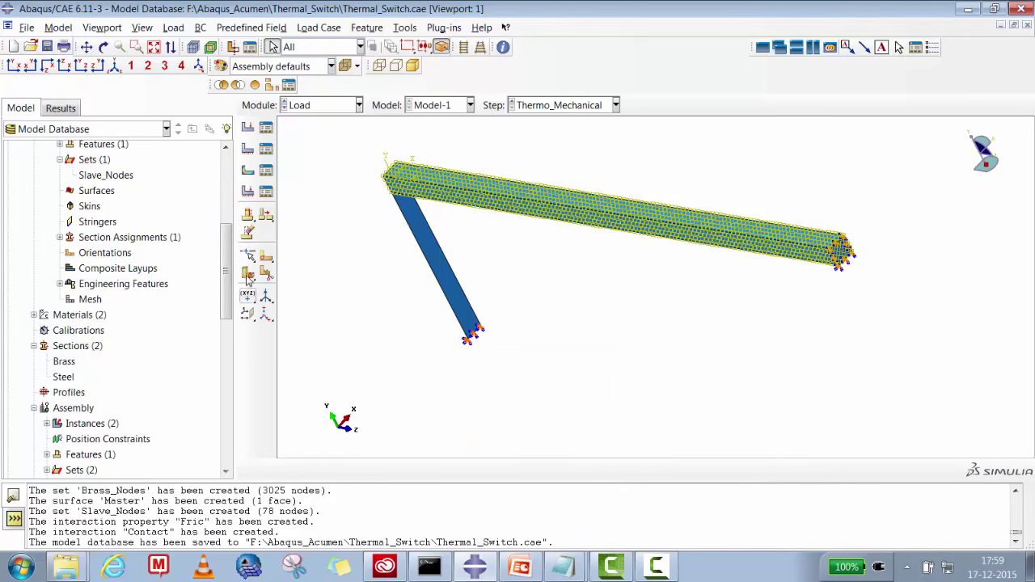
left_click(315, 106)
left_click(325, 242)
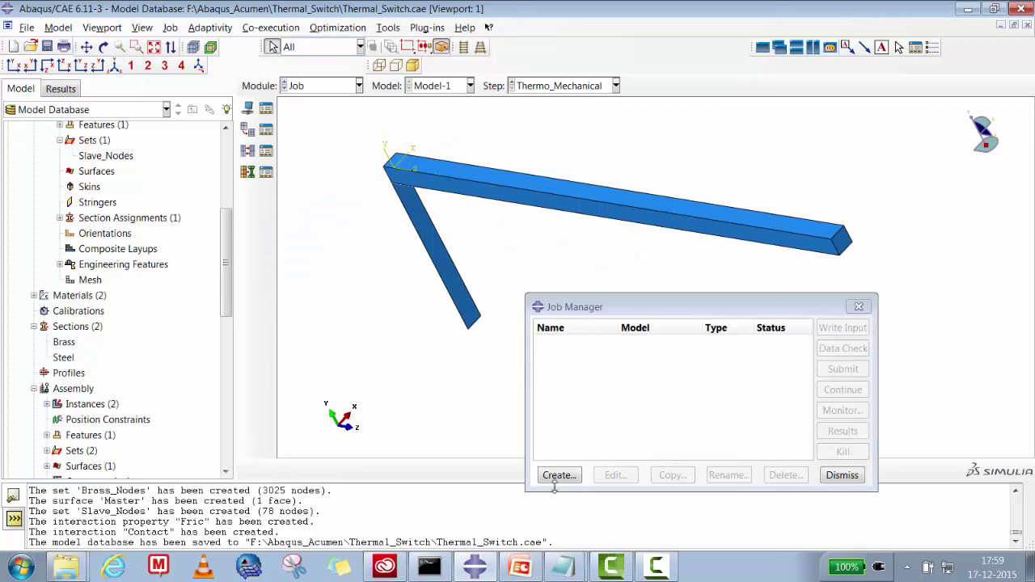
left_click(558, 477)
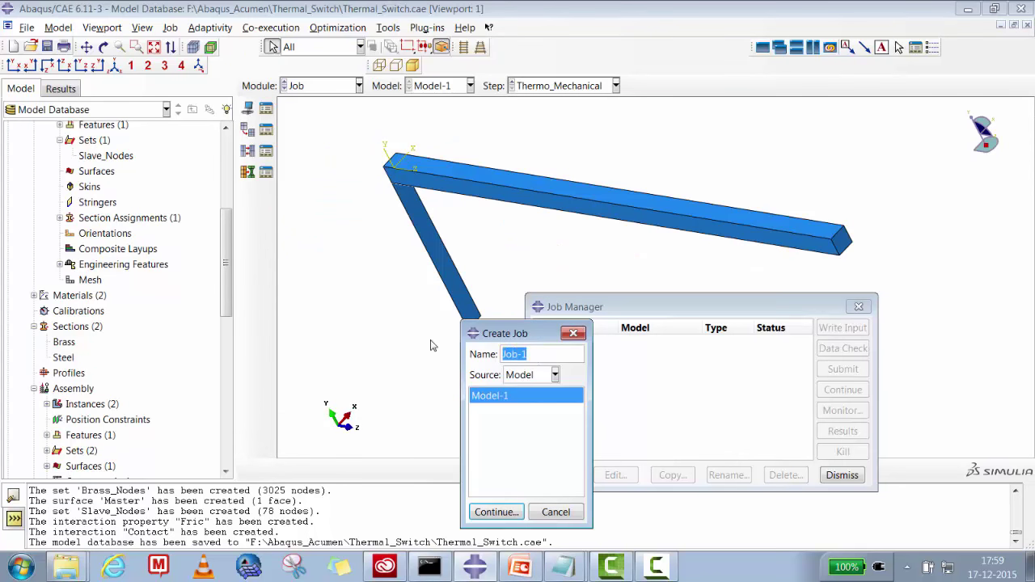
type("Thermal_Switc")
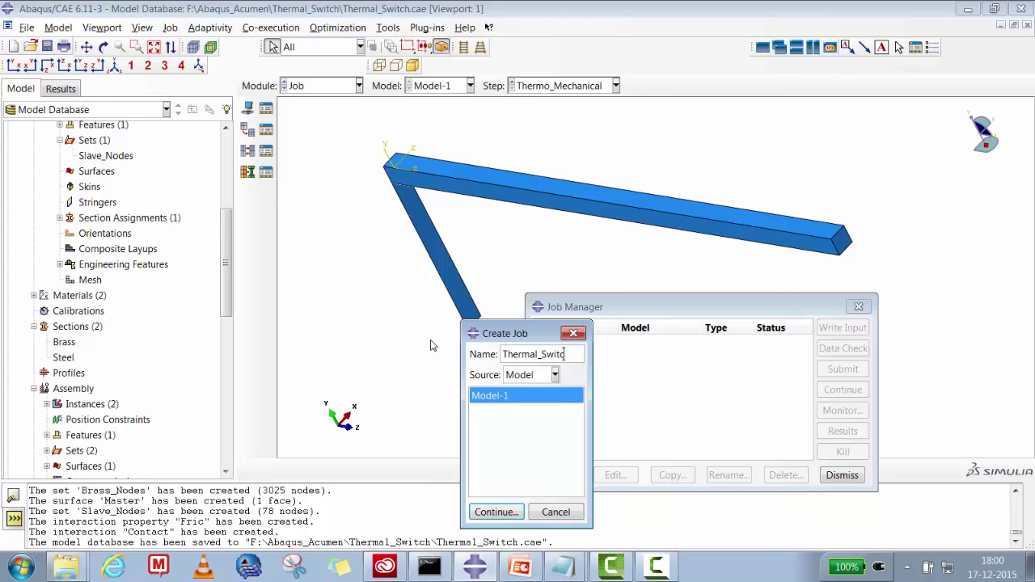
left_click(495, 512)
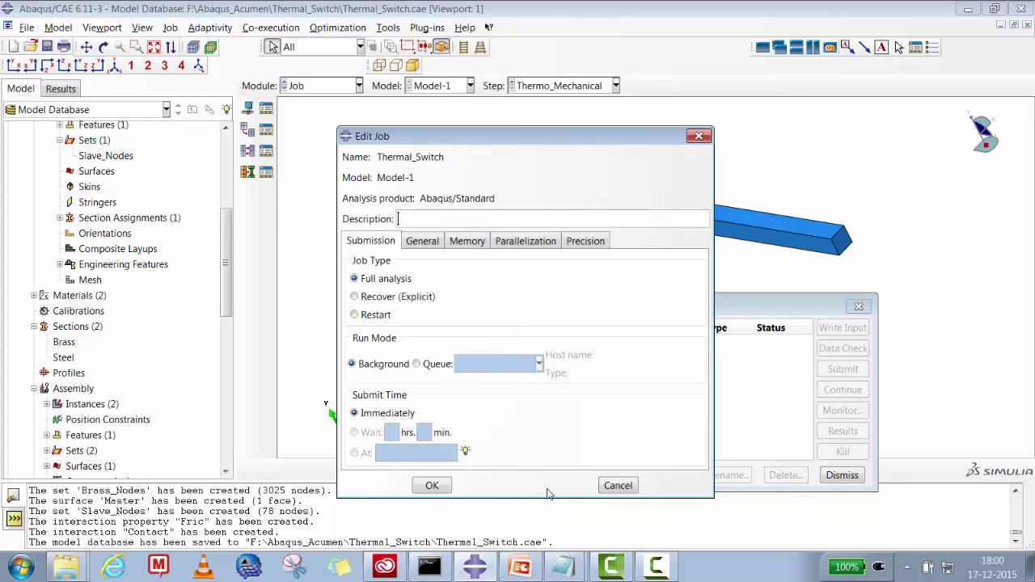
left_click(432, 485)
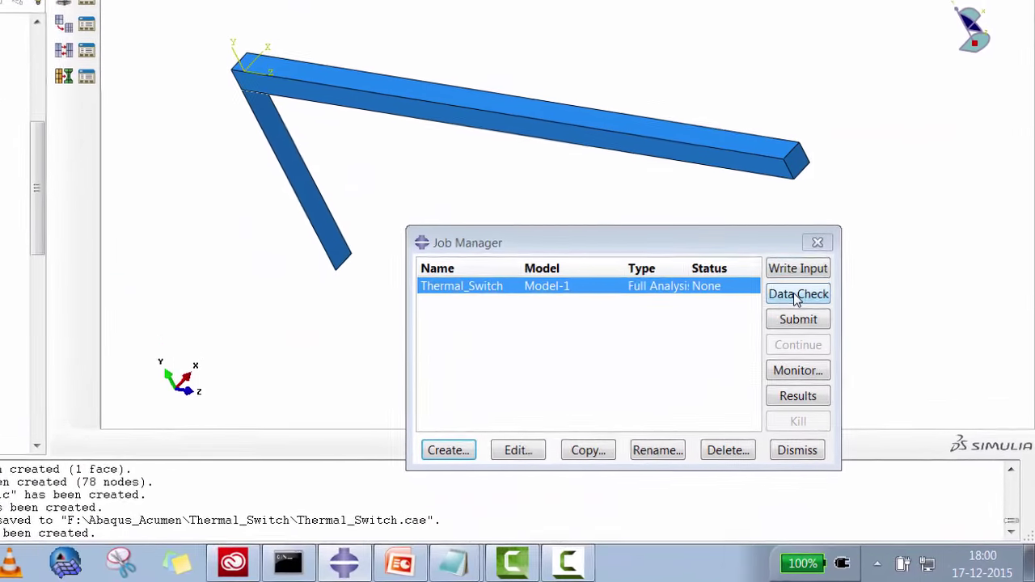
Run a data check on the Thermal_Switch job and submit it for full analysis, overwriting the existing job files.
left_click(843, 347)
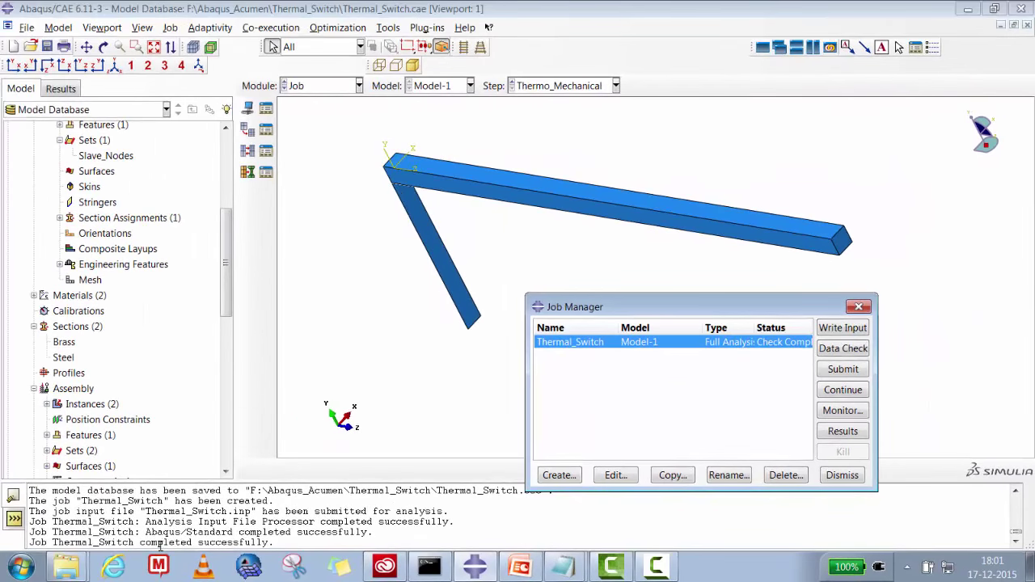
left_click(842, 371)
left_click(515, 353)
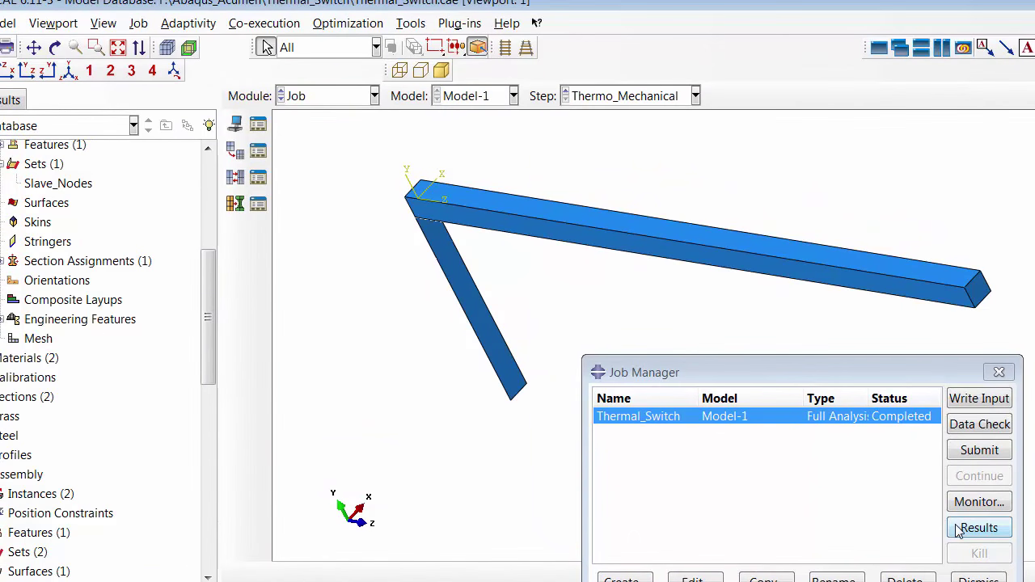
Open the Thermal_Switch job results and animate the time history of the deformed shape in the Y-Z side view.
left_click(938, 497)
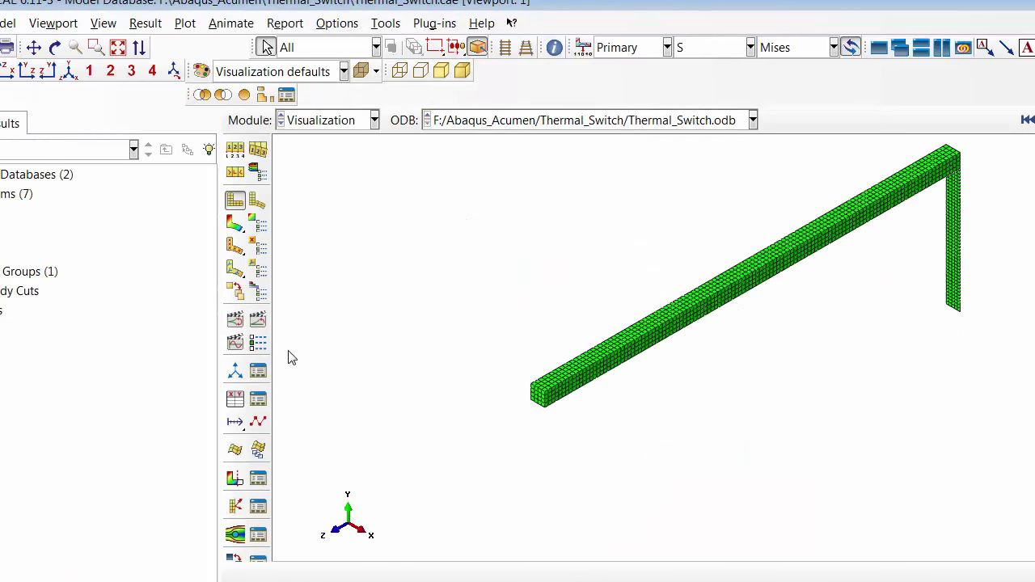
left_click(264, 326)
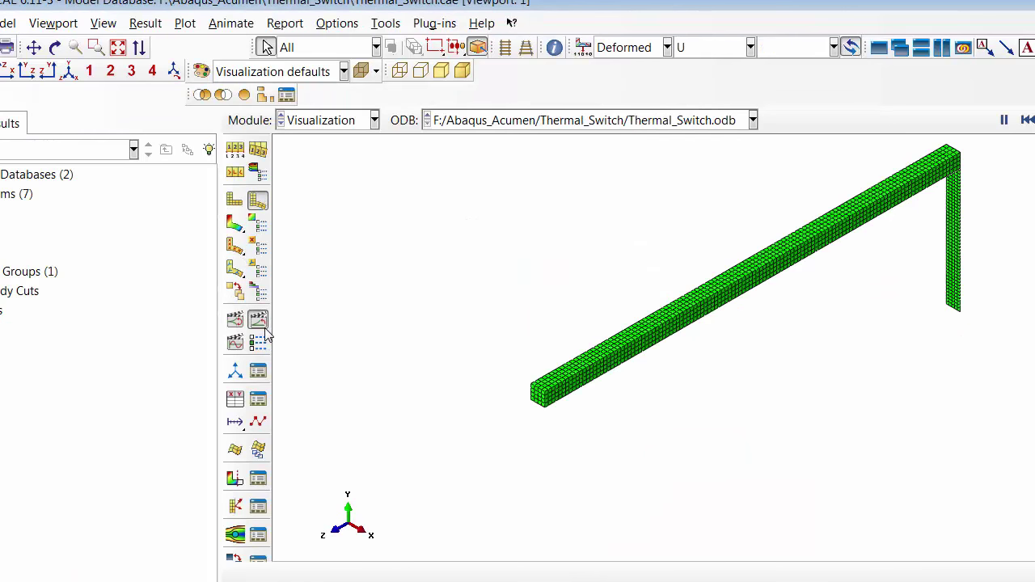
left_click(55, 47)
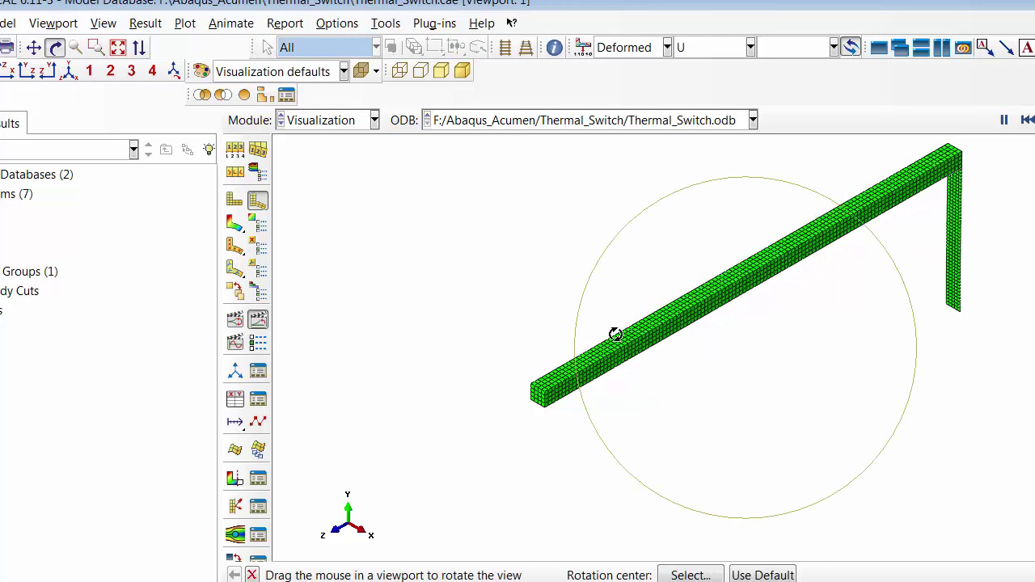
left_click_drag(612, 330, 651, 309)
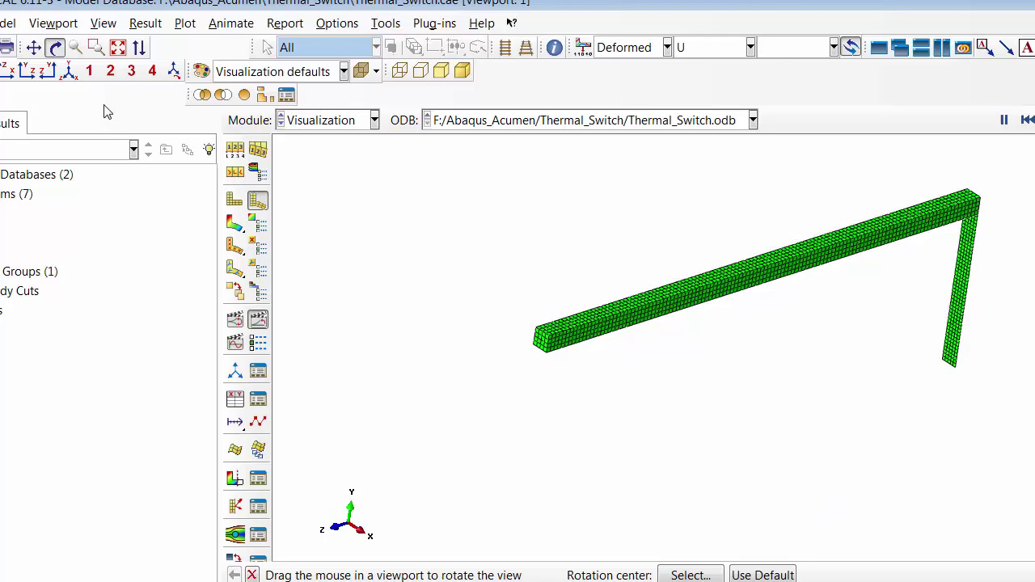
left_click(50, 72)
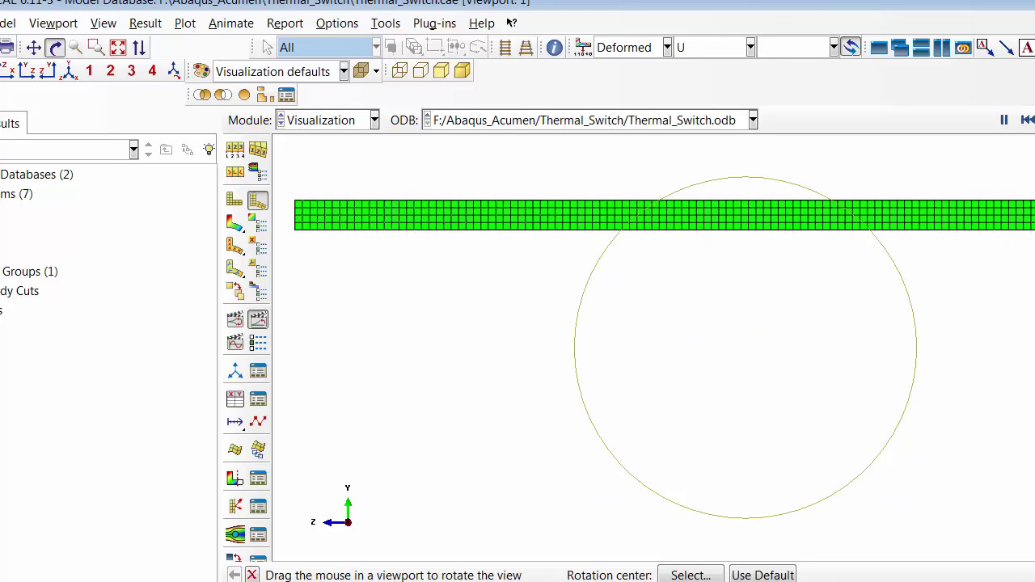
Plot contours of spatial displacement U, Magnitude on the deformed shape and animate their time history in a rotated view.
left_click(149, 24)
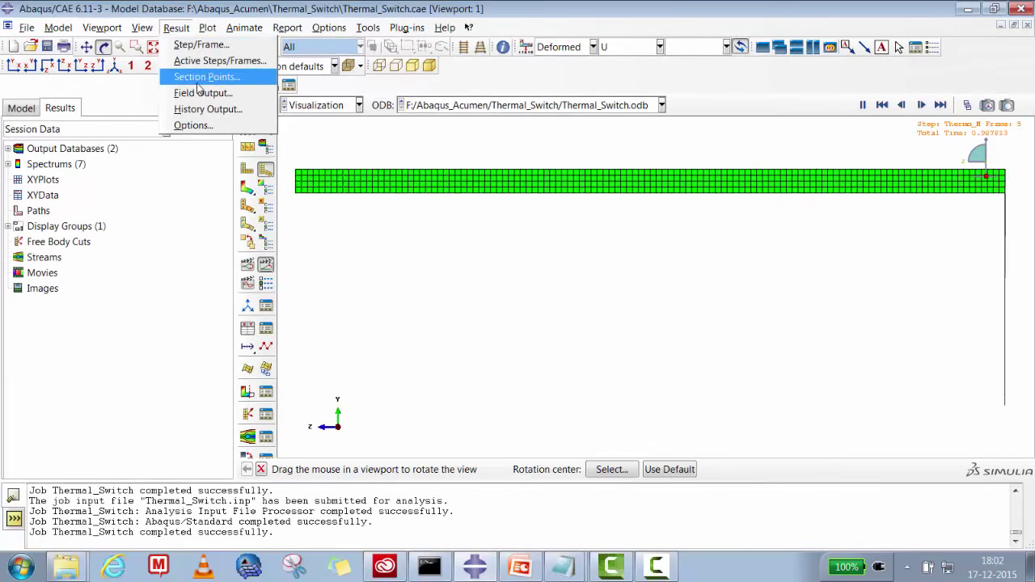
left_click(179, 105)
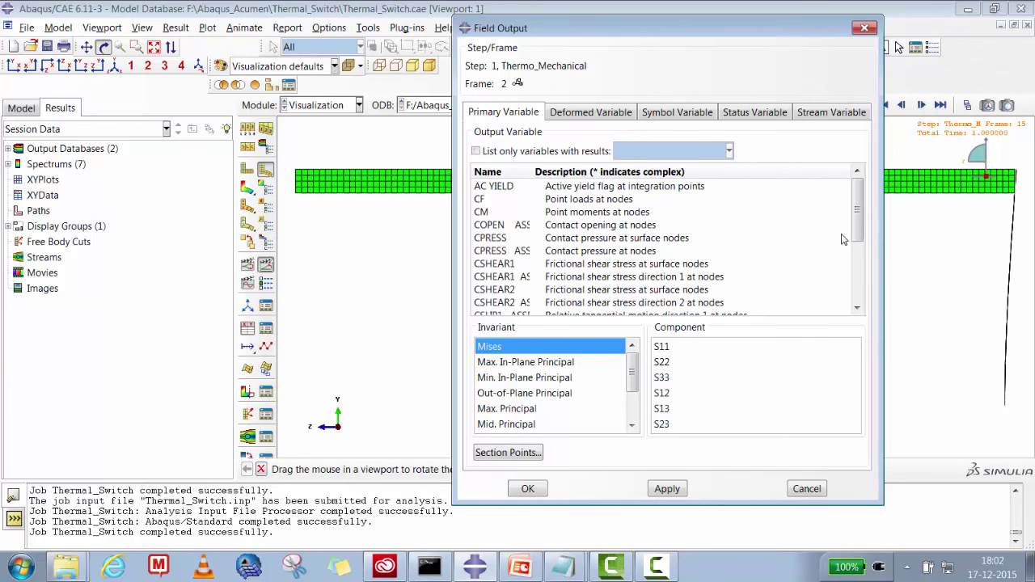
key("s")
key("Down")
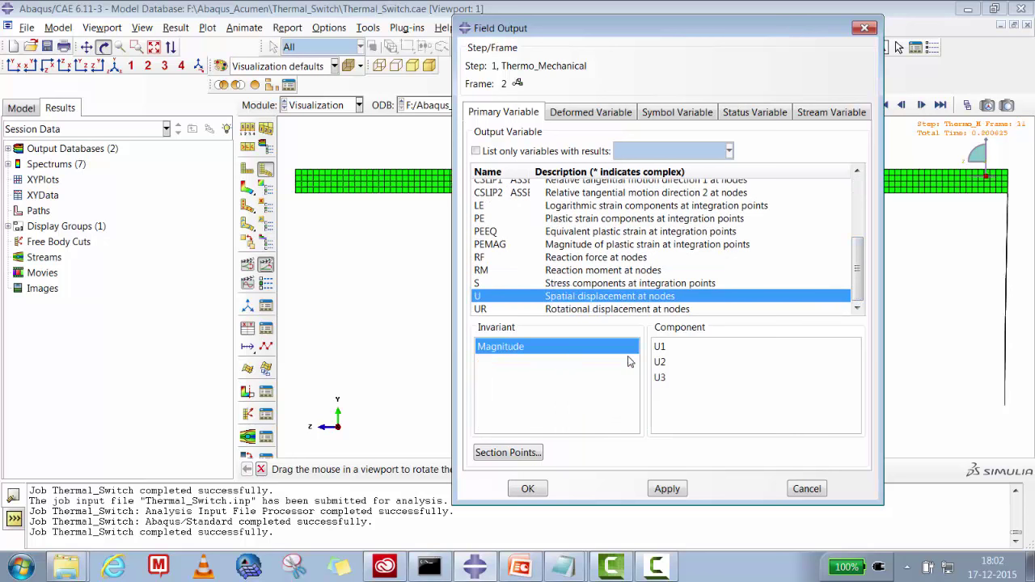
left_click(530, 490)
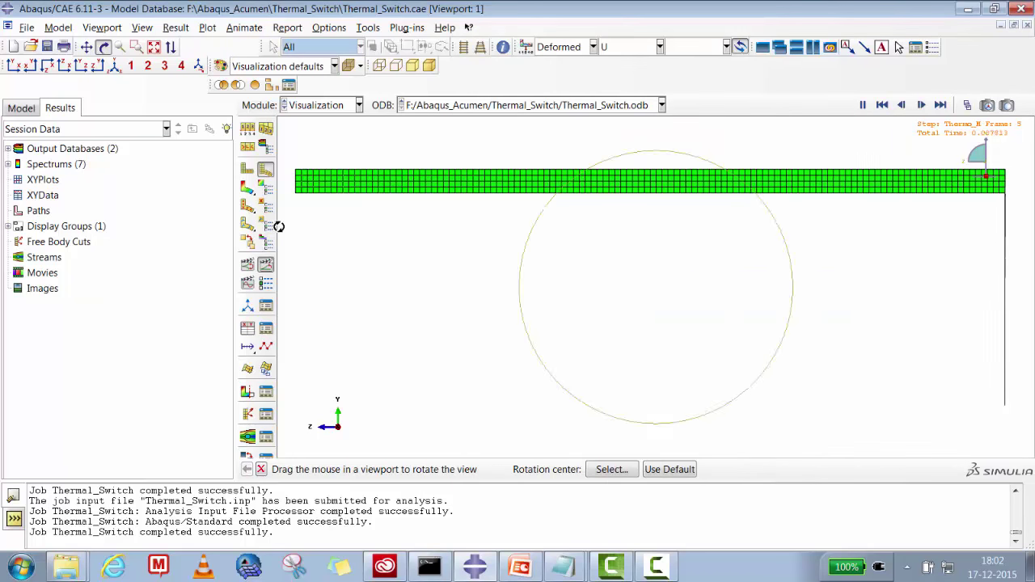
left_click(248, 188)
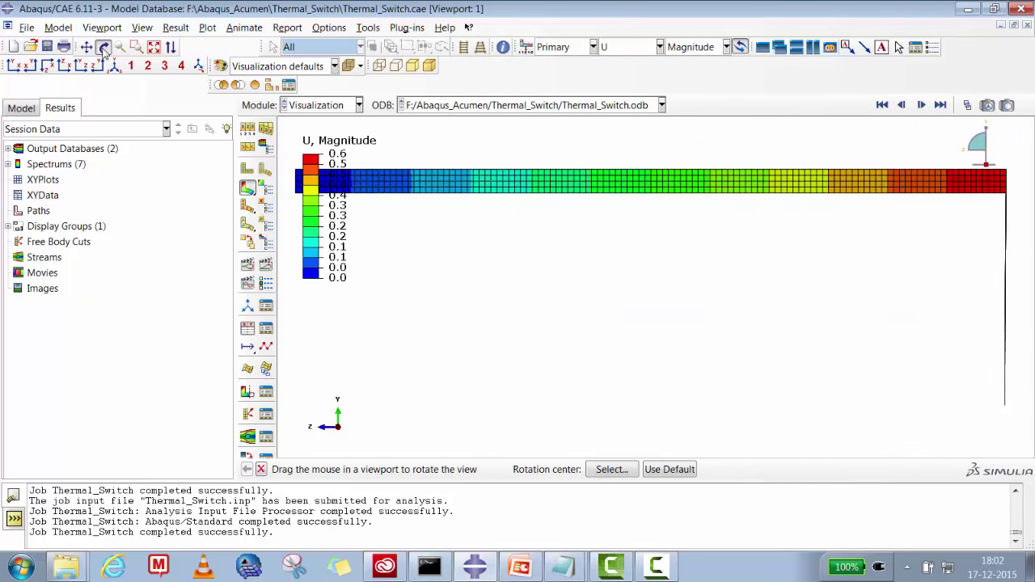
left_click_drag(938, 254, 786, 268)
left_click(265, 264)
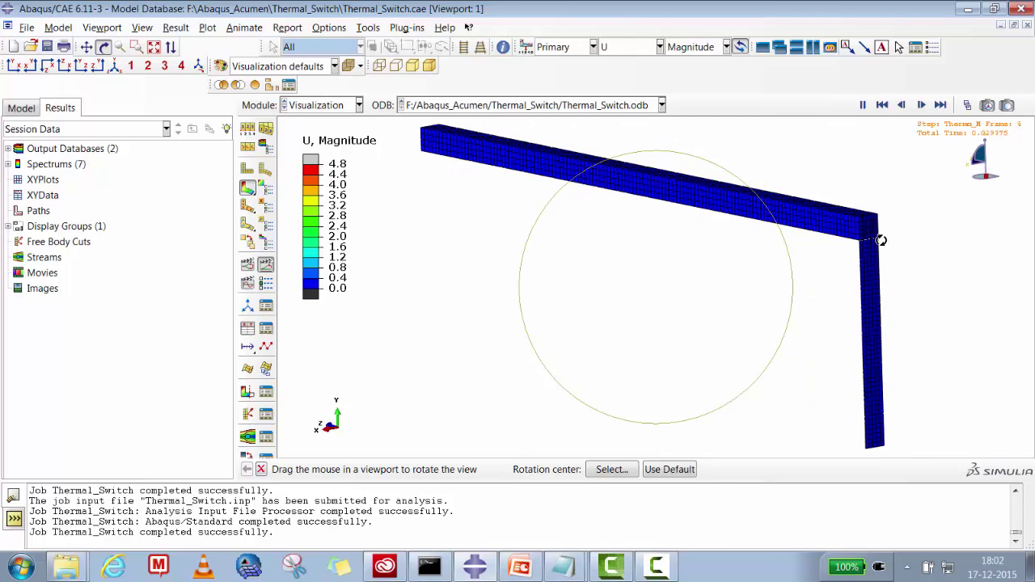
Set the primary field output variable to CPRESS, contact pressure at surface nodes, and plot its contours on the model.
left_click(174, 27)
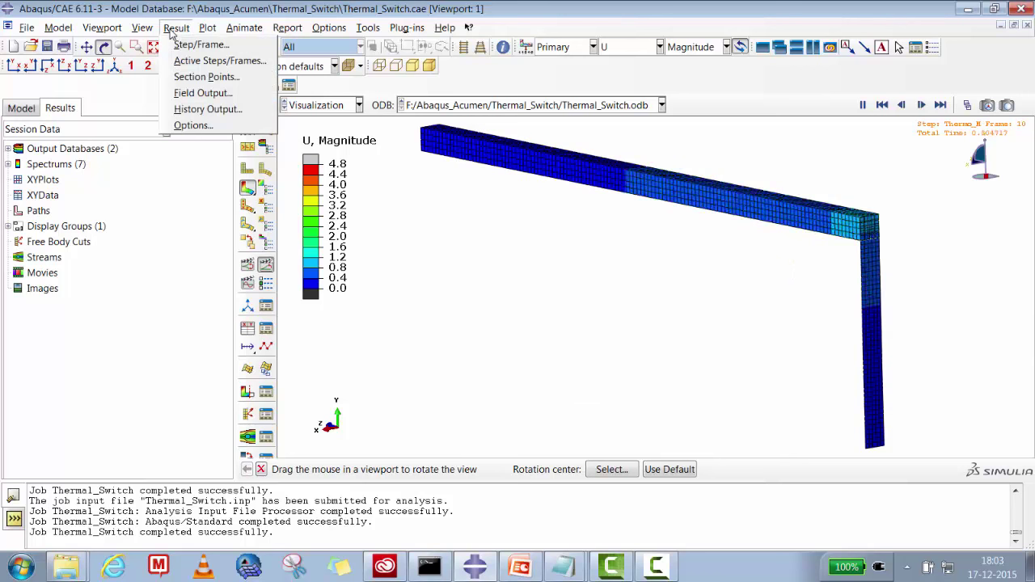
left_click(191, 98)
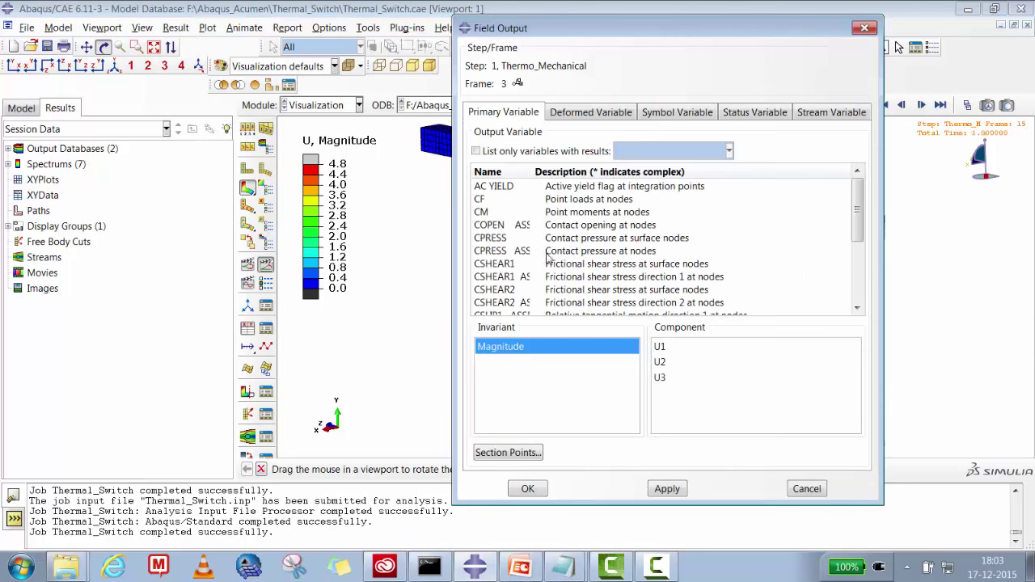
left_click(577, 240)
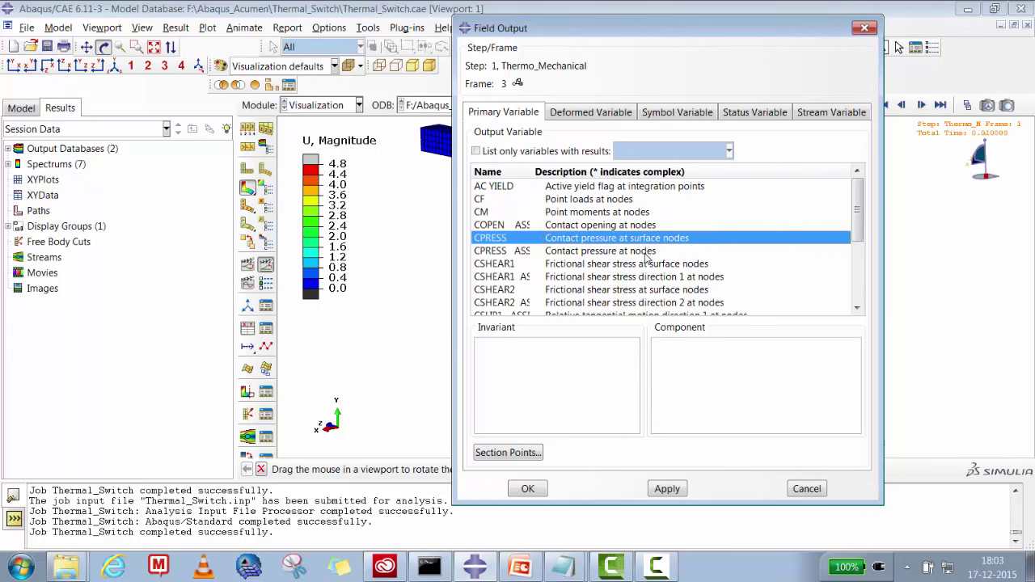
left_click_drag(640, 33, 599, 31)
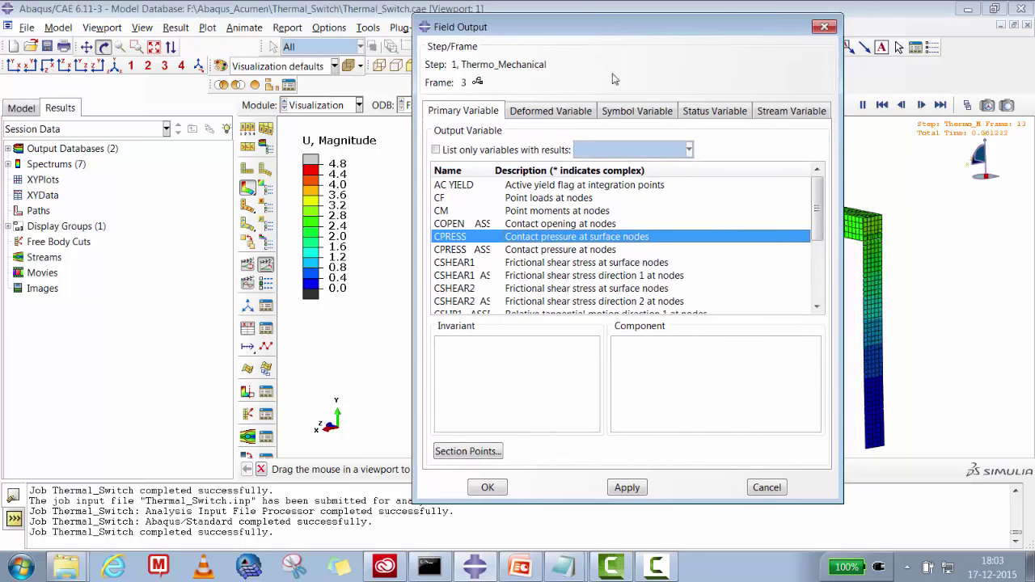
scroll(814, 215, "down", 2)
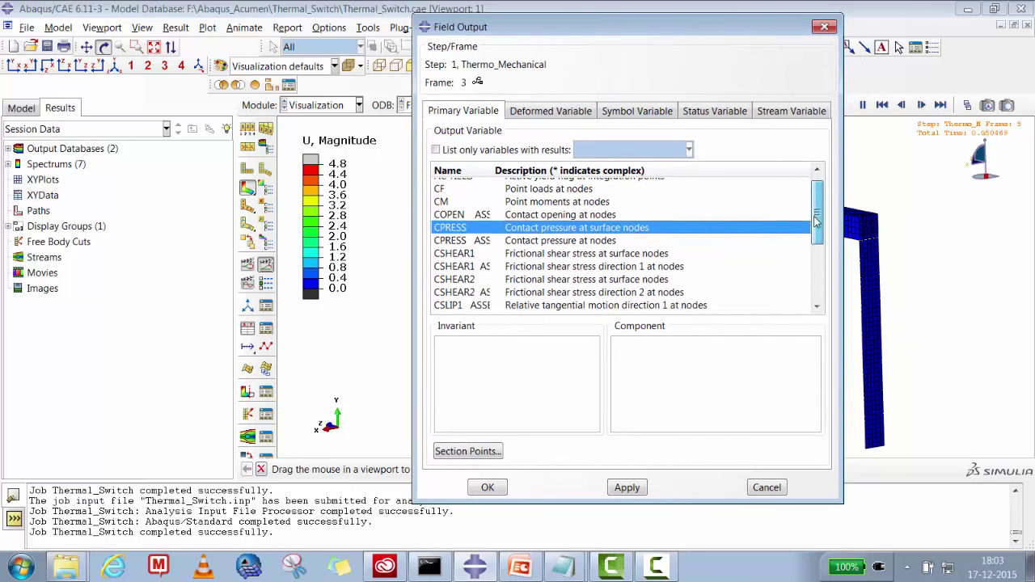
scroll(813, 215, "up", 2)
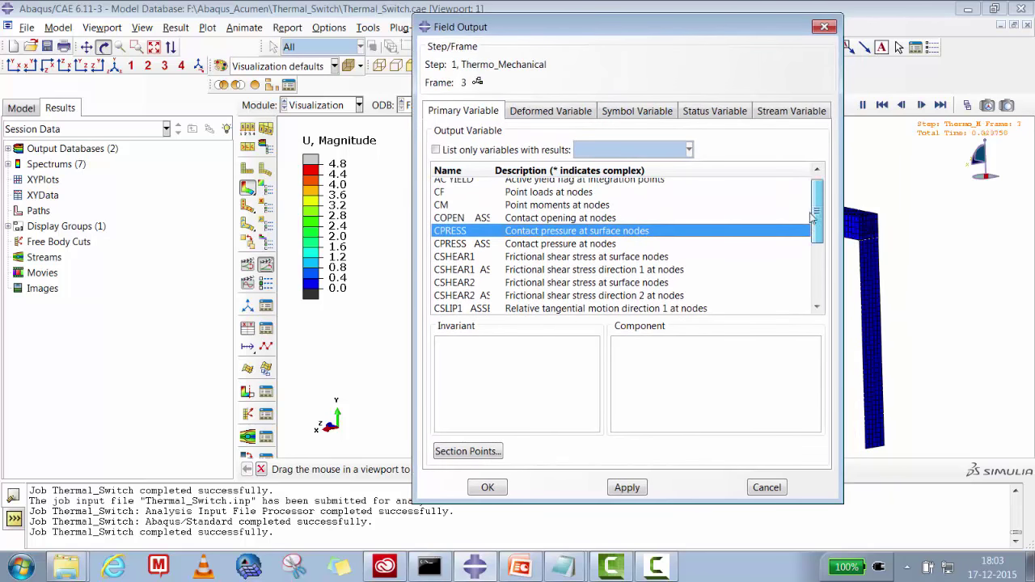
left_click(623, 489)
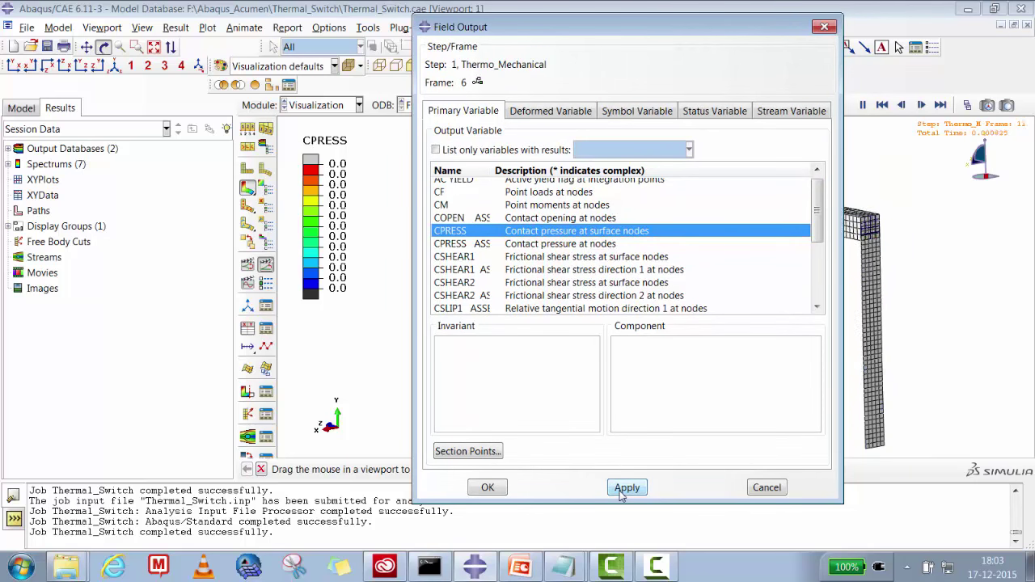
left_click(489, 489)
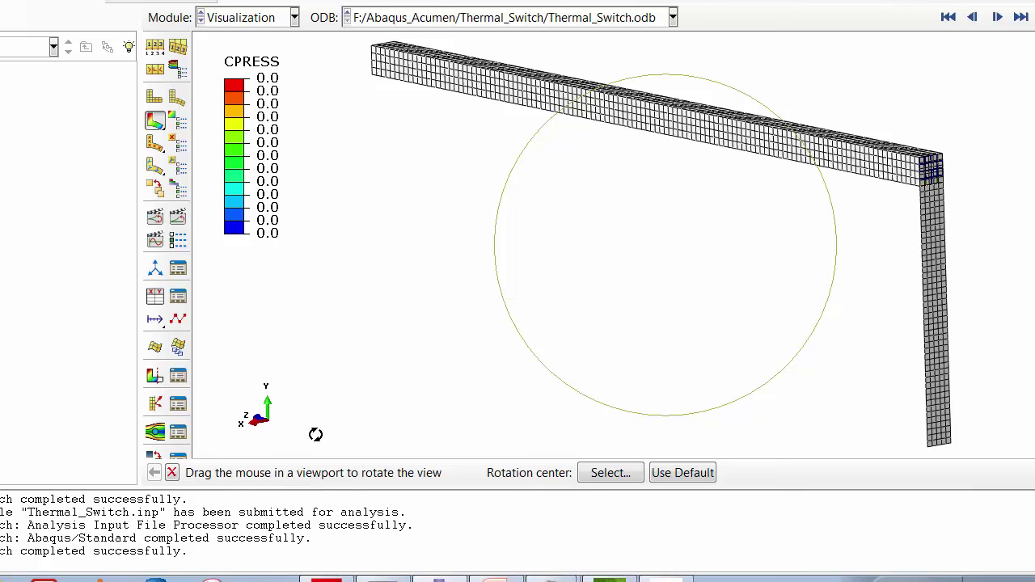
Switch to the CLTE.pptx presentation in PowerPoint and view the closing slide 8, highlighting its contact e-mail.
left_click(495, 579)
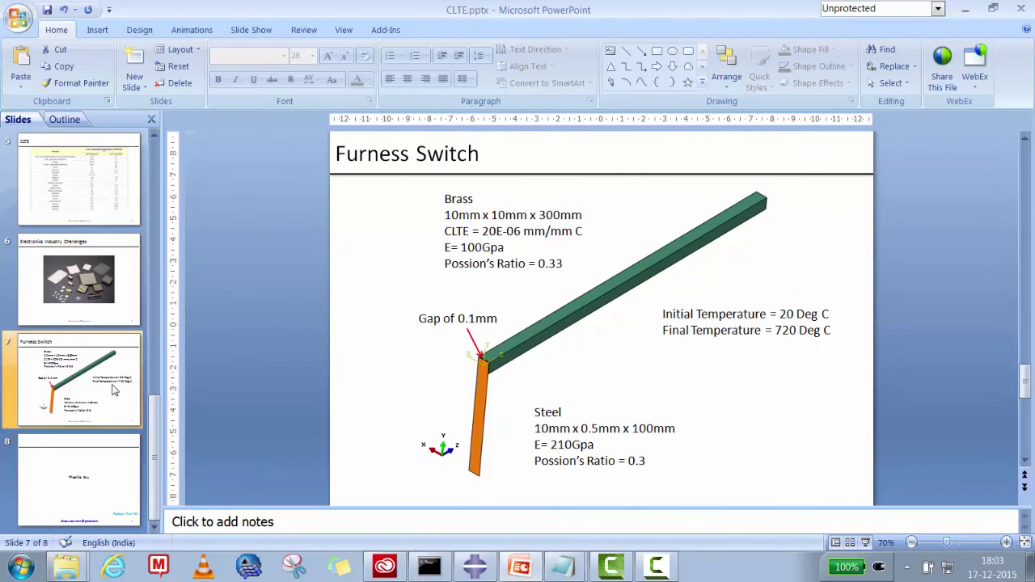
left_click_drag(1024, 391, 1026, 441)
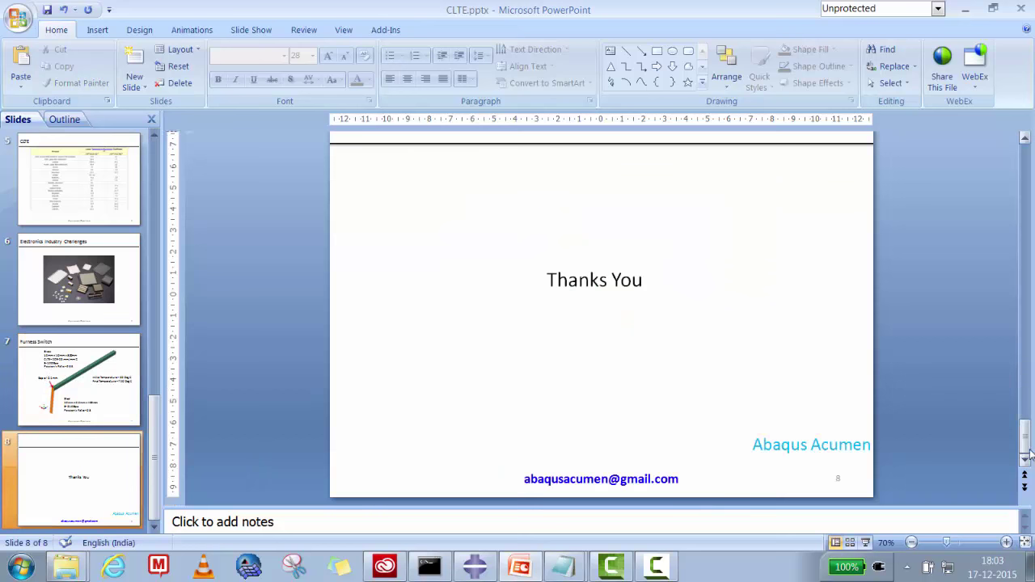
left_click(583, 479)
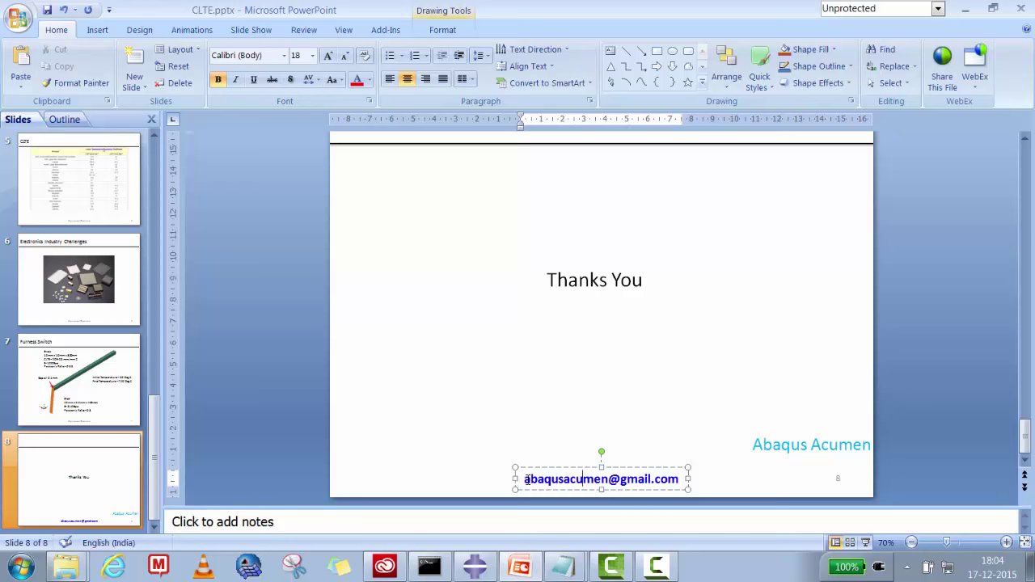
left_click_drag(524, 478, 679, 479)
left_click(673, 418)
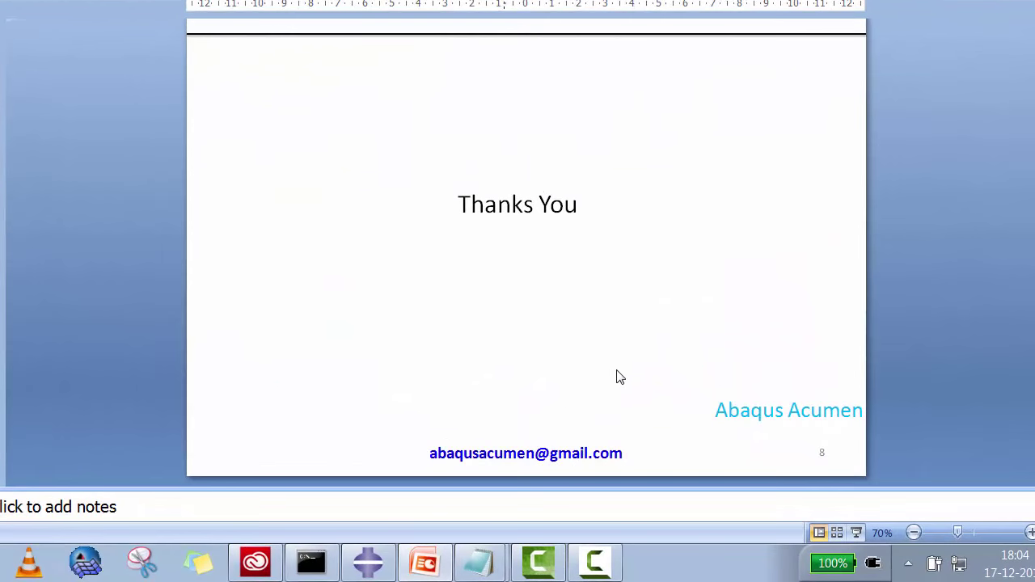
left_click(594, 562)
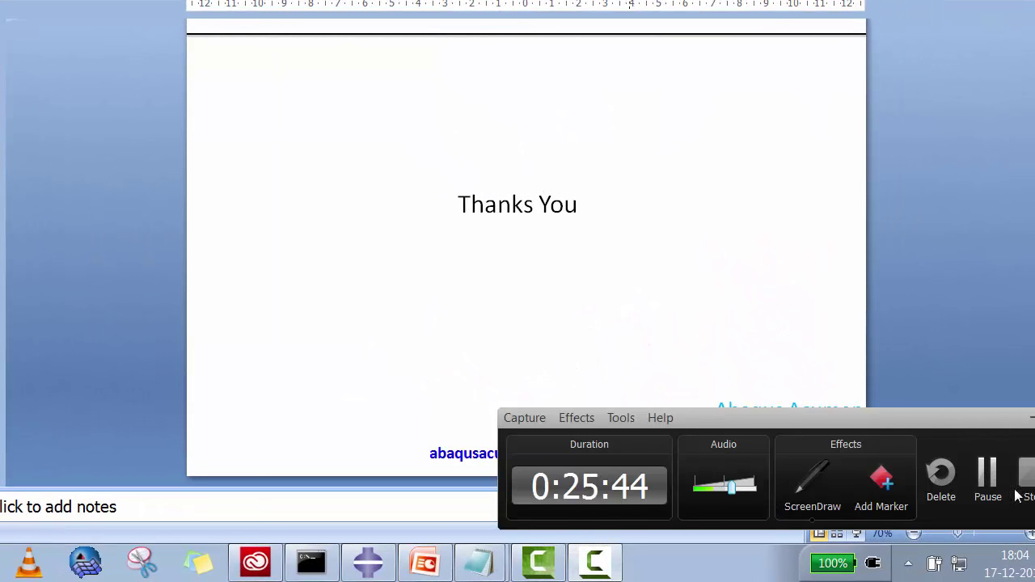